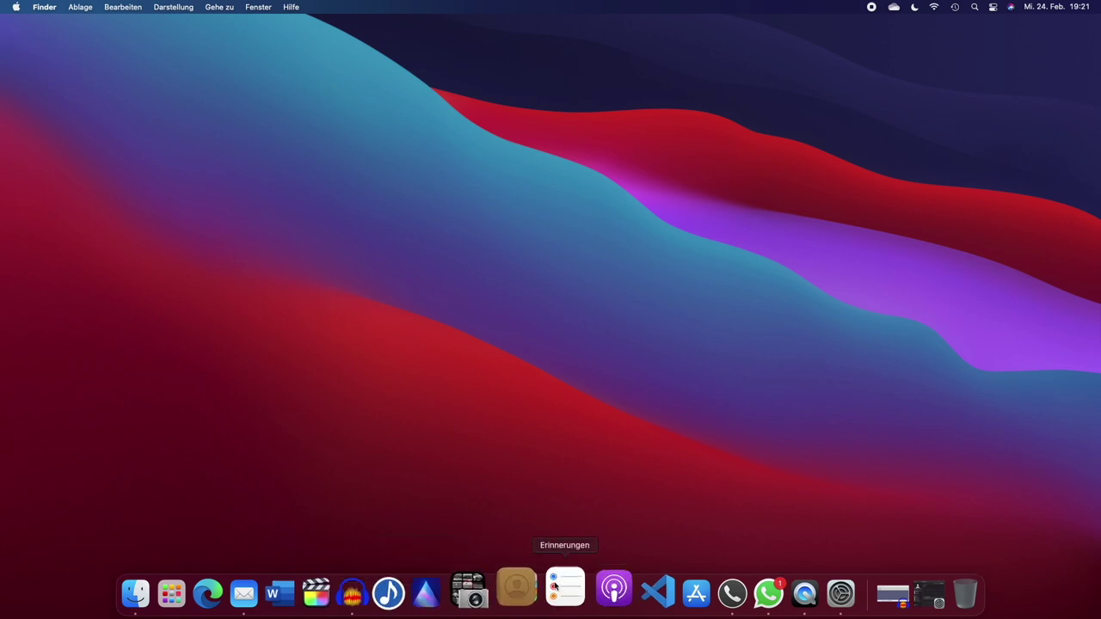
# Step: Look through the Finder menus, the notification widgets and the Control Center, and close them again
pyautogui.click(41, 11)
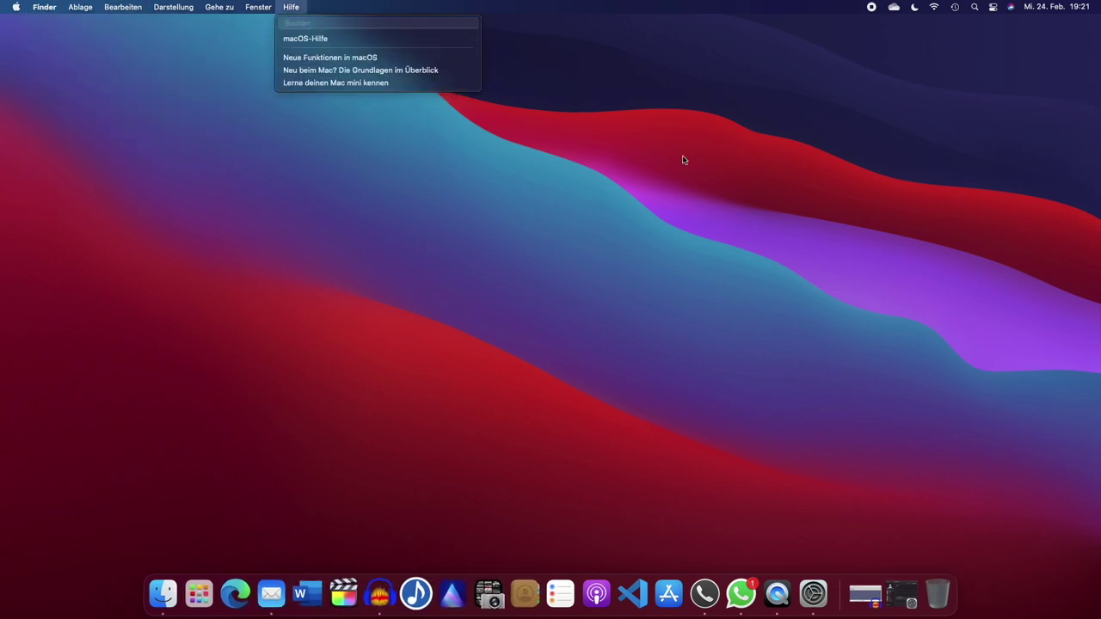
pyautogui.click(761, 293)
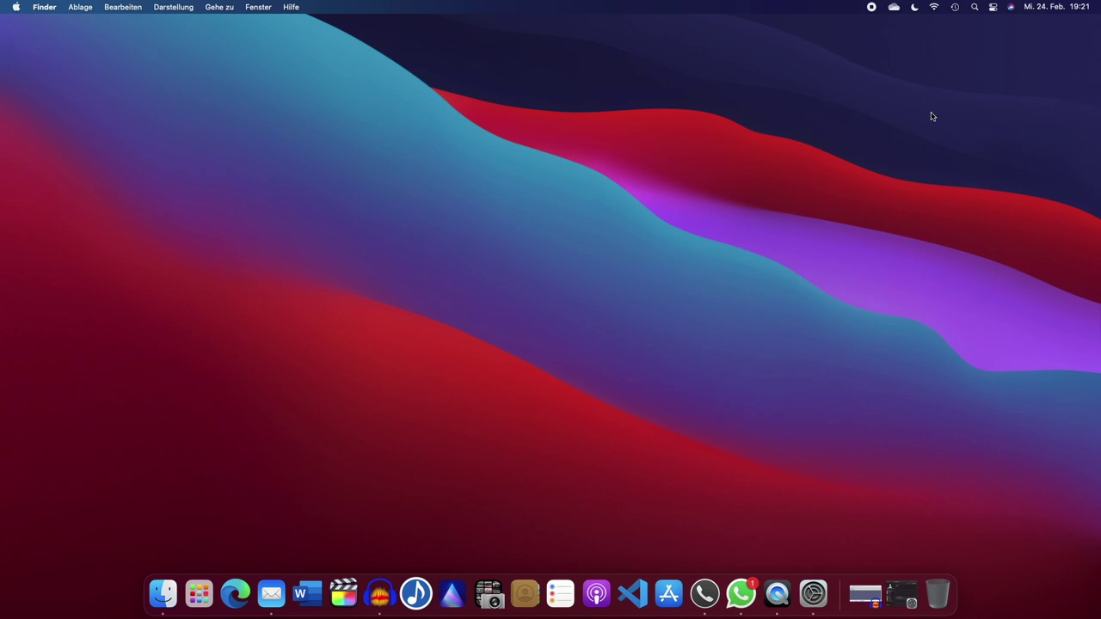
pyautogui.click(1068, 7)
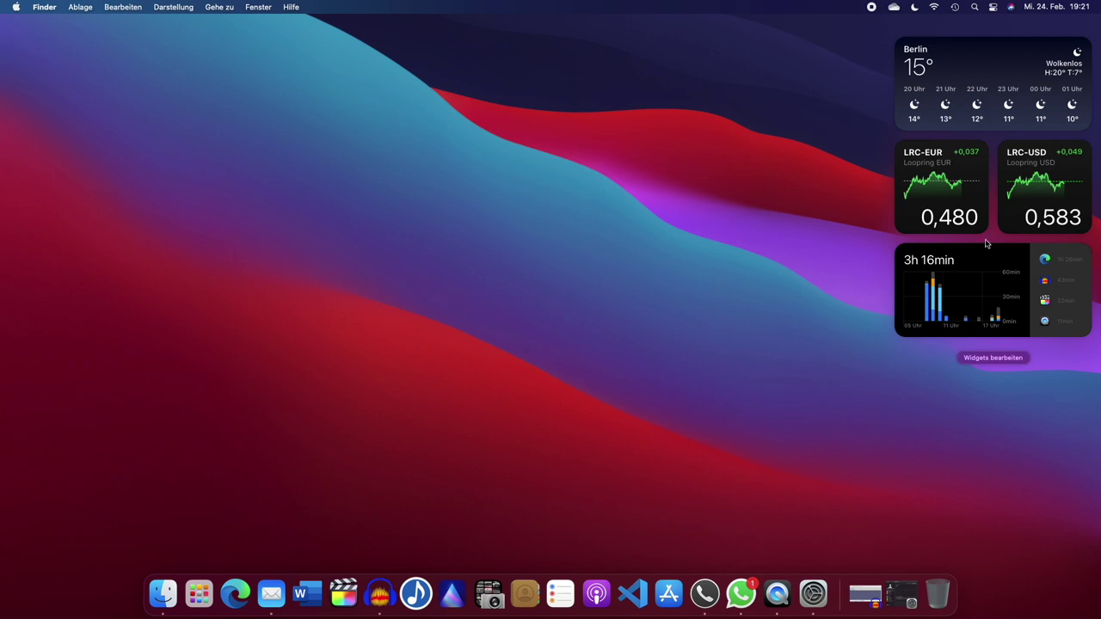
pyautogui.click(993, 7)
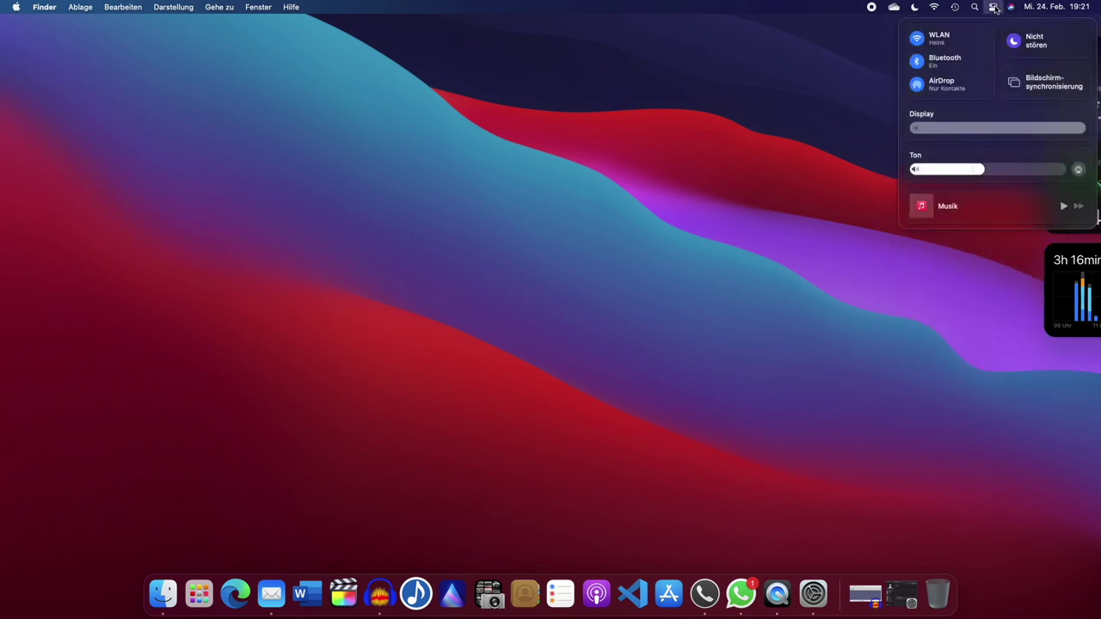
pyautogui.click(914, 341)
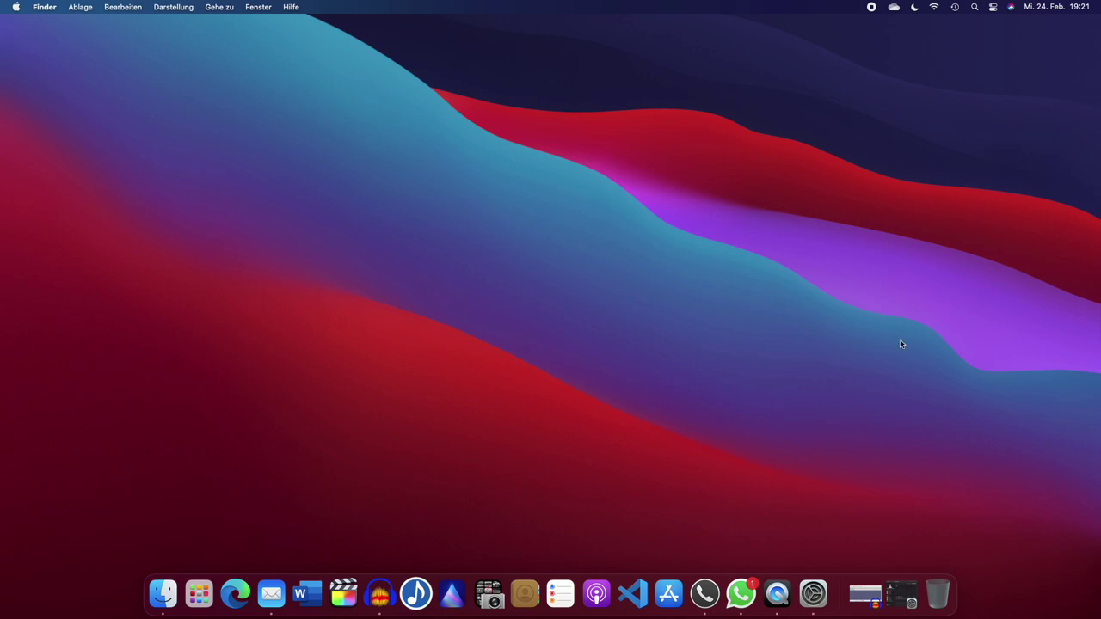
# Step: Open the App Store, search it for office 365, and minimize its window
pyautogui.click(665, 590)
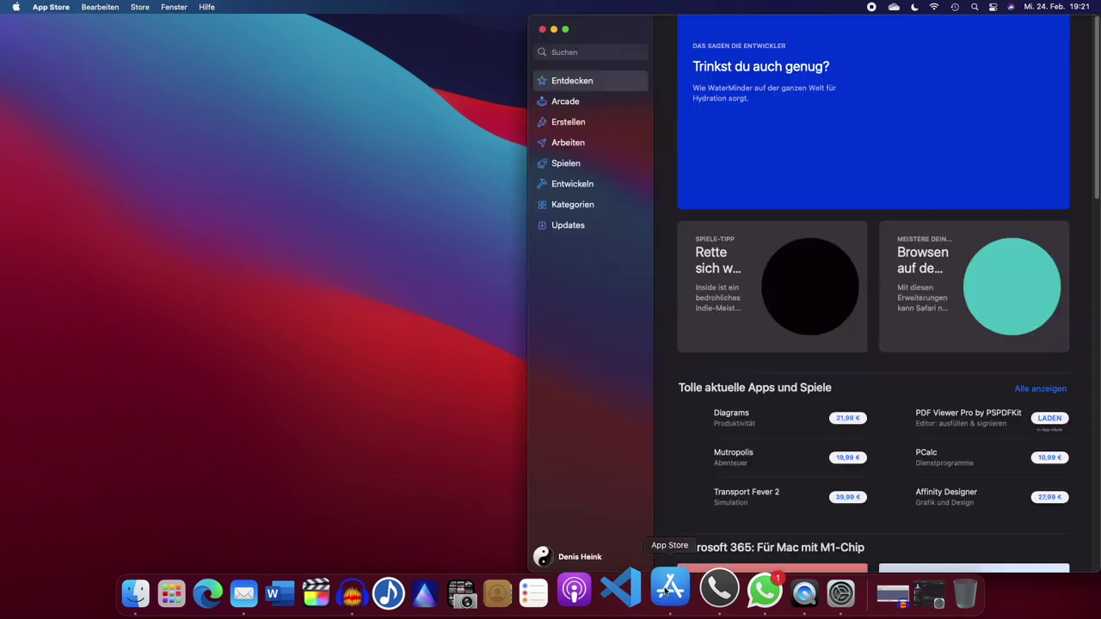
pyautogui.click(590, 52)
pyautogui.write('off')
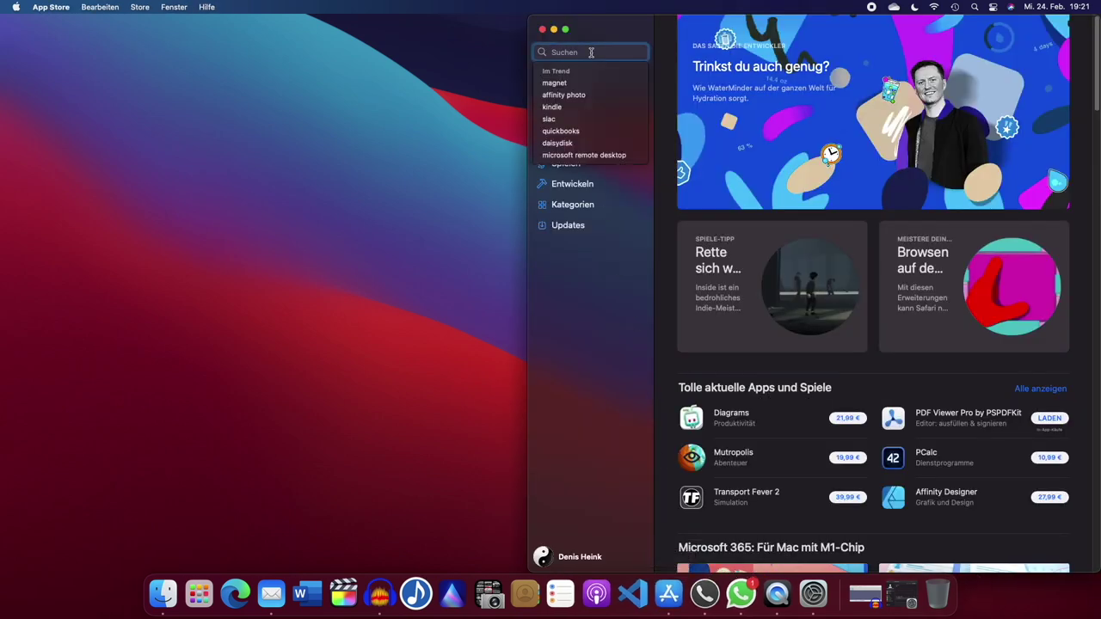
pyautogui.write('i')
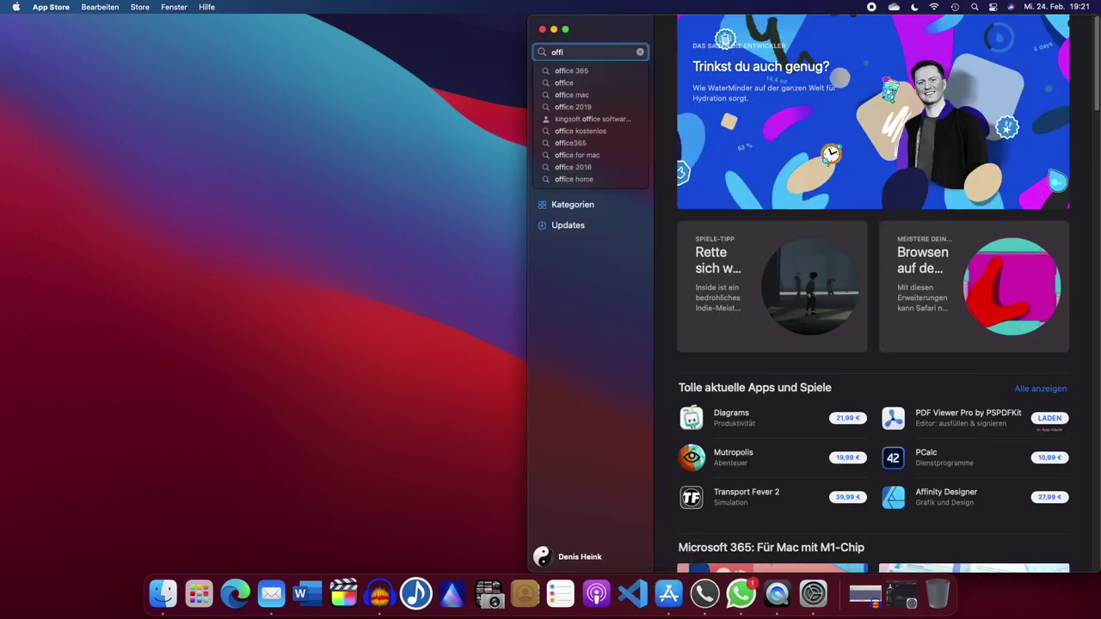
pyautogui.click(617, 73)
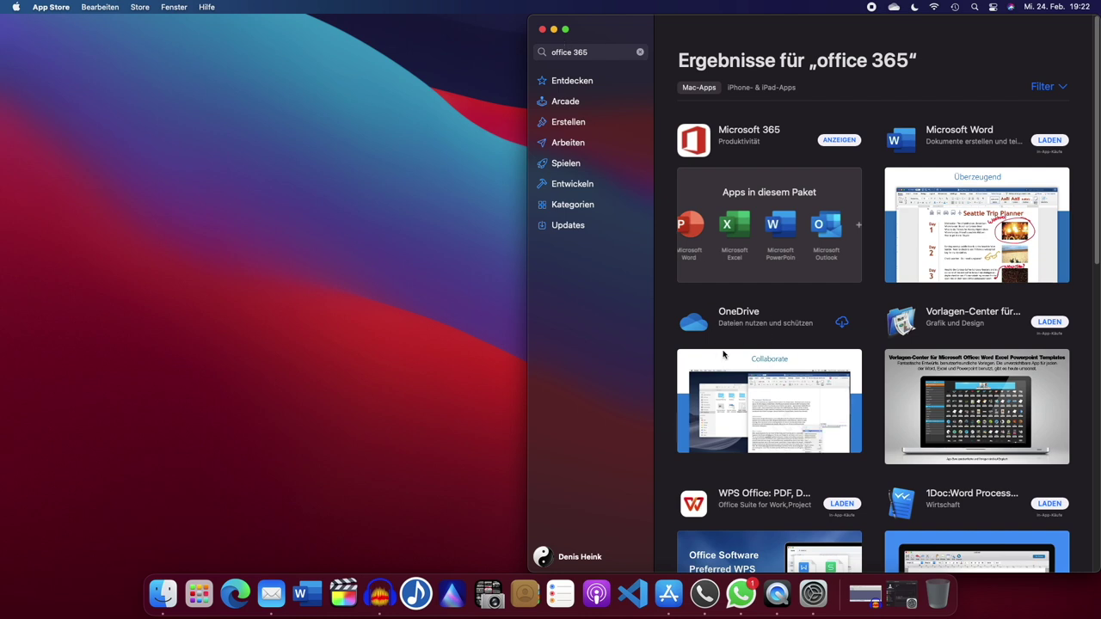
pyautogui.click(553, 29)
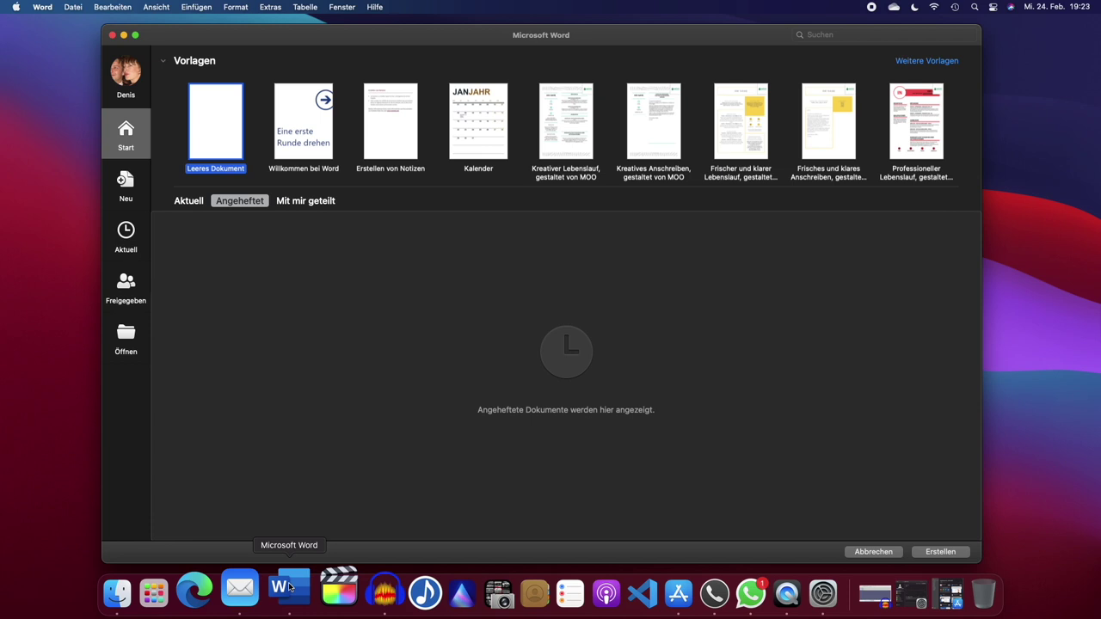
# Step: Quit Microsoft Word and launch it again
pyautogui.rightClick(290, 588)
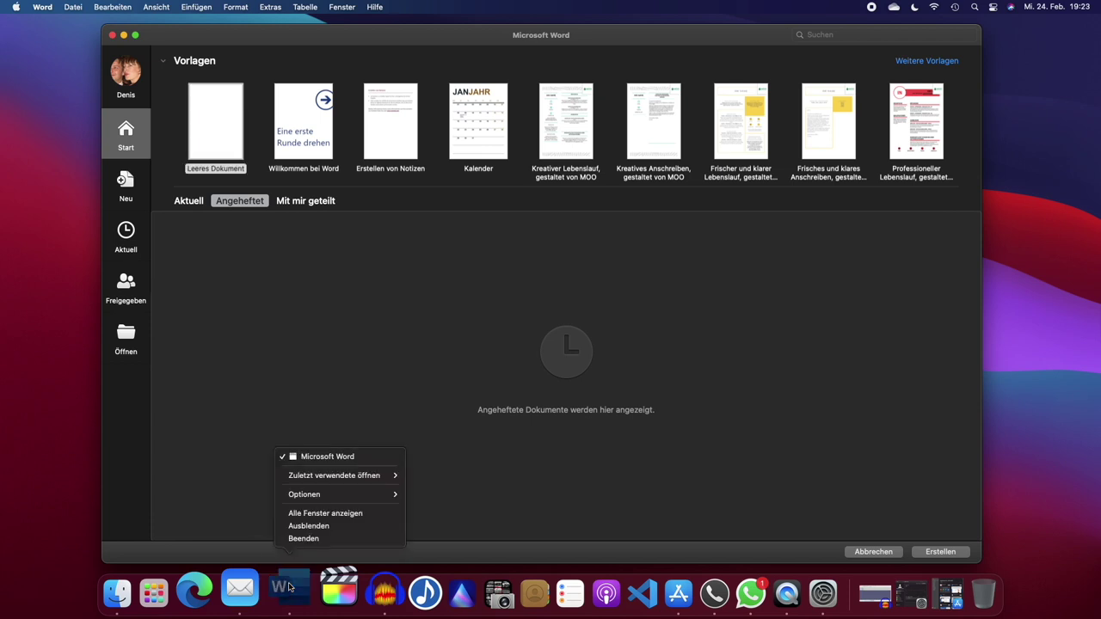
pyautogui.click(304, 541)
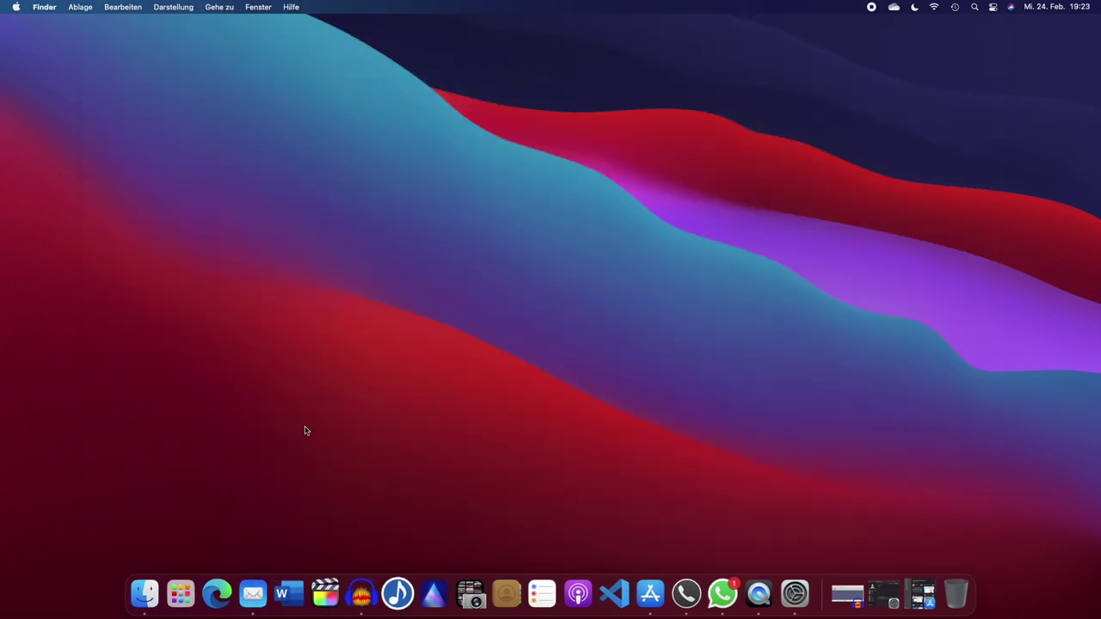
pyautogui.click(295, 591)
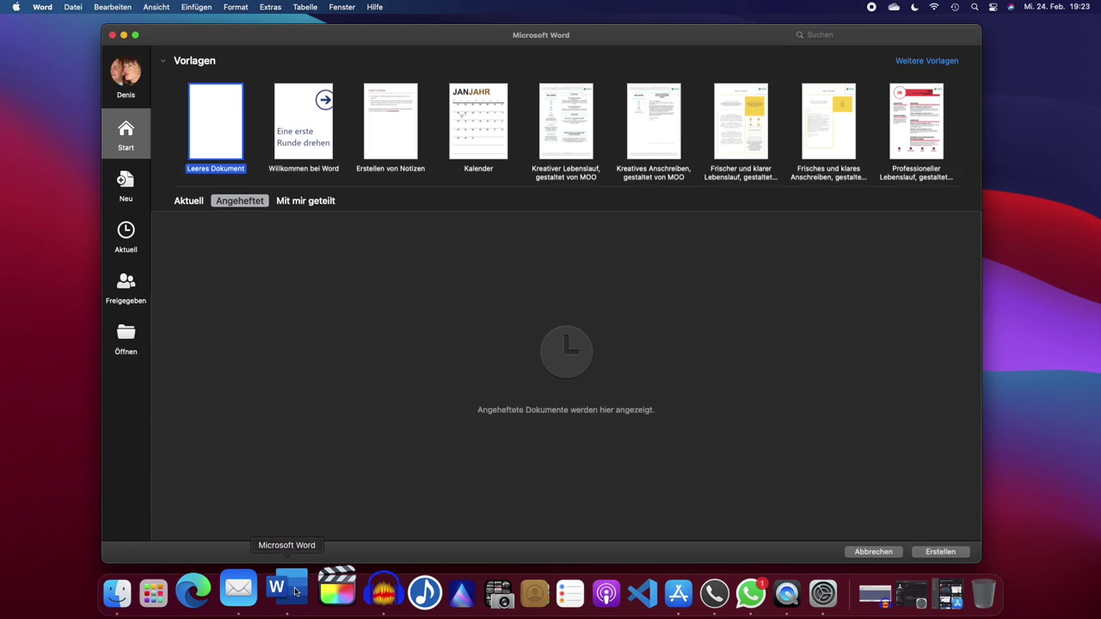
# Step: Close the Microsoft Word start window and quit the application completely
pyautogui.click(111, 35)
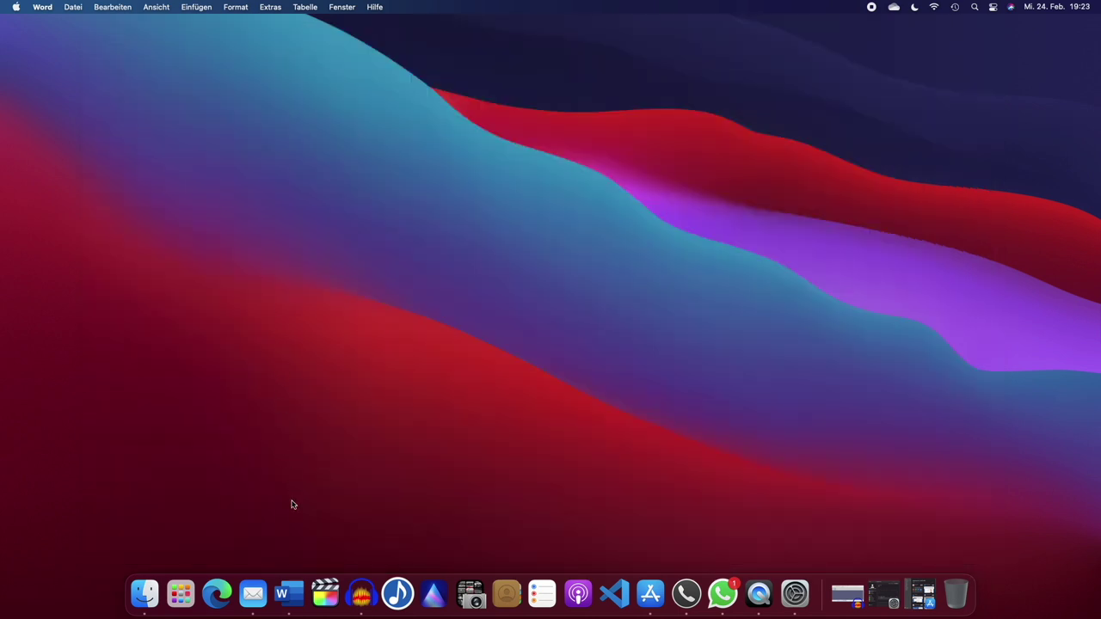
pyautogui.rightClick(294, 595)
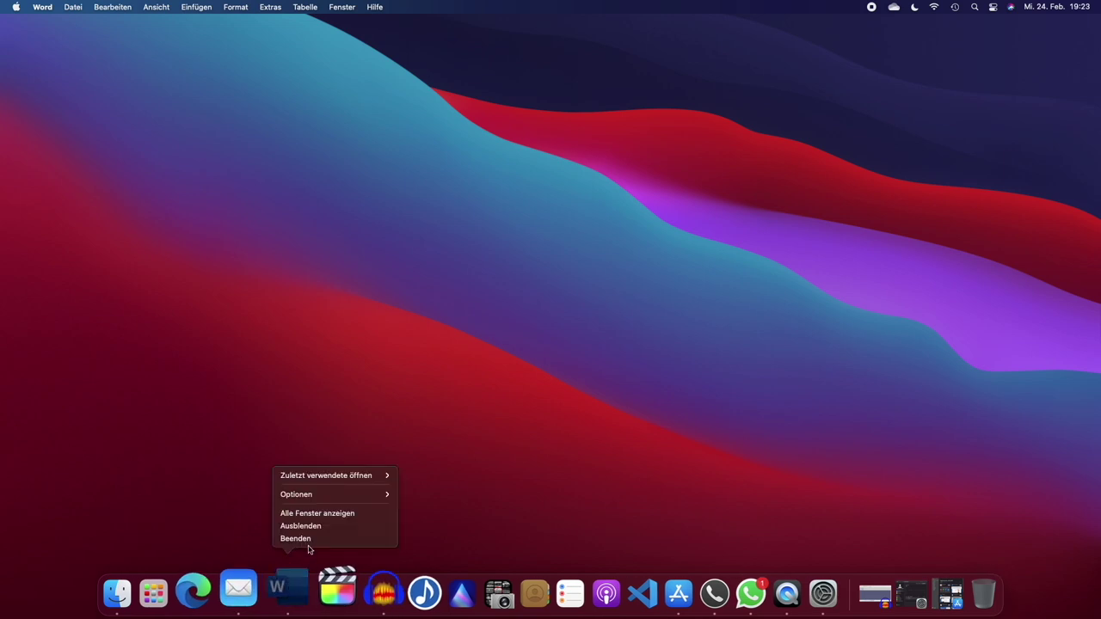
pyautogui.click(308, 540)
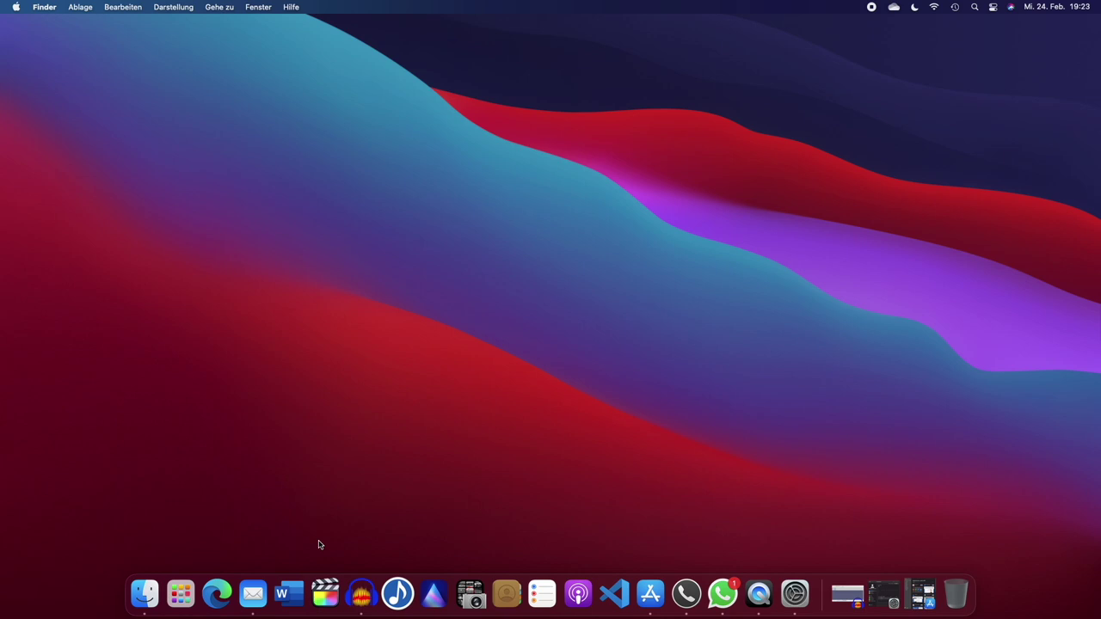
# Step: Launch Microsoft Word and close only its window, without quitting the application
pyautogui.click(295, 584)
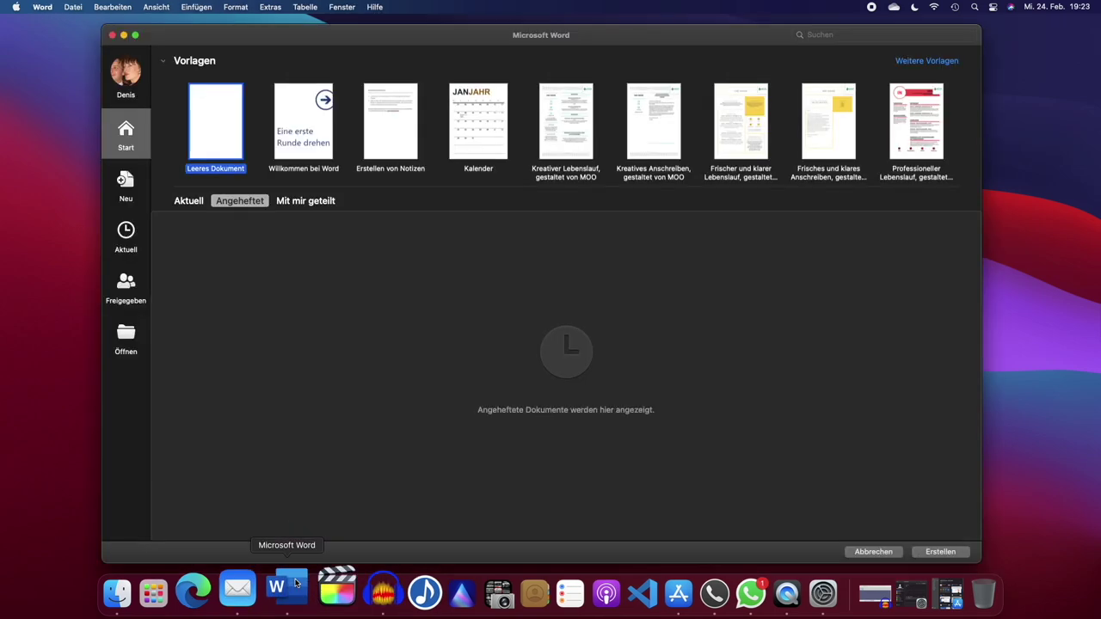
pyautogui.click(112, 35)
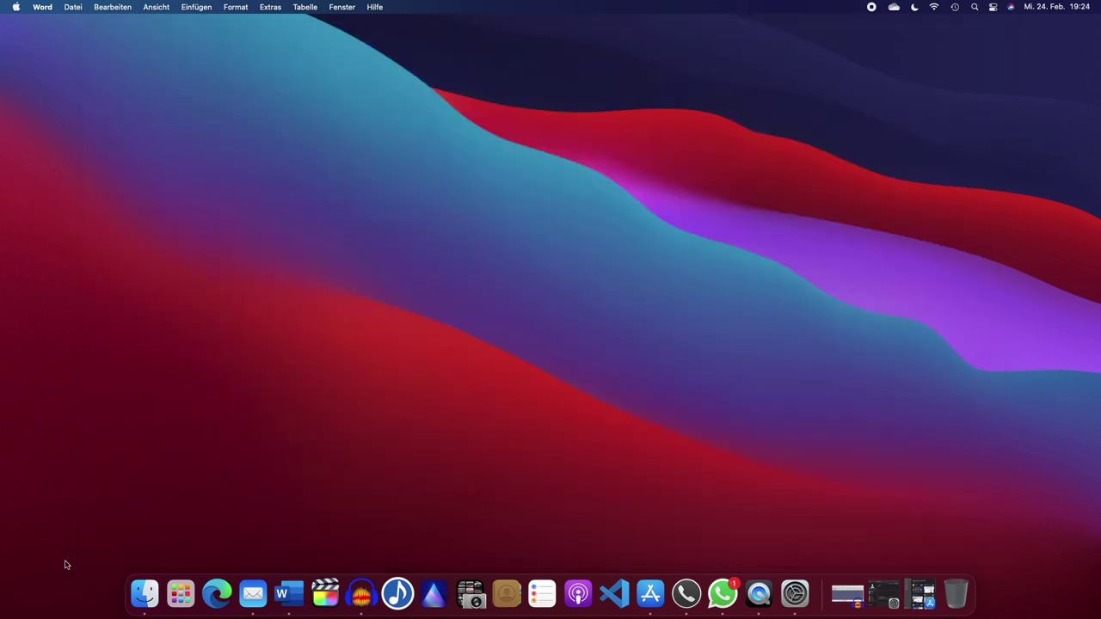
# Step: Launch Microsoft Edge, close its browser window, and quit the application completely
pyautogui.click(213, 596)
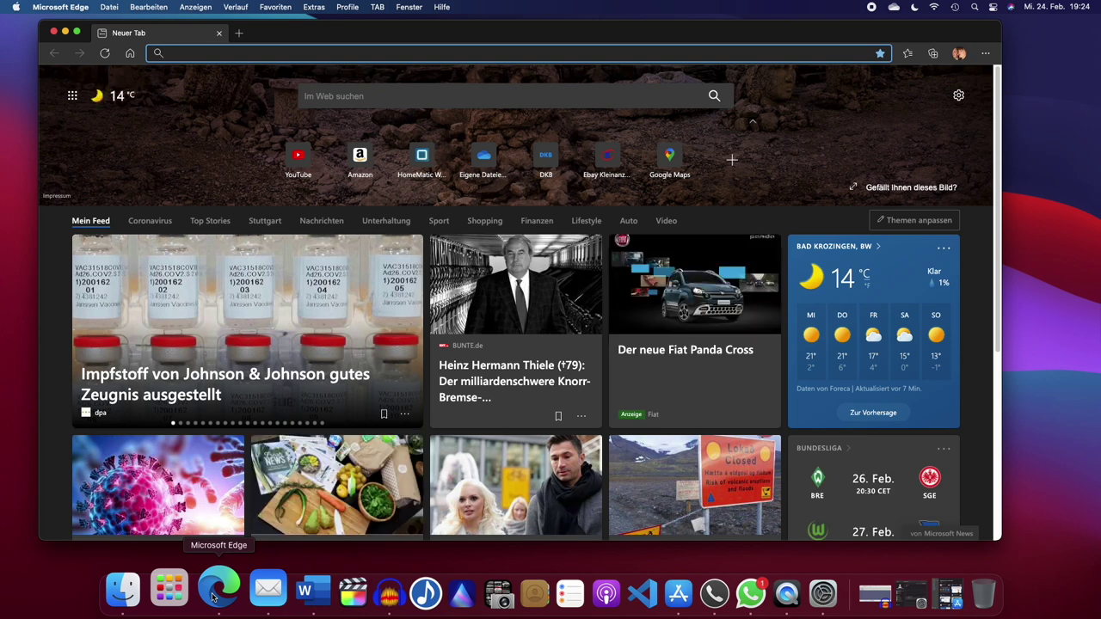
pyautogui.click(53, 33)
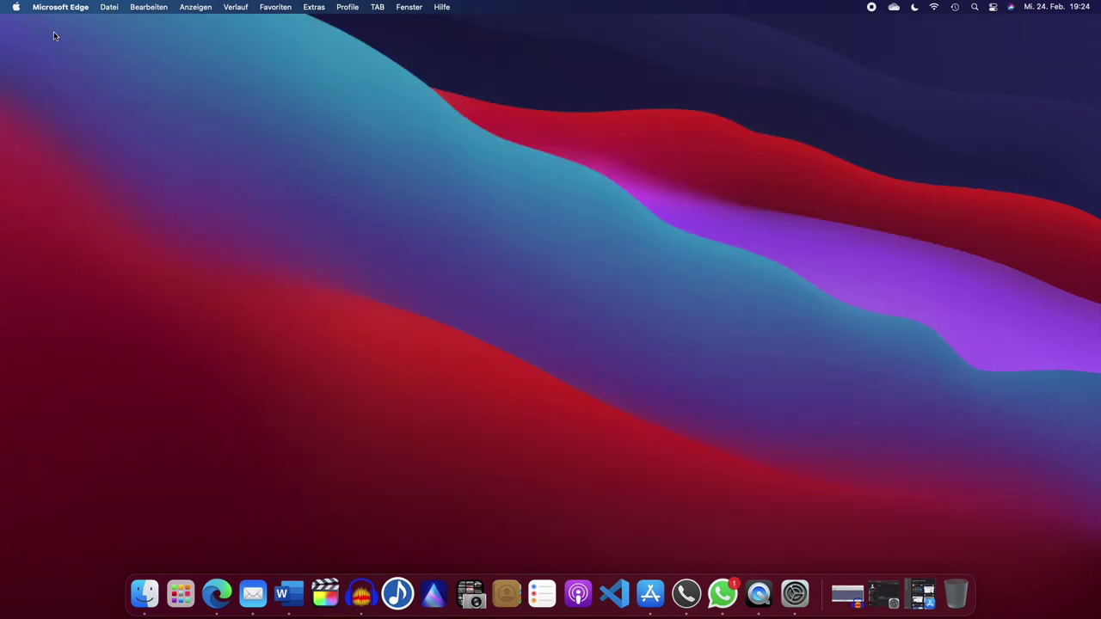
pyautogui.rightClick(215, 607)
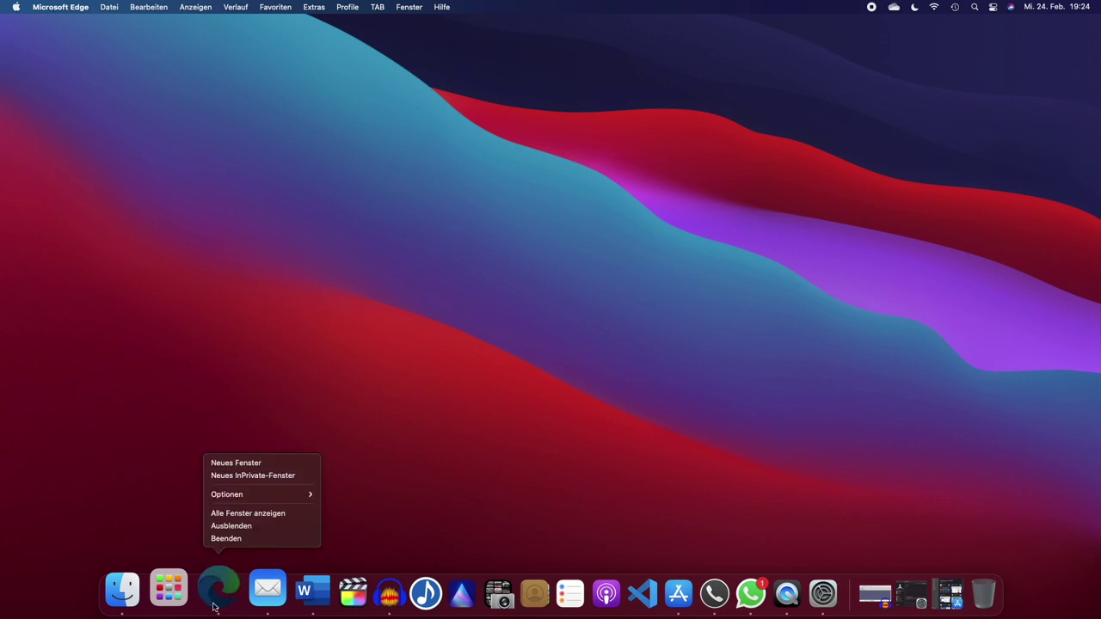
pyautogui.click(252, 539)
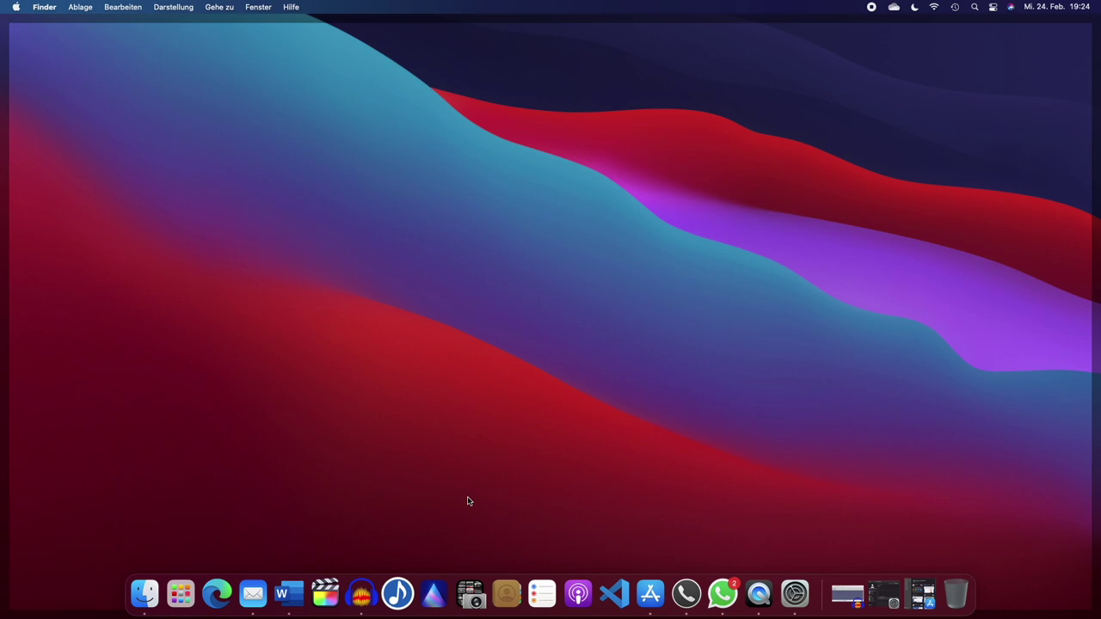
# Step: Search Launchpad for saf, launch Safari from there, and close its window without quitting it
pyautogui.click(184, 601)
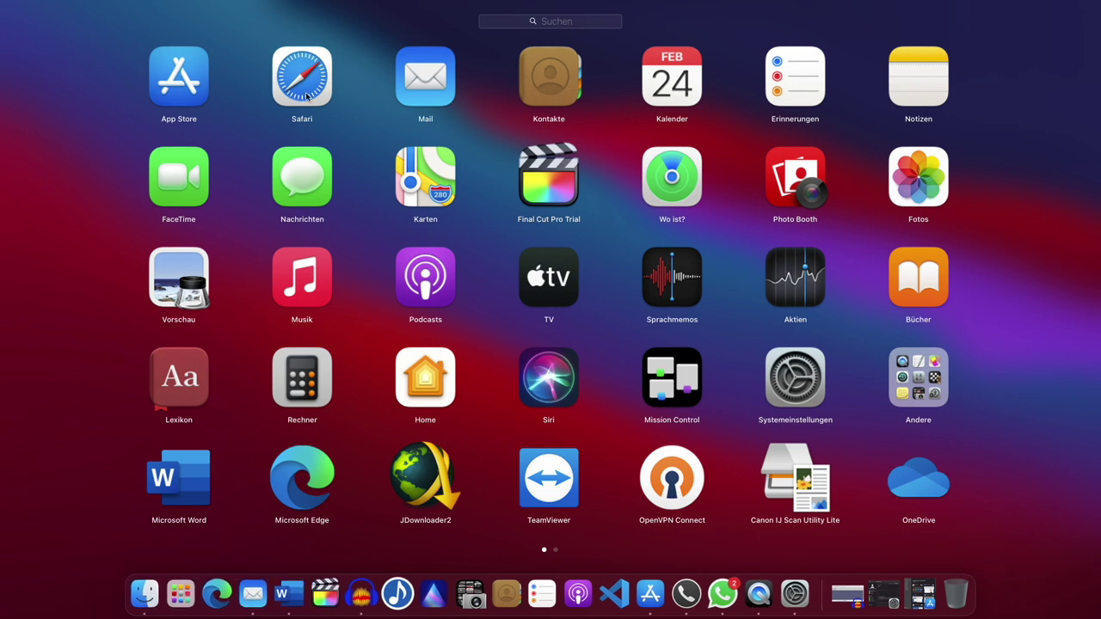
pyautogui.write('saf')
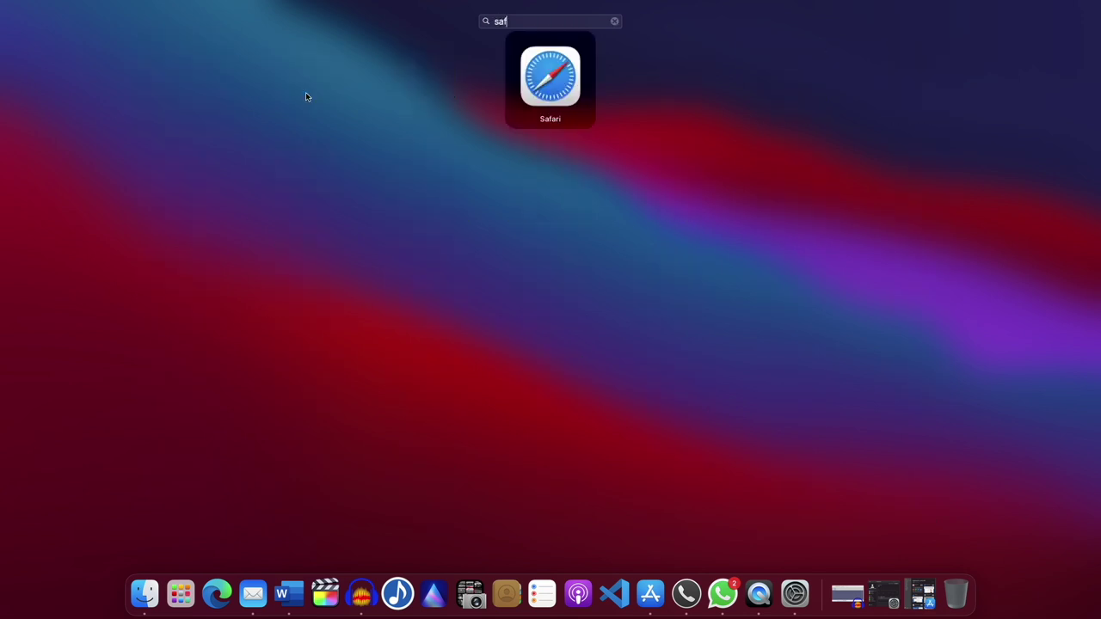
pyautogui.click(546, 69)
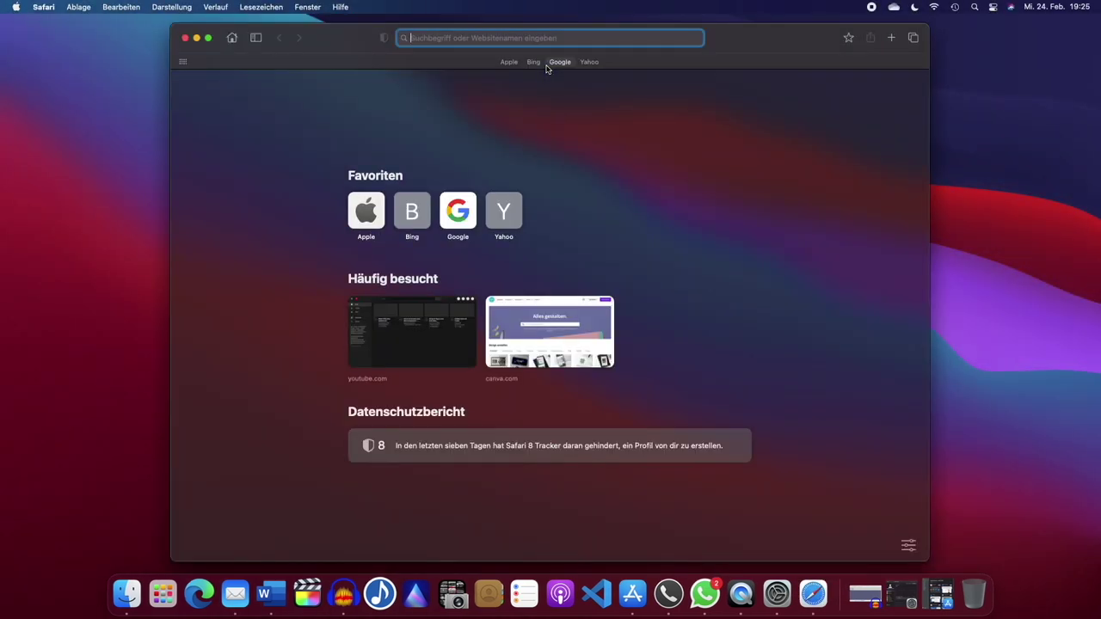
pyautogui.click(184, 39)
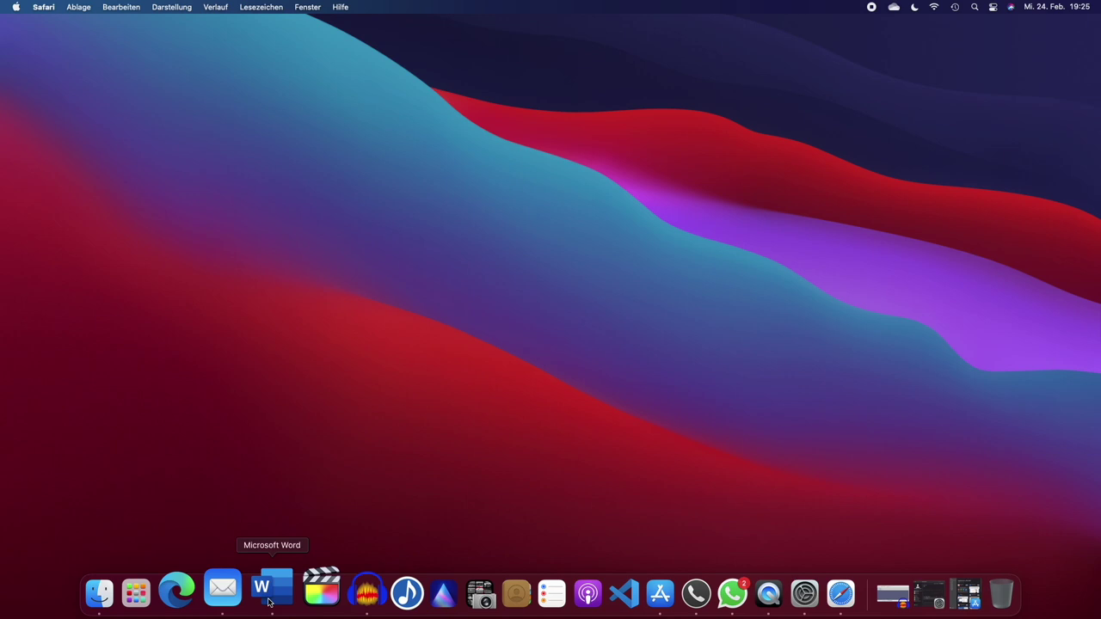
# Step: Display the OneDrive sync status and its folder, online and settings options
pyautogui.click(891, 11)
pyautogui.click(893, 11)
pyautogui.click(894, 11)
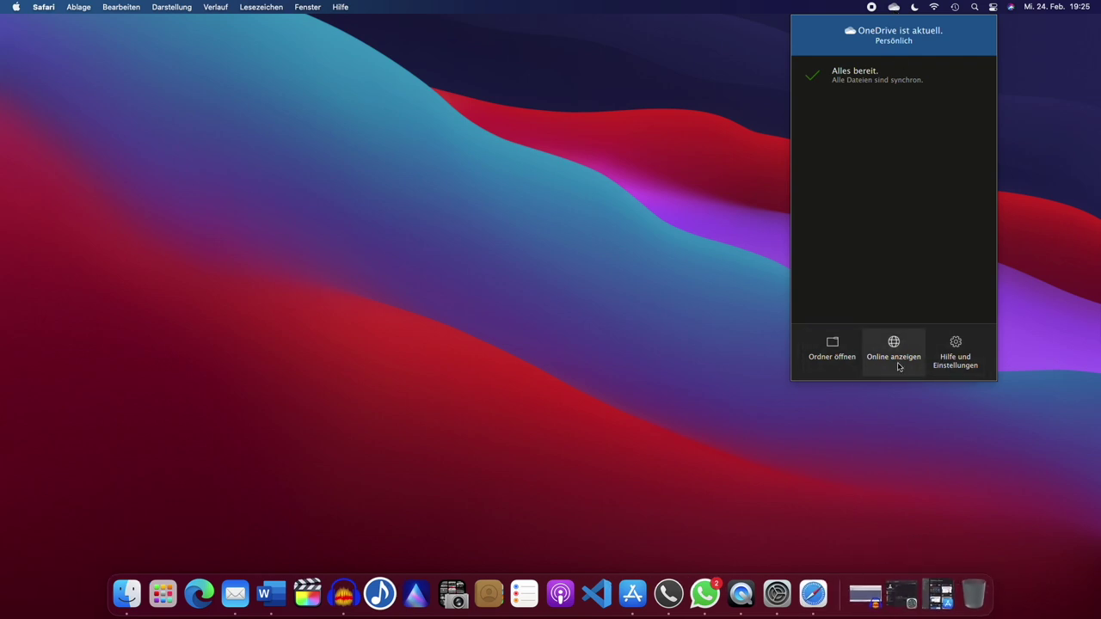
# Step: Restore the minimized App Store window and close it
pyautogui.click(632, 586)
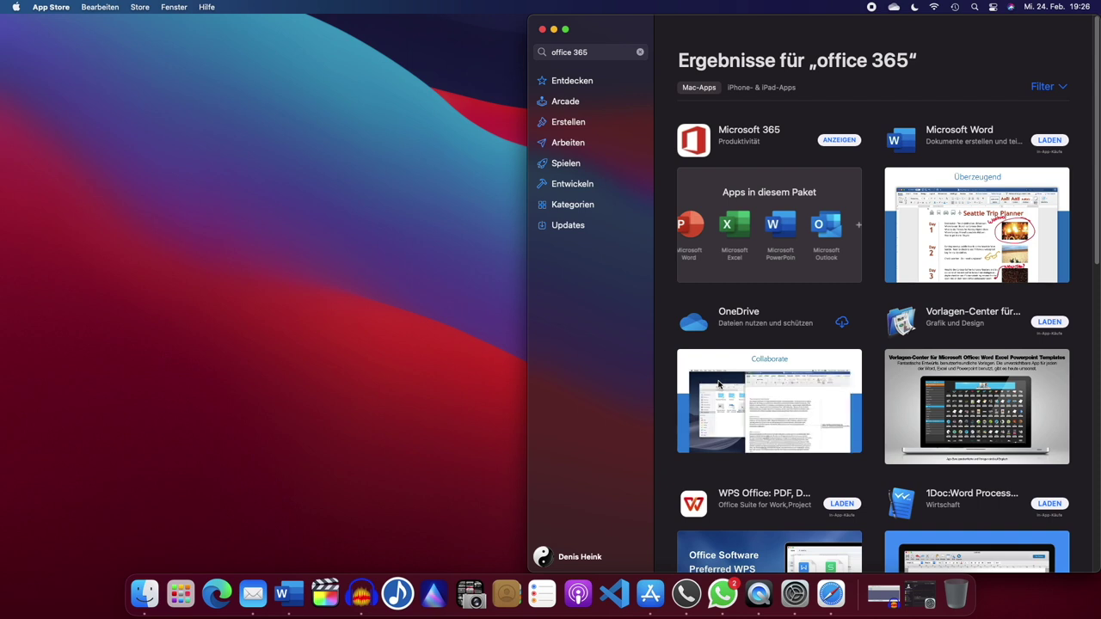
pyautogui.click(359, 343)
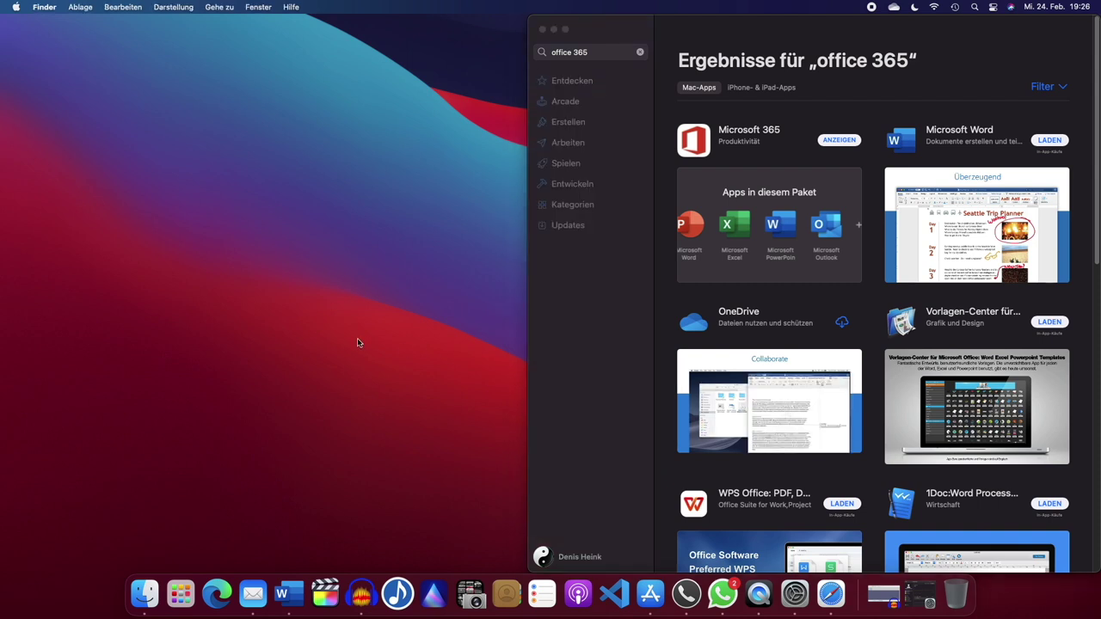
pyautogui.click(542, 29)
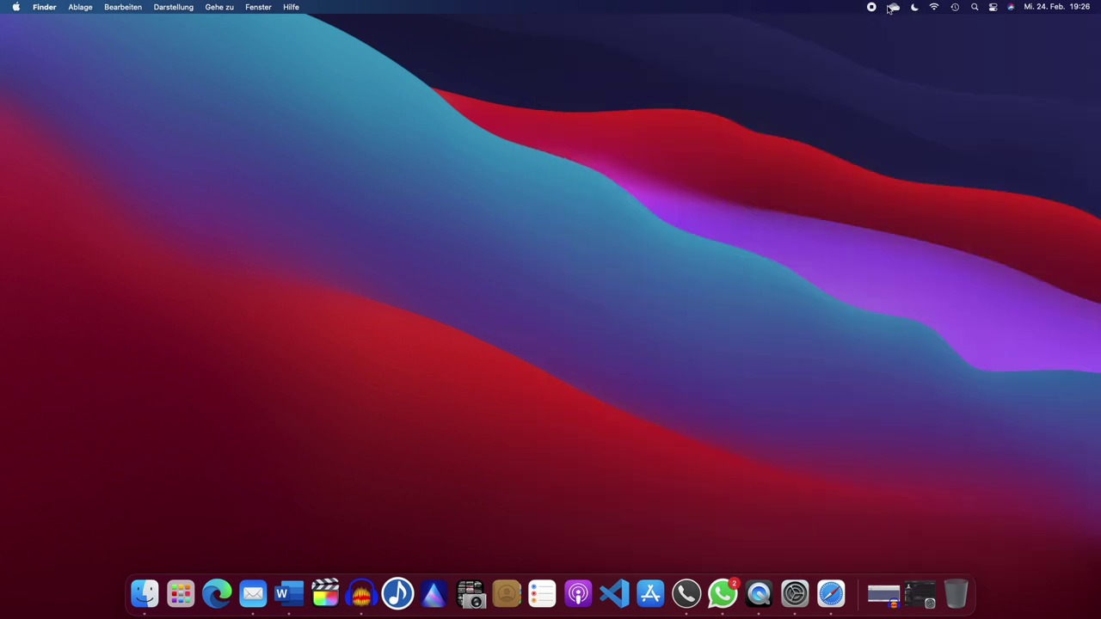
# Step: Check the OneDrive status panel twice, dismissing it each time
pyautogui.click(893, 8)
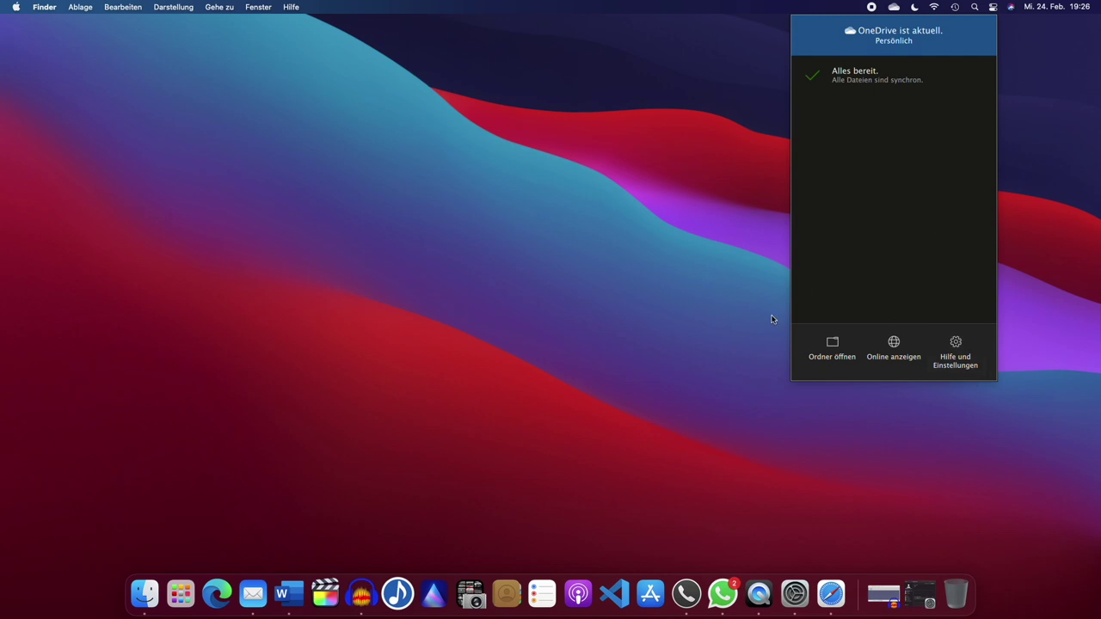
pyautogui.click(654, 405)
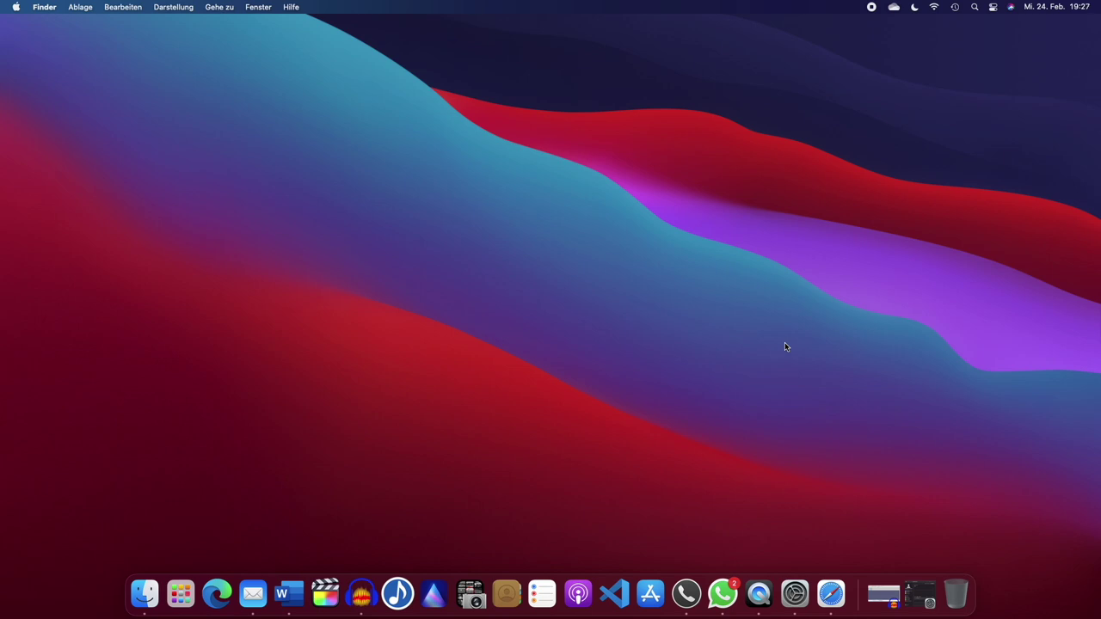
pyautogui.click(894, 8)
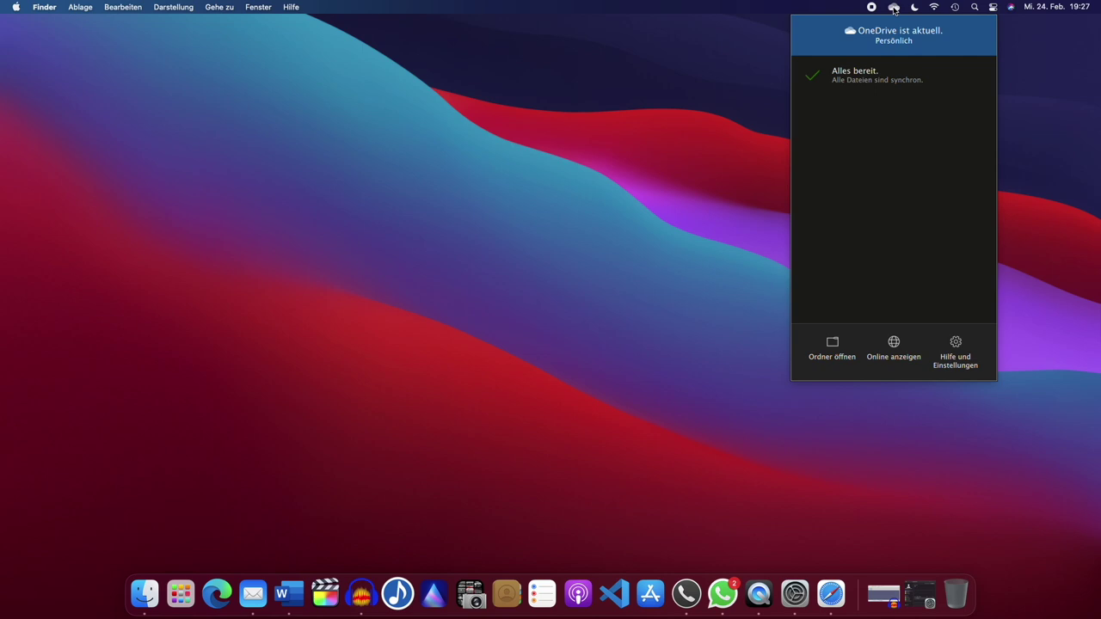
pyautogui.click(467, 252)
# Step: Open a Finder window and show the contents of the HDD Daten drive
pyautogui.click(142, 591)
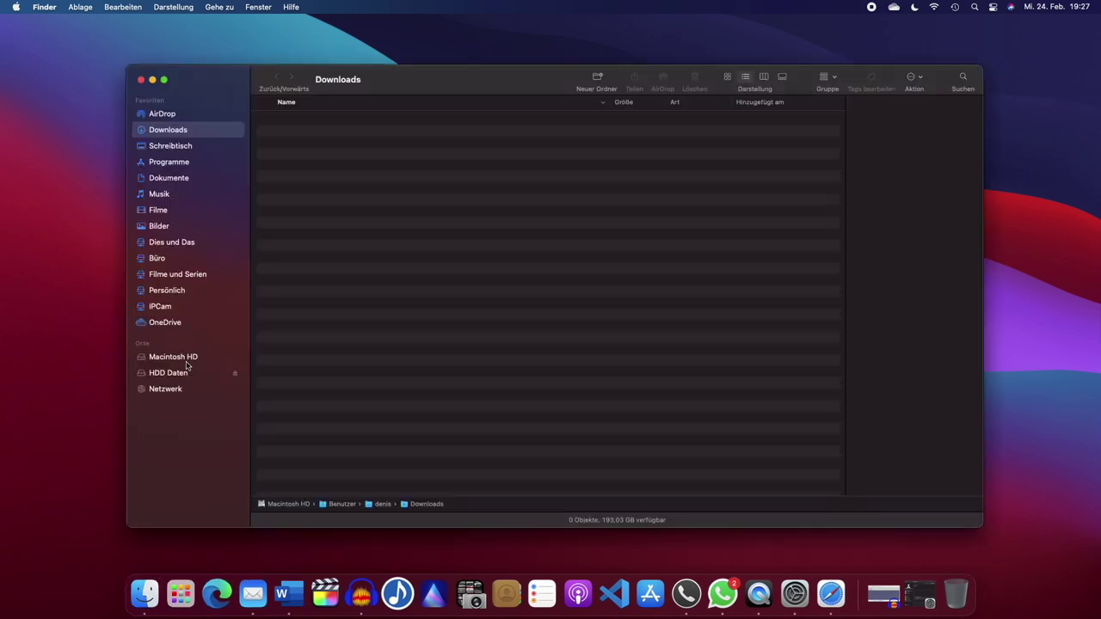
pyautogui.click(185, 376)
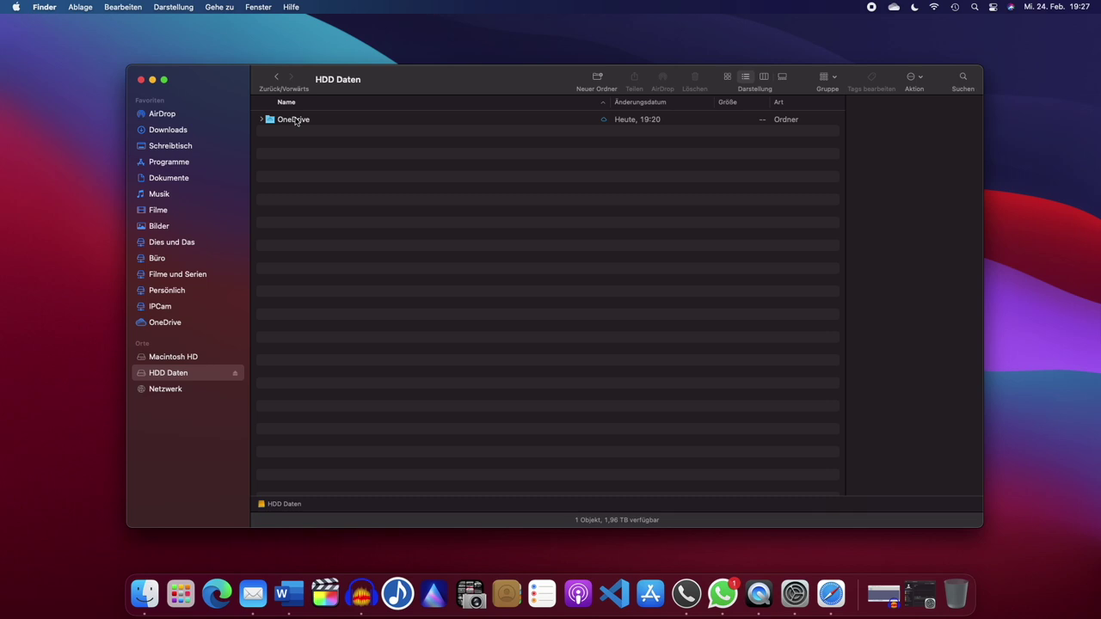
# Step: Close the Finder window and open Festplattendienstprogramm by searching Launchpad for "fest"
pyautogui.click(141, 80)
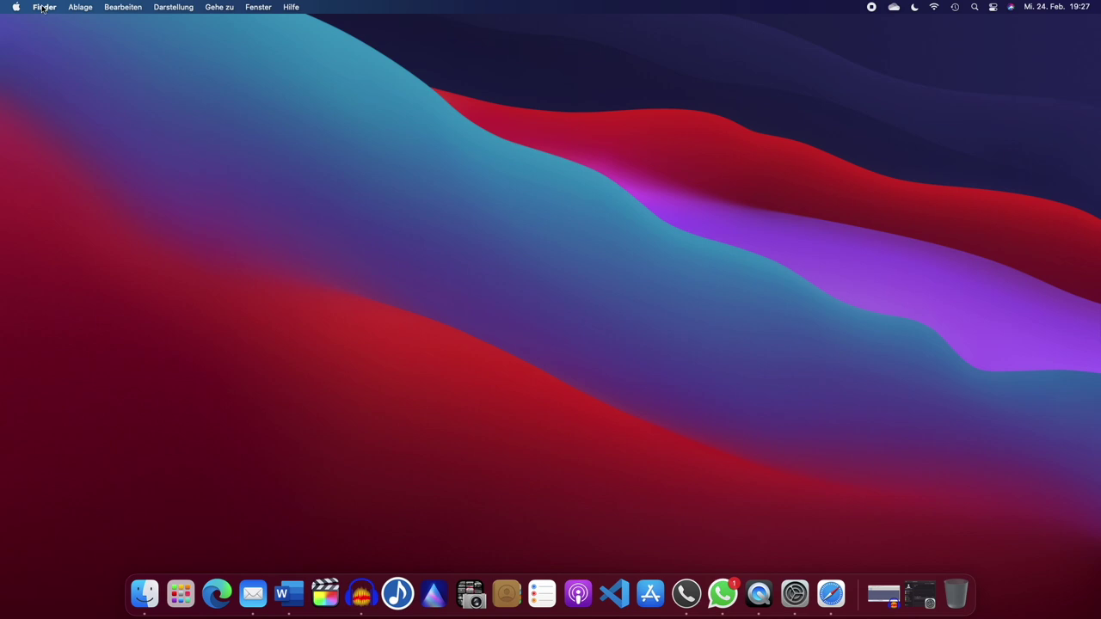
pyautogui.click(181, 593)
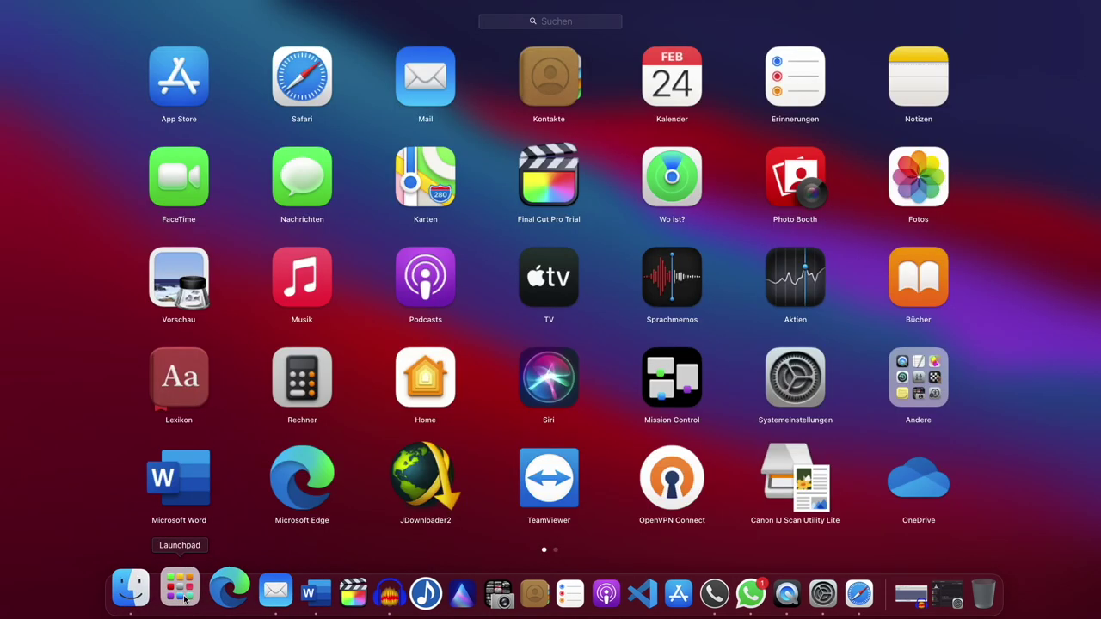
pyautogui.click(565, 23)
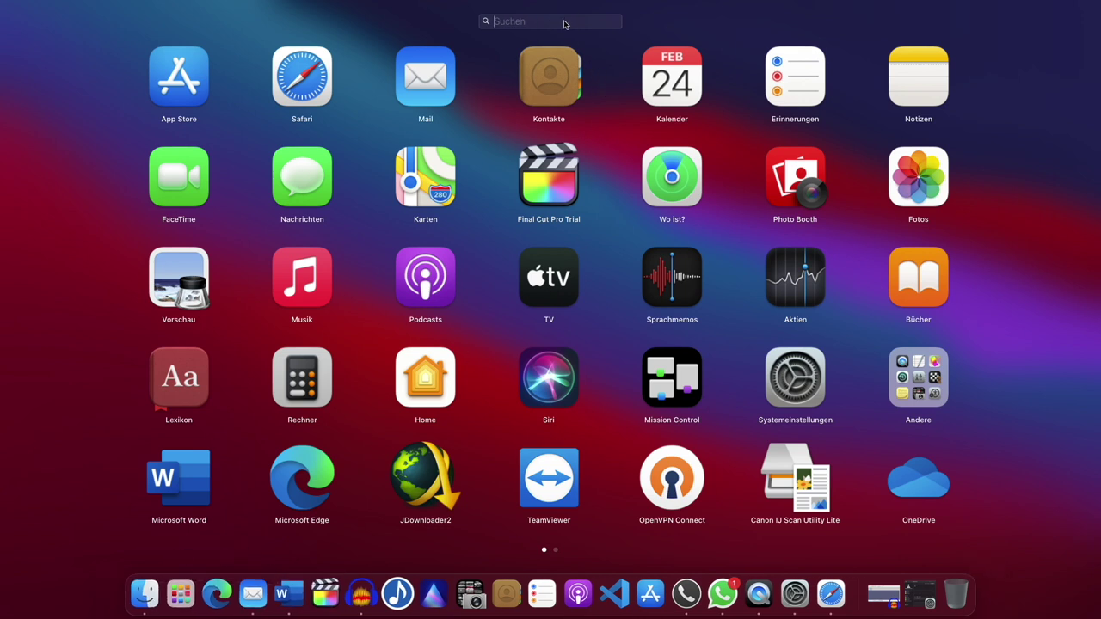
pyautogui.write('fest')
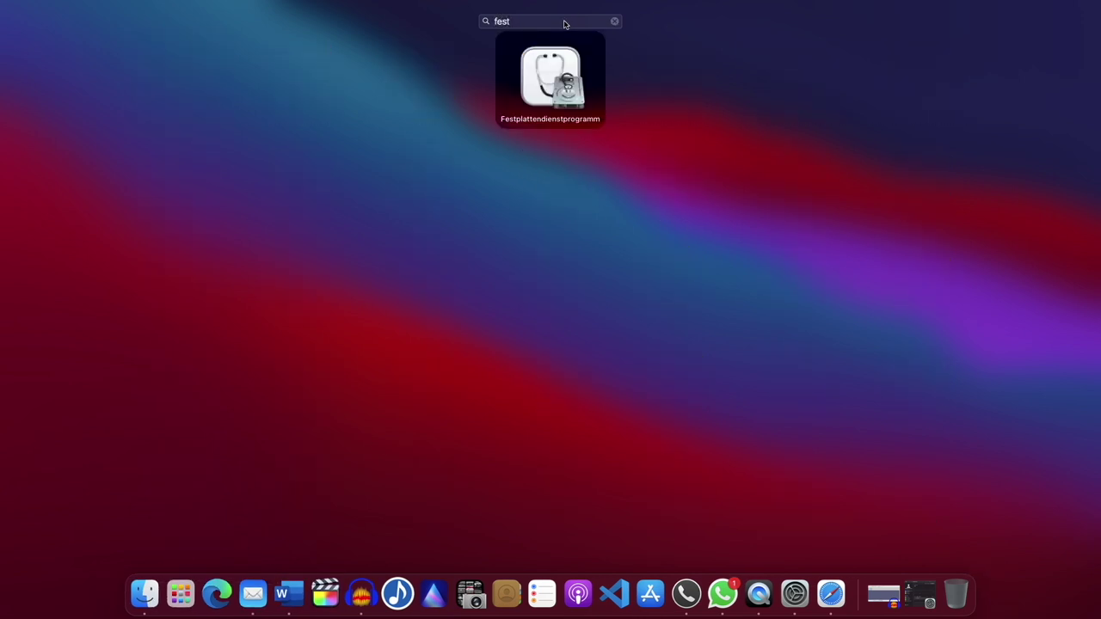
pyautogui.click(555, 62)
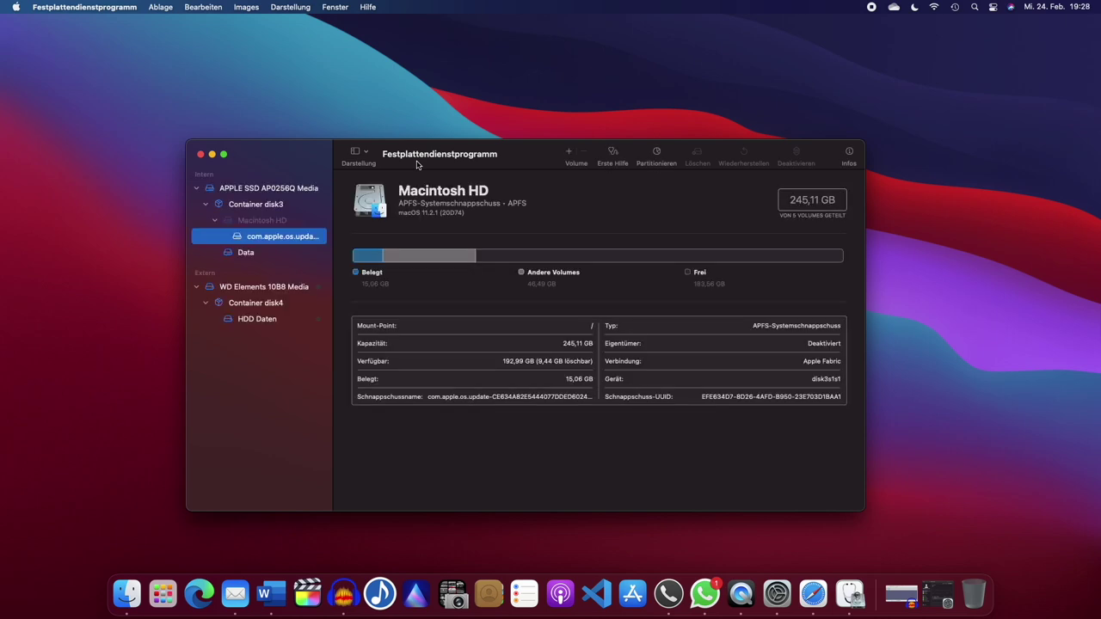
# Step: Review the partition format choices for the external WD Elements 10B8 Media disk, and cancel without applying anything
pyautogui.click(268, 289)
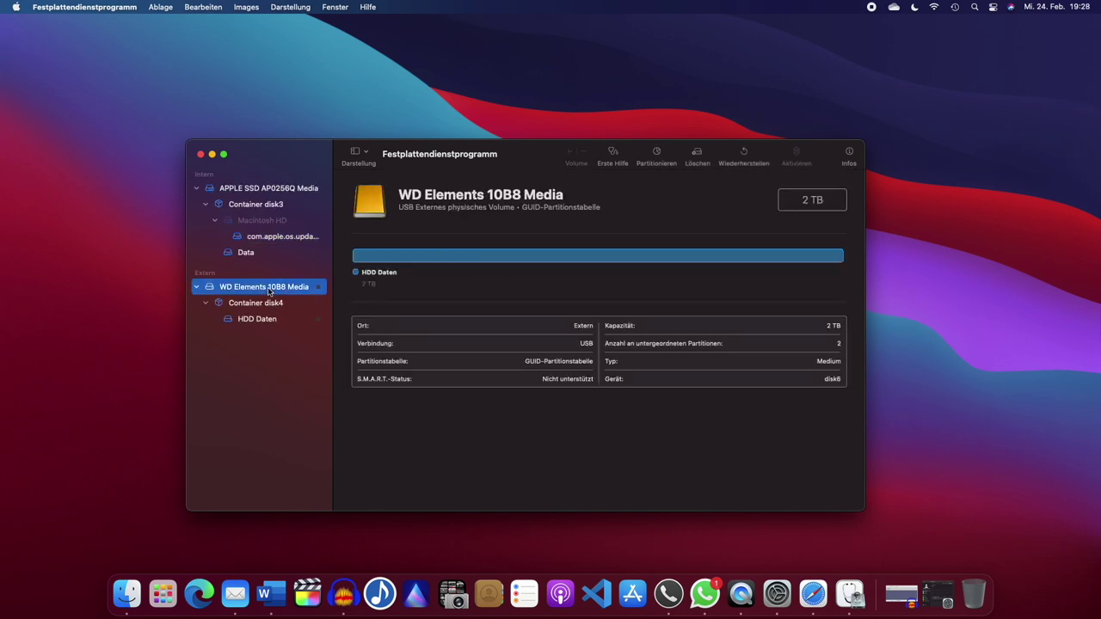
pyautogui.click(655, 157)
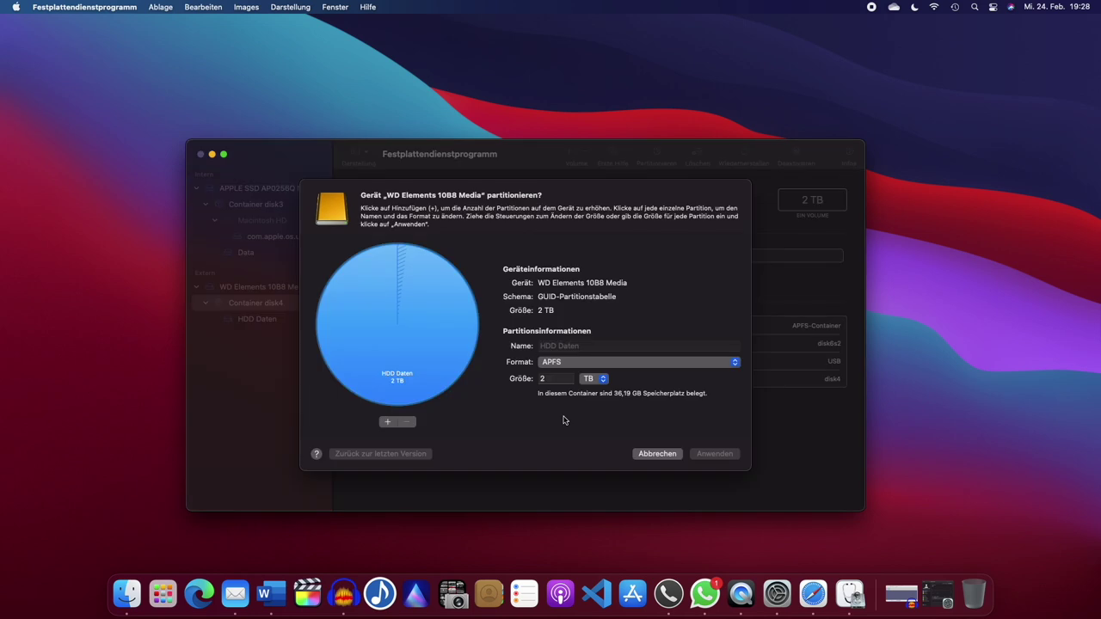
pyautogui.click(733, 365)
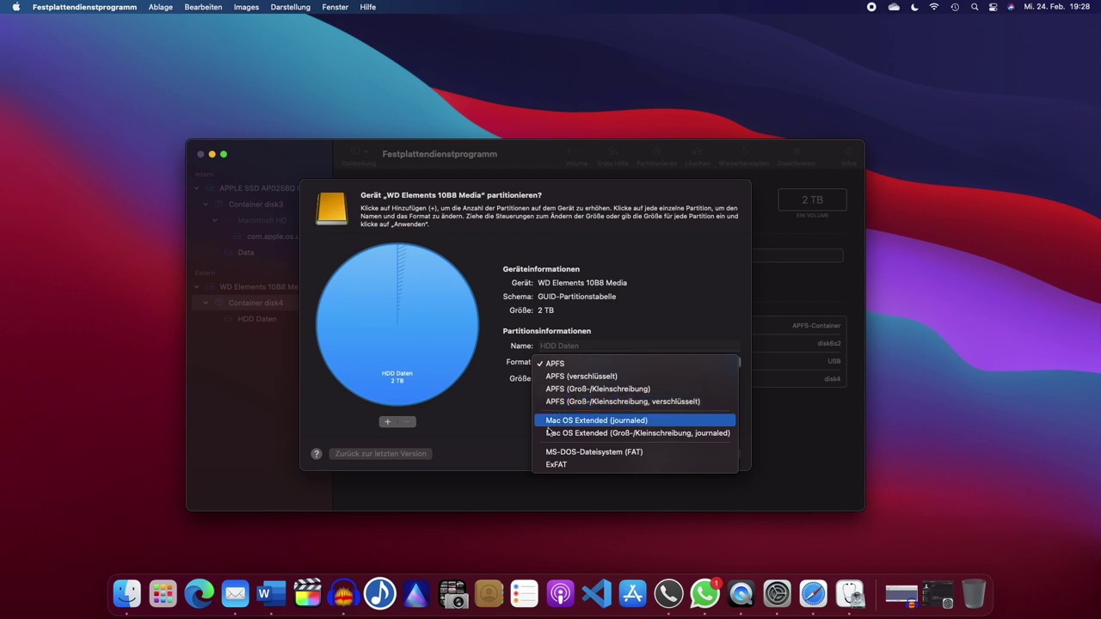
pyautogui.click(469, 445)
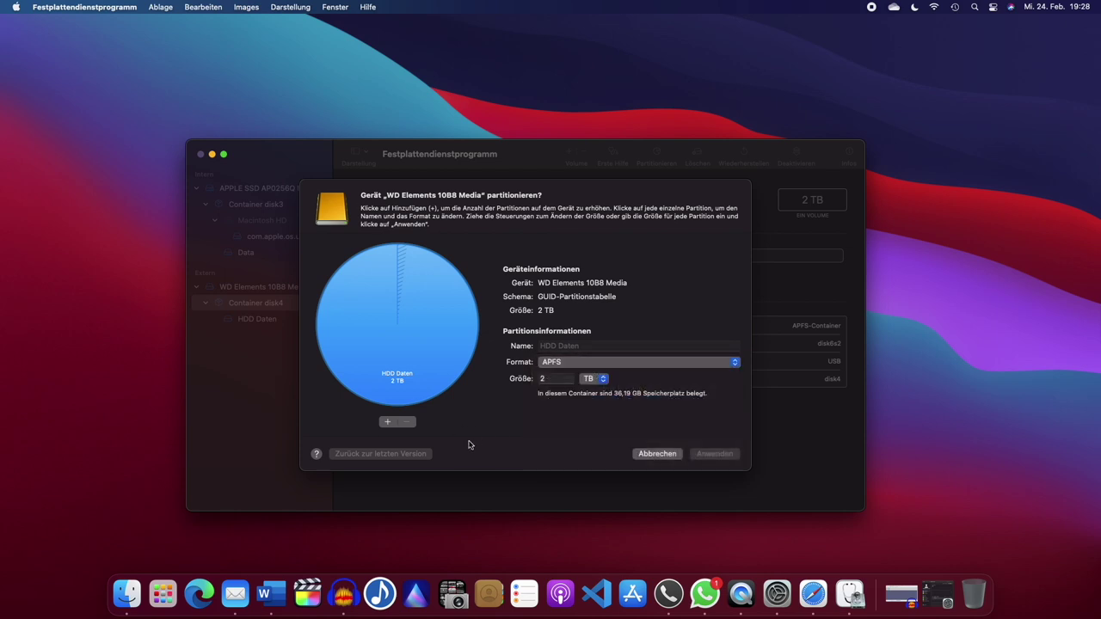
pyautogui.click(657, 454)
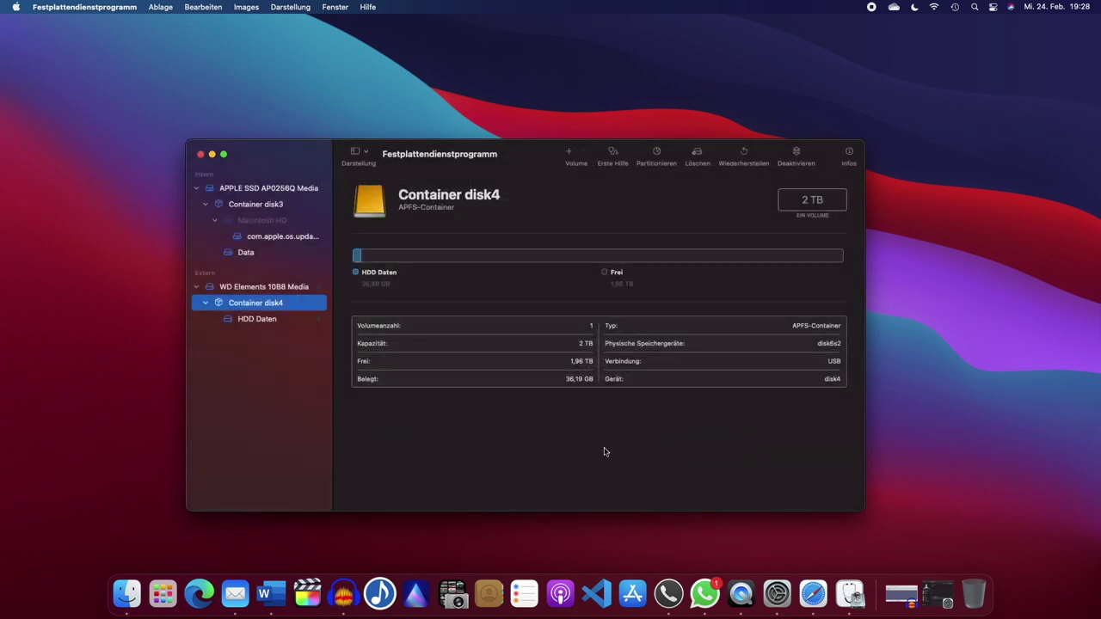
# Step: Show the HDD Daten drive in Finder, and review the WD Elements disk's partition formats in Festplattendienstprogramm again without applying changes
pyautogui.click(134, 607)
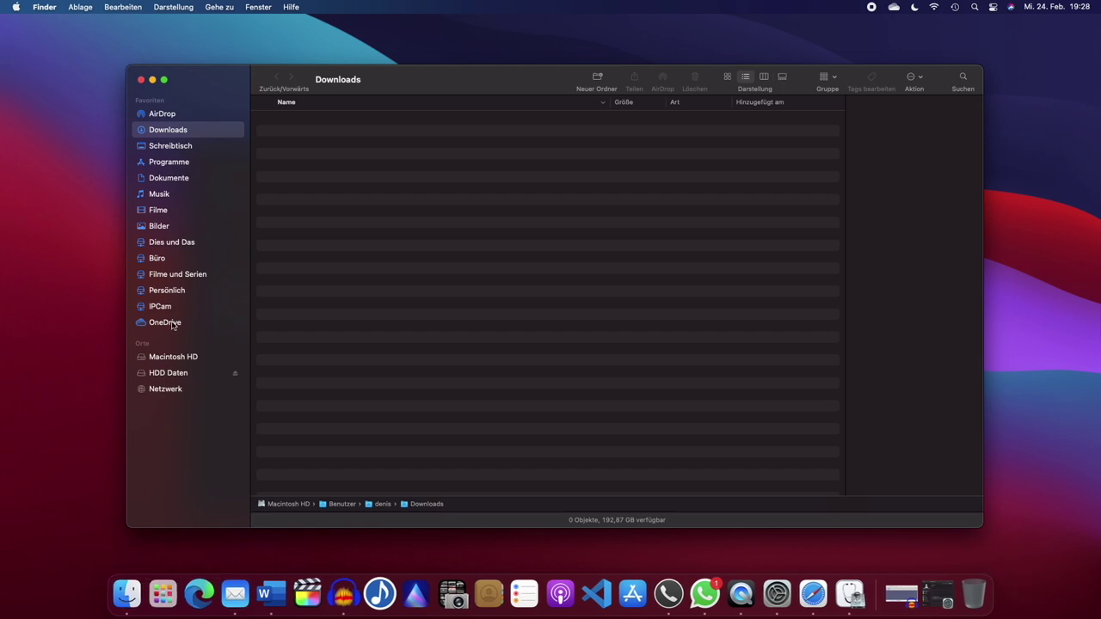
pyautogui.click(179, 372)
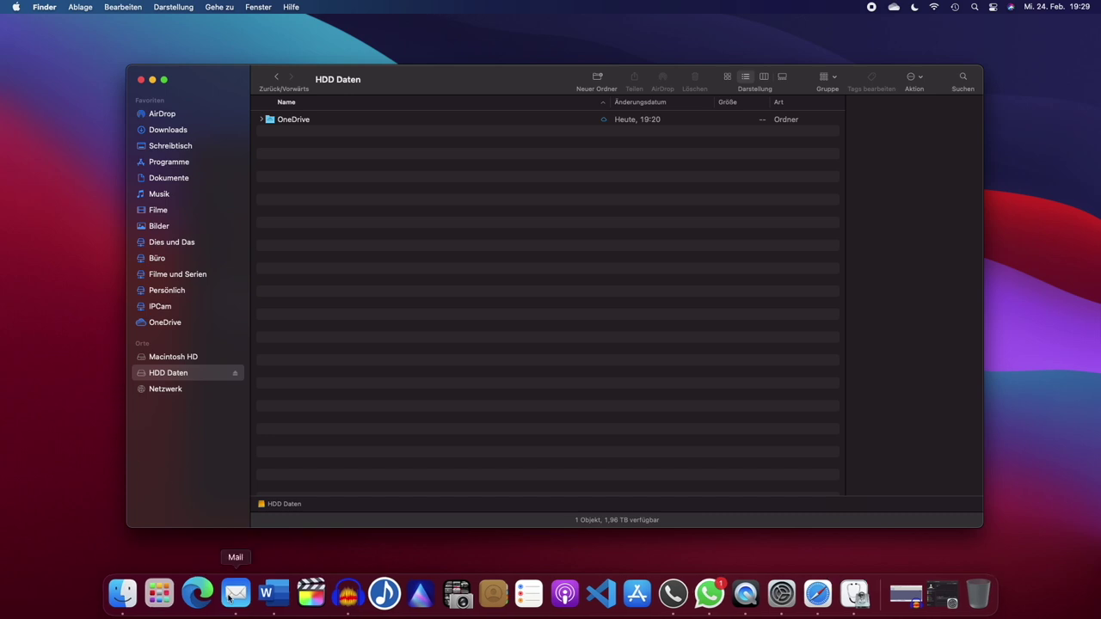
pyautogui.click(850, 587)
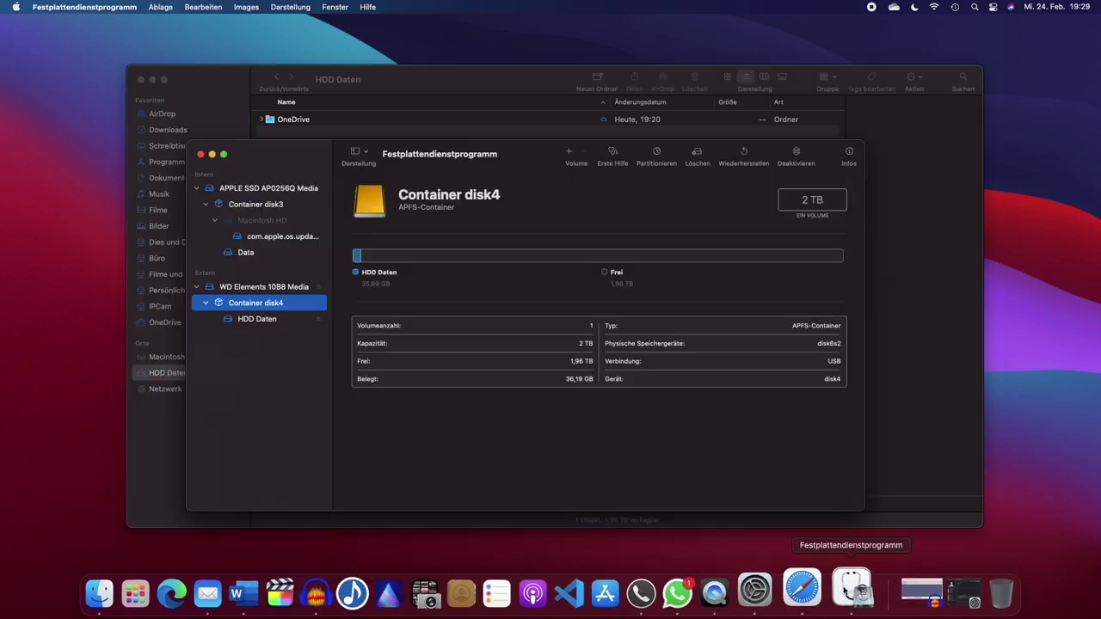
pyautogui.click(656, 154)
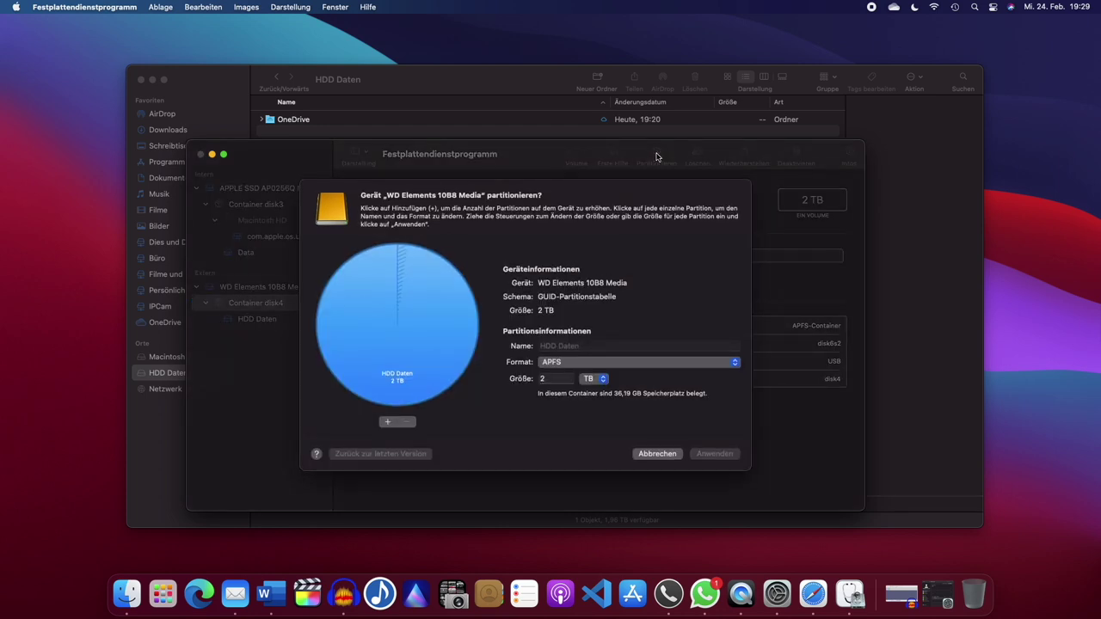
pyautogui.click(574, 368)
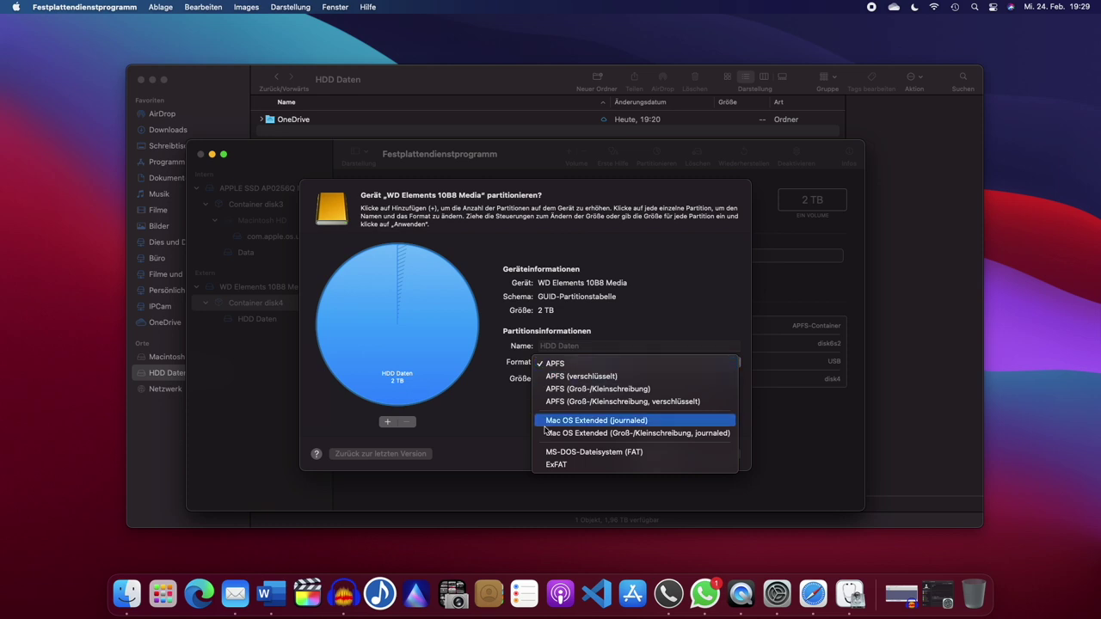
pyautogui.click(499, 443)
pyautogui.click(656, 454)
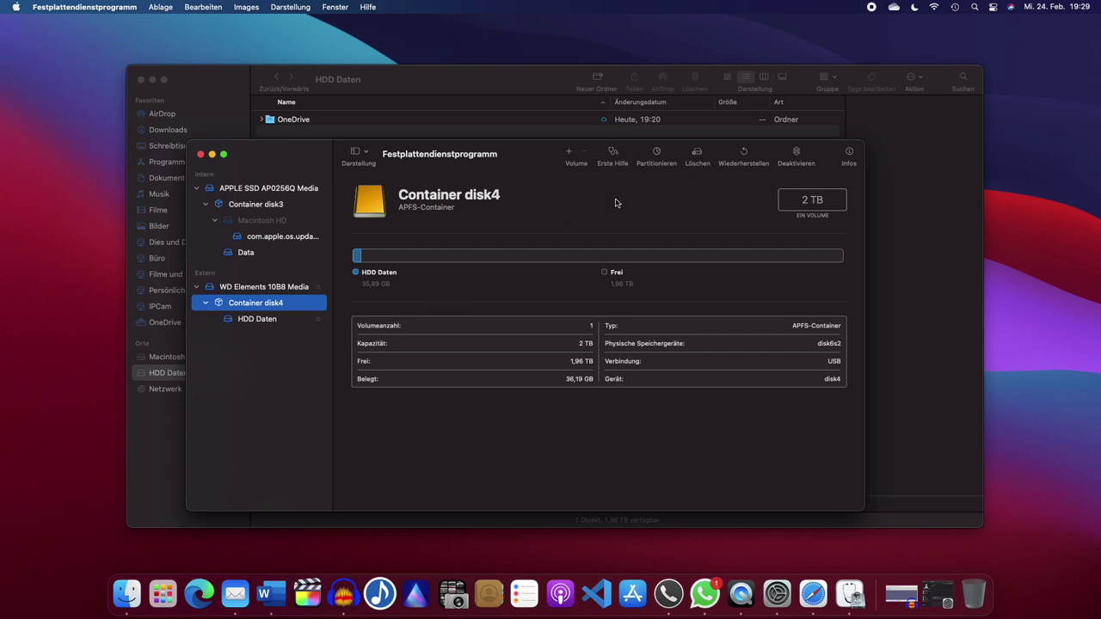
# Step: Look at the external disk's partition formats once more, cancel, and close the Festplattendienstprogramm window
pyautogui.click(658, 153)
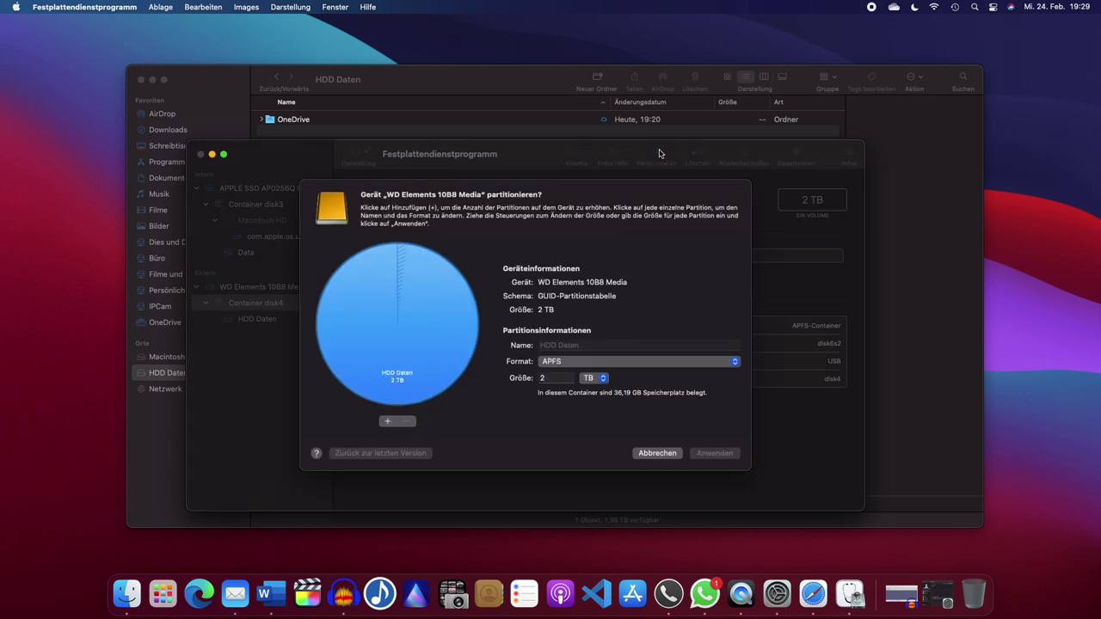
pyautogui.click(616, 365)
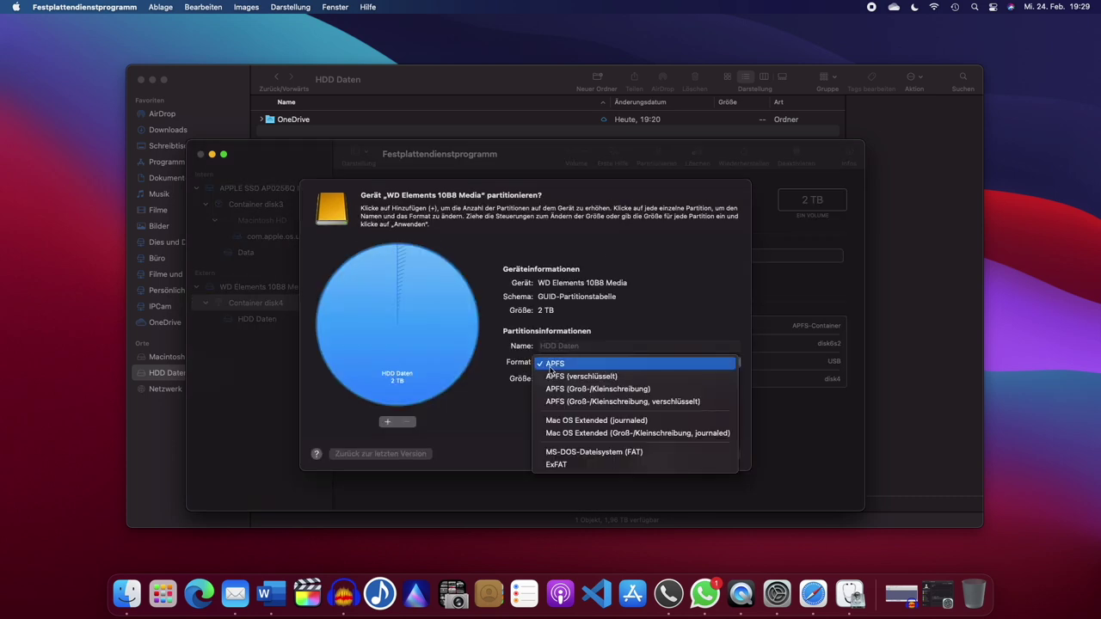
pyautogui.click(523, 402)
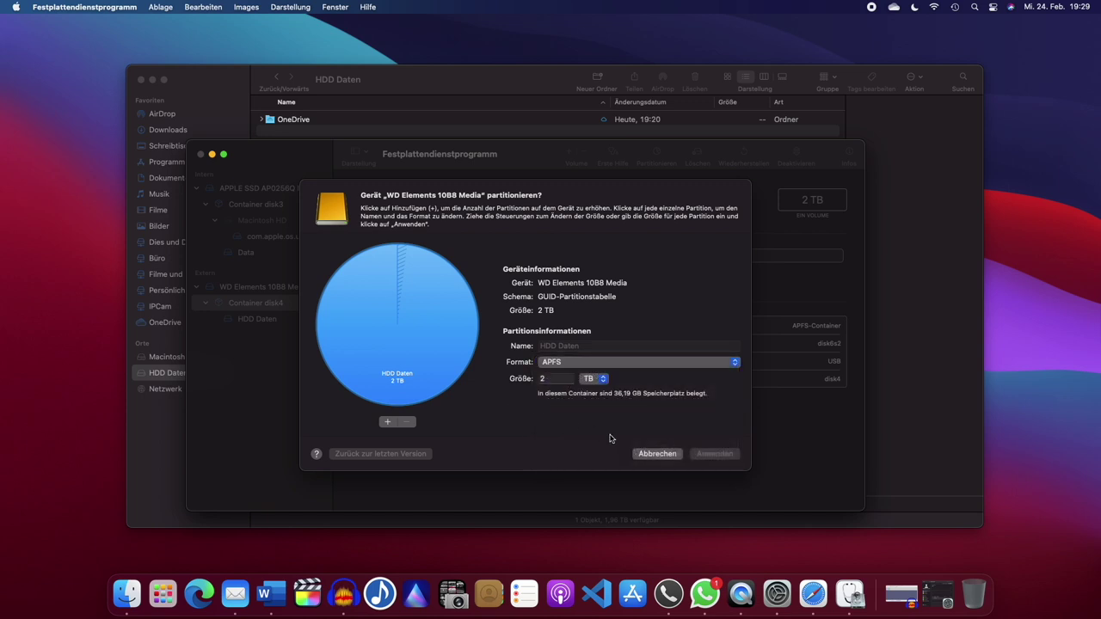
pyautogui.click(656, 454)
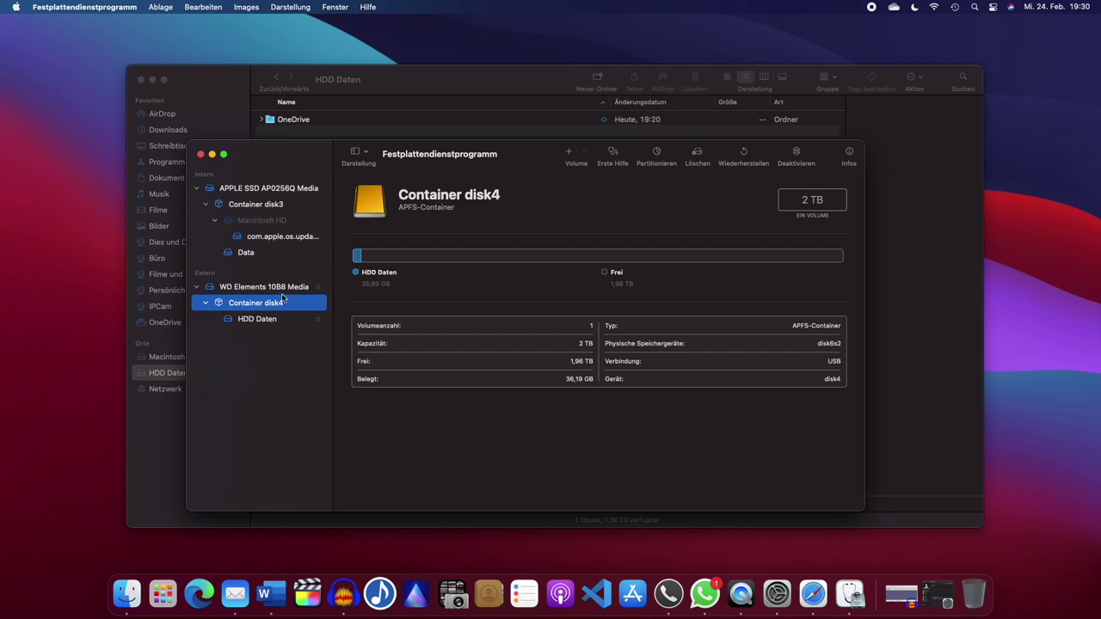
pyautogui.click(200, 155)
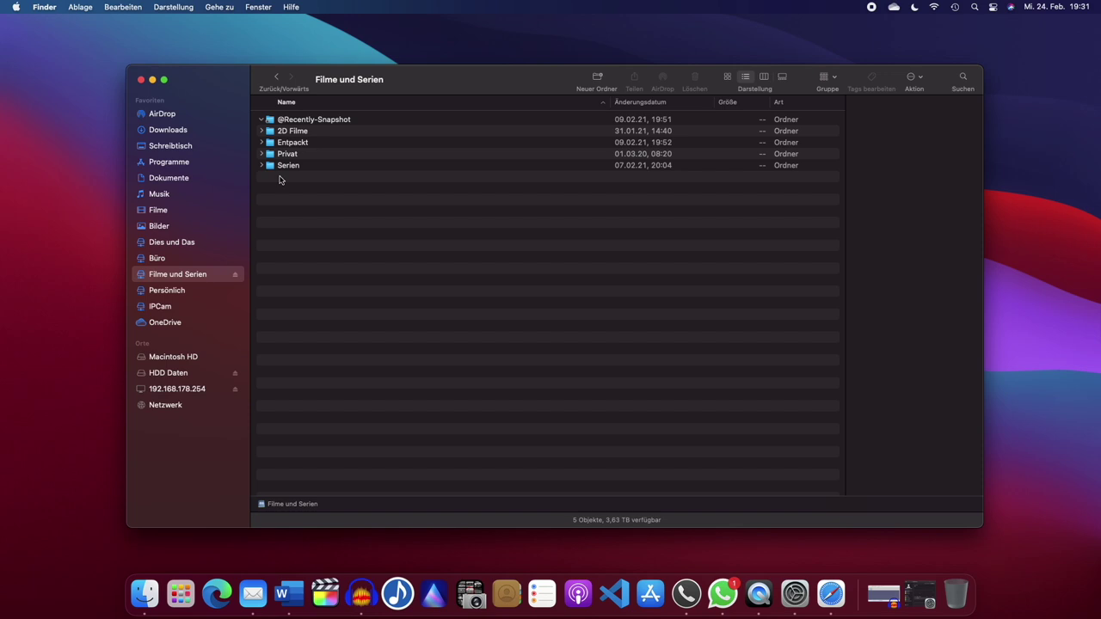
# Step: Browse the network shares Büro, Persönlich, IPCam, Filme und Serien, and Dies und Das in Finder
pyautogui.click(158, 258)
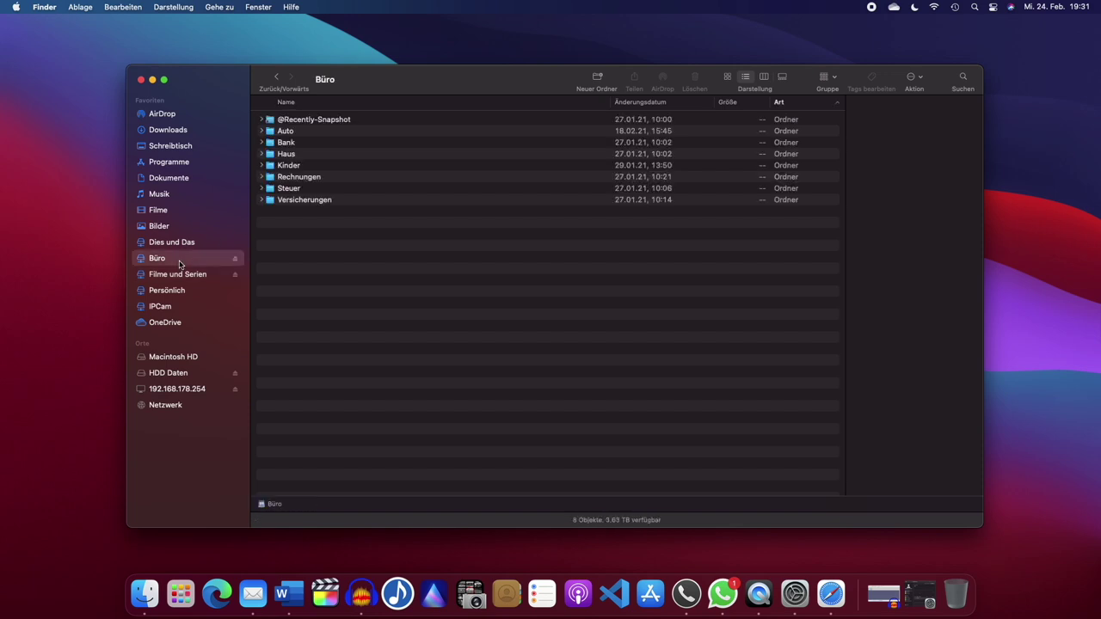
pyautogui.click(178, 290)
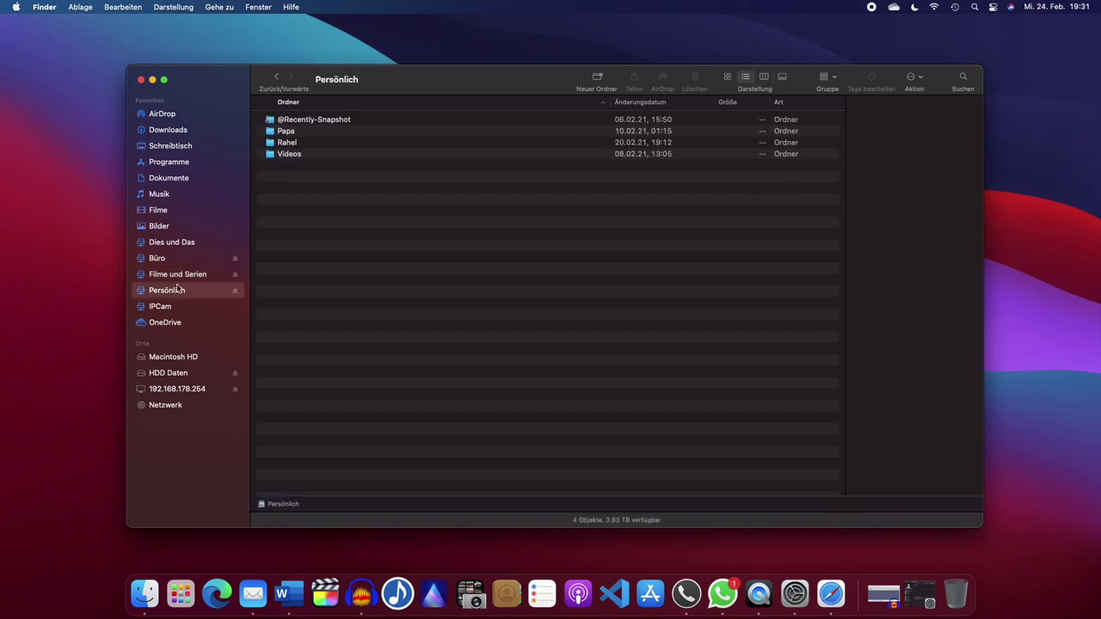
pyautogui.click(160, 307)
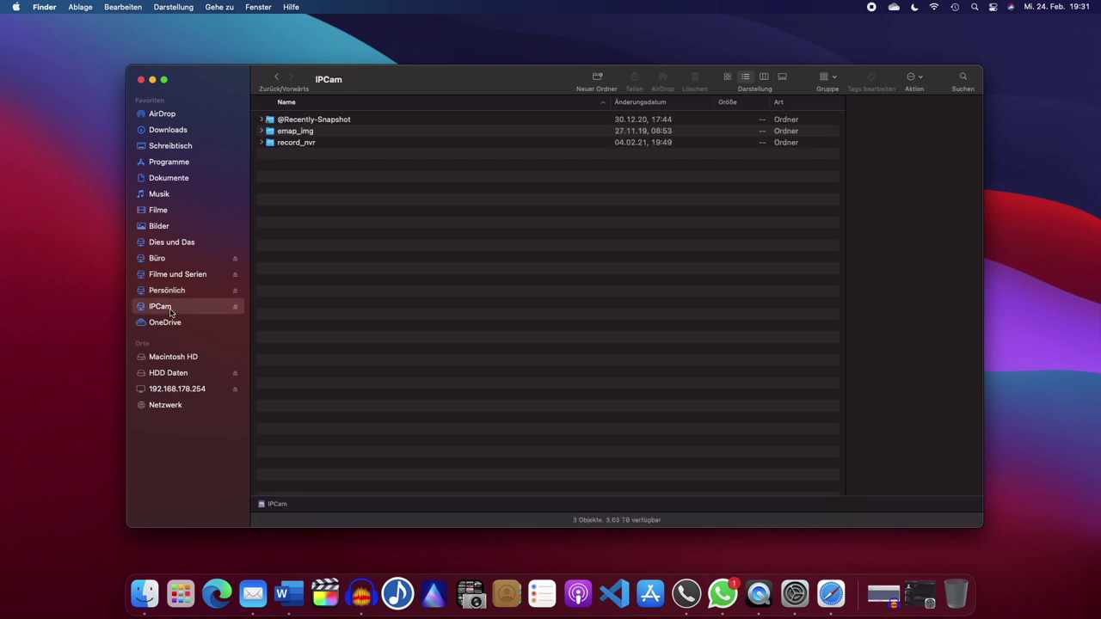
pyautogui.click(171, 292)
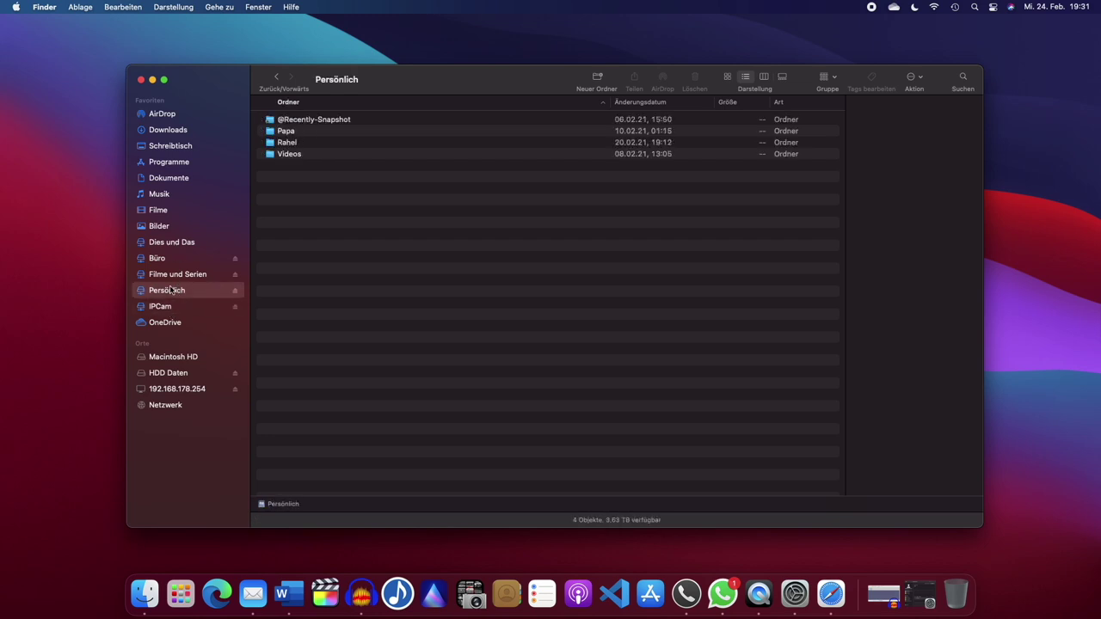
pyautogui.click(171, 273)
pyautogui.click(169, 256)
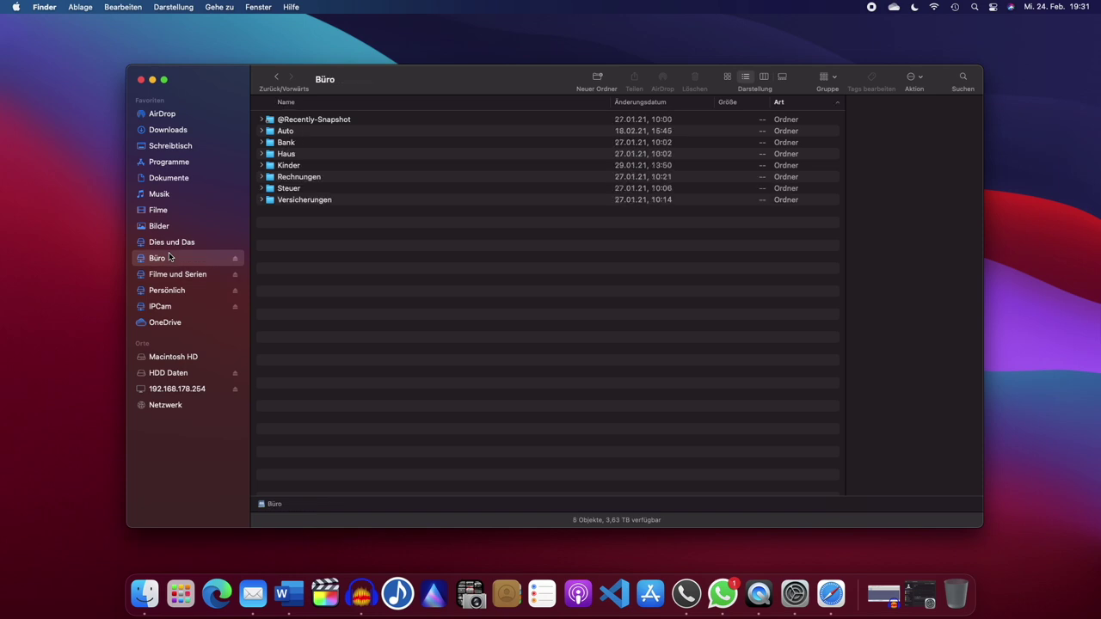
pyautogui.click(170, 248)
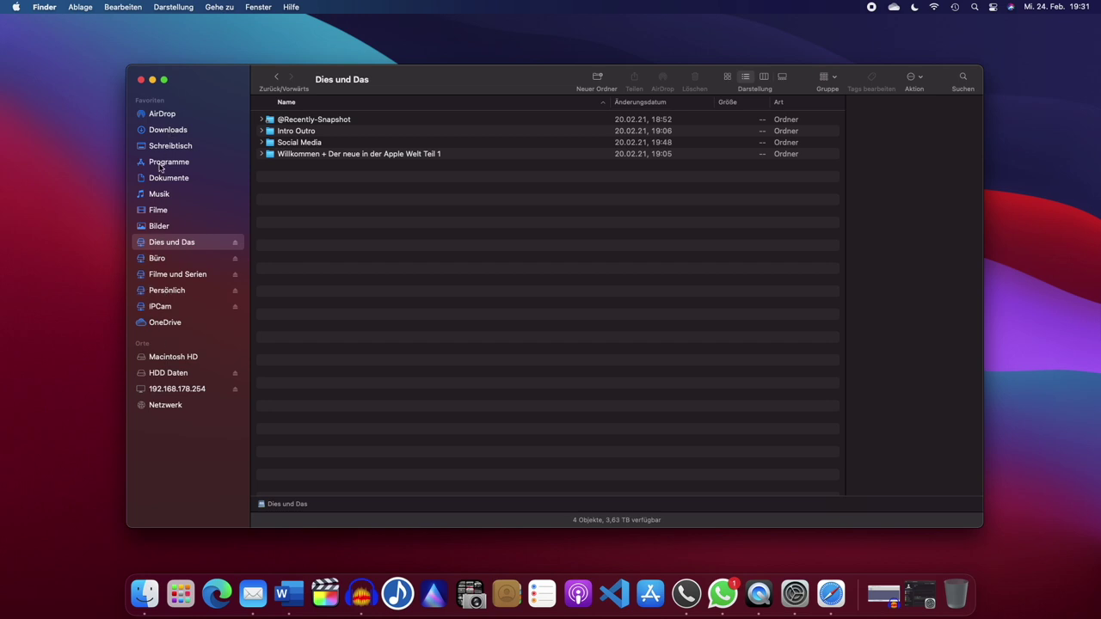
# Step: Show all shared folders on the 192.168.178.254 server, comparing them with the Büro share among the favourites
pyautogui.click(177, 390)
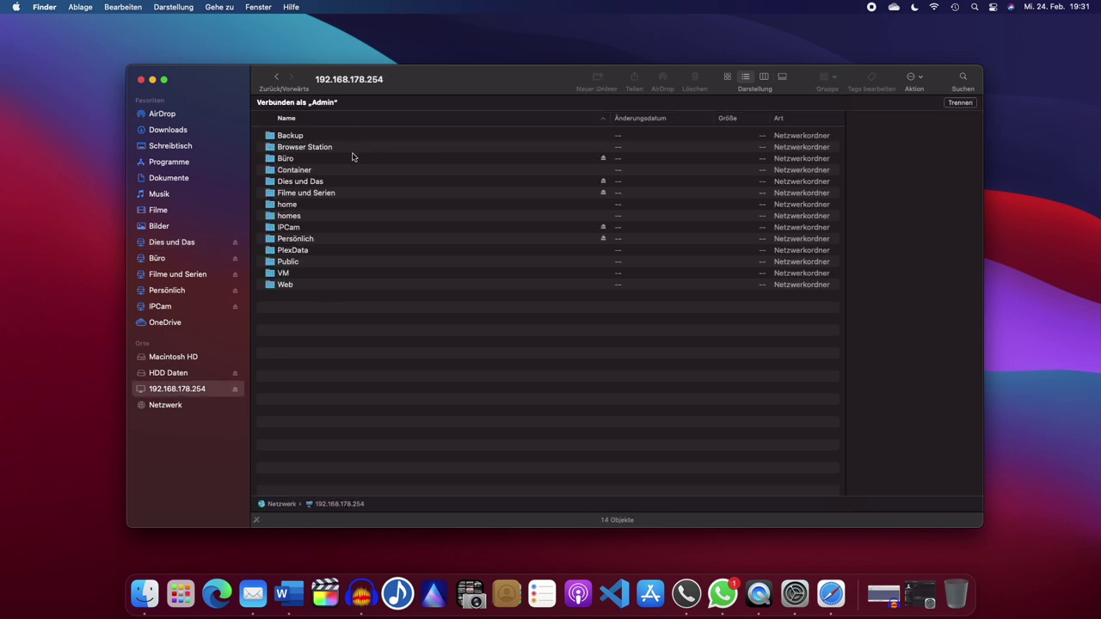
pyautogui.click(160, 258)
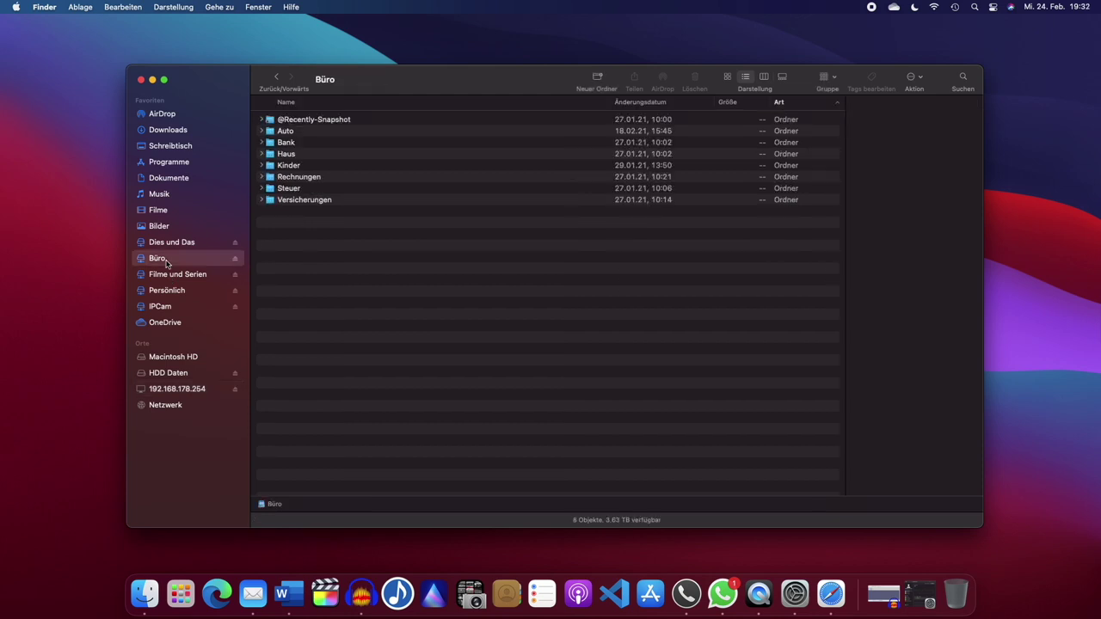
pyautogui.click(199, 389)
pyautogui.moveTo(288, 137); pyautogui.dragTo(336, 288)
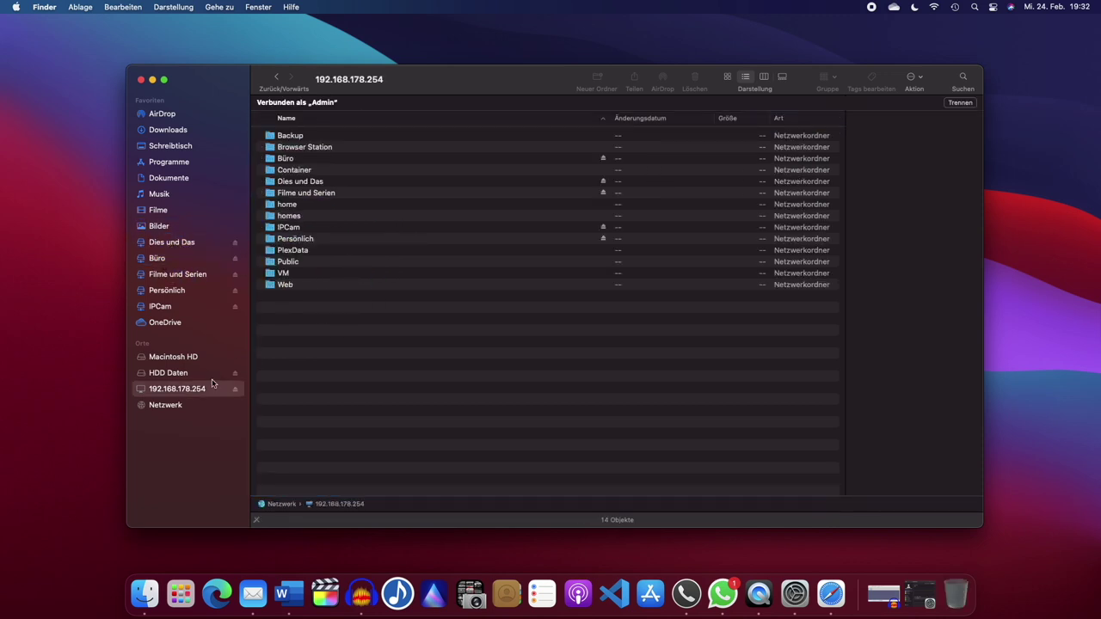
pyautogui.moveTo(293, 175); pyautogui.dragTo(293, 206)
# Step: Create an alias of the server's Backup folder on the desktop, and select it there and in the Schreibtisch window
pyautogui.click(301, 137)
pyautogui.rightClick(301, 137)
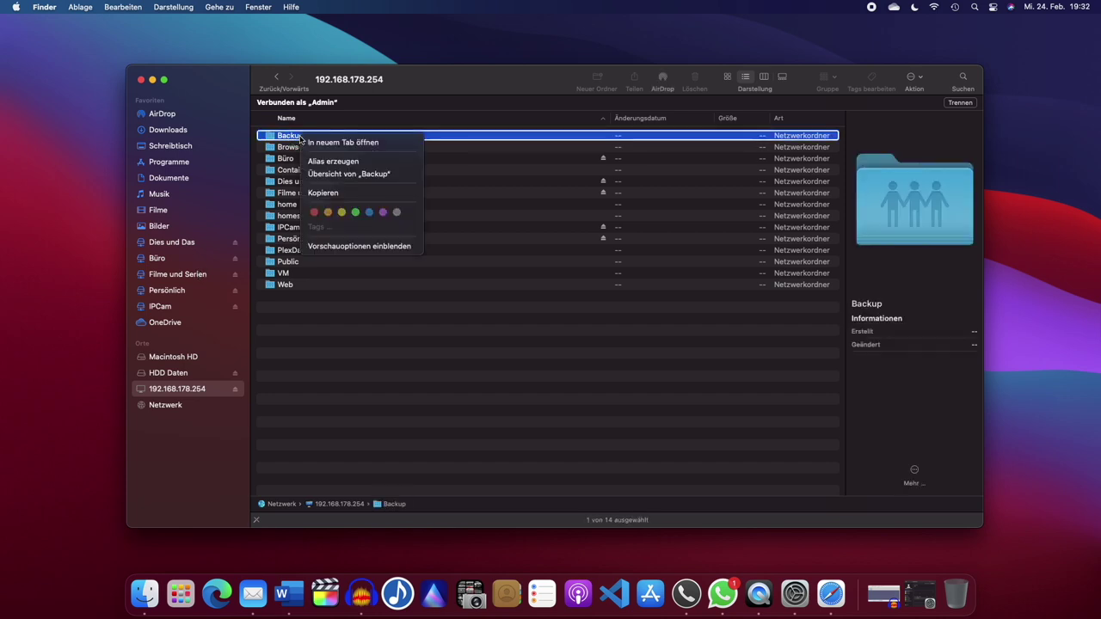
pyautogui.rightClick(290, 140)
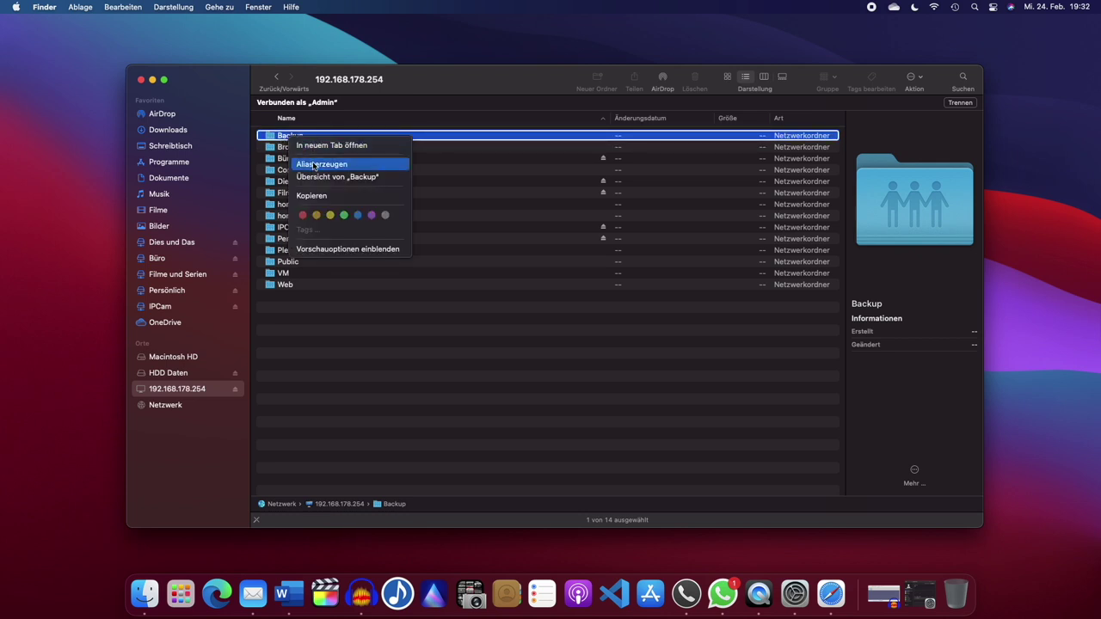
pyautogui.click(318, 166)
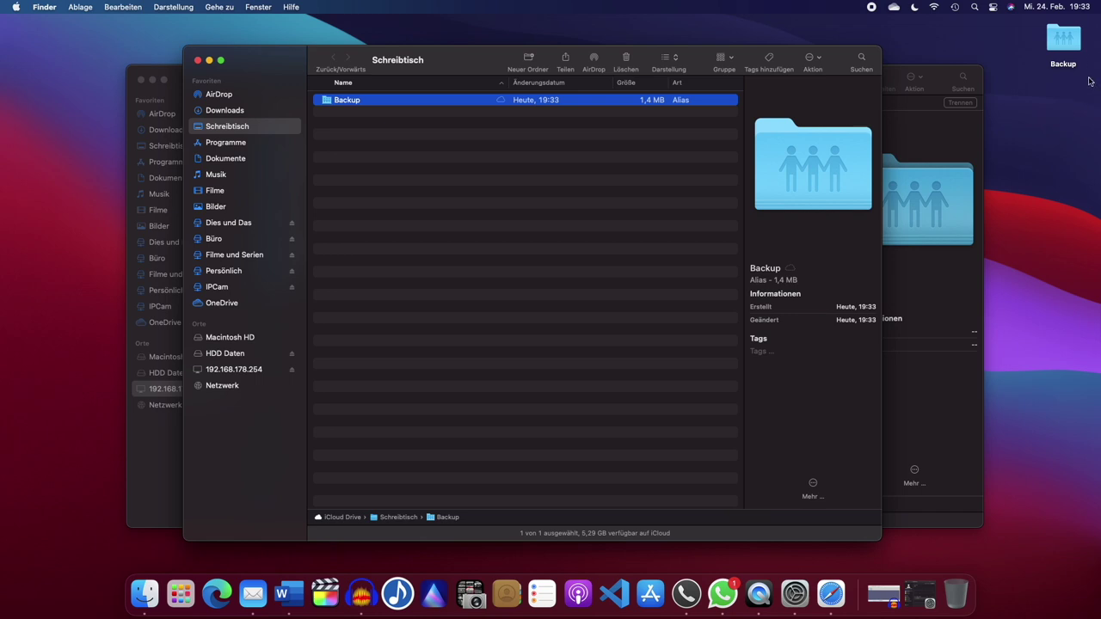
pyautogui.click(1067, 43)
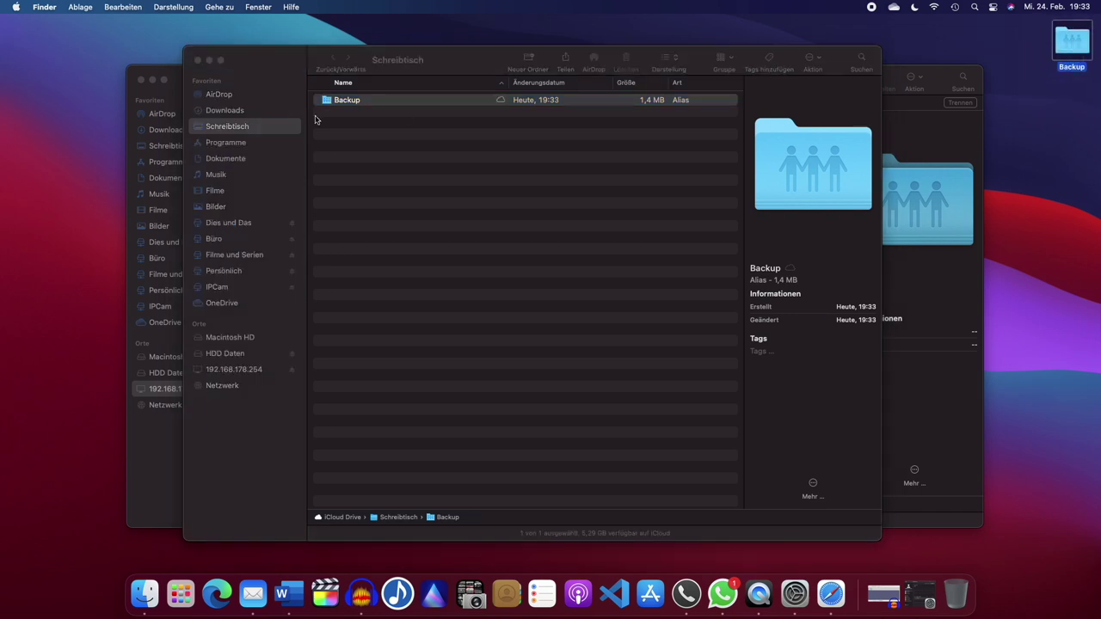
pyautogui.click(350, 101)
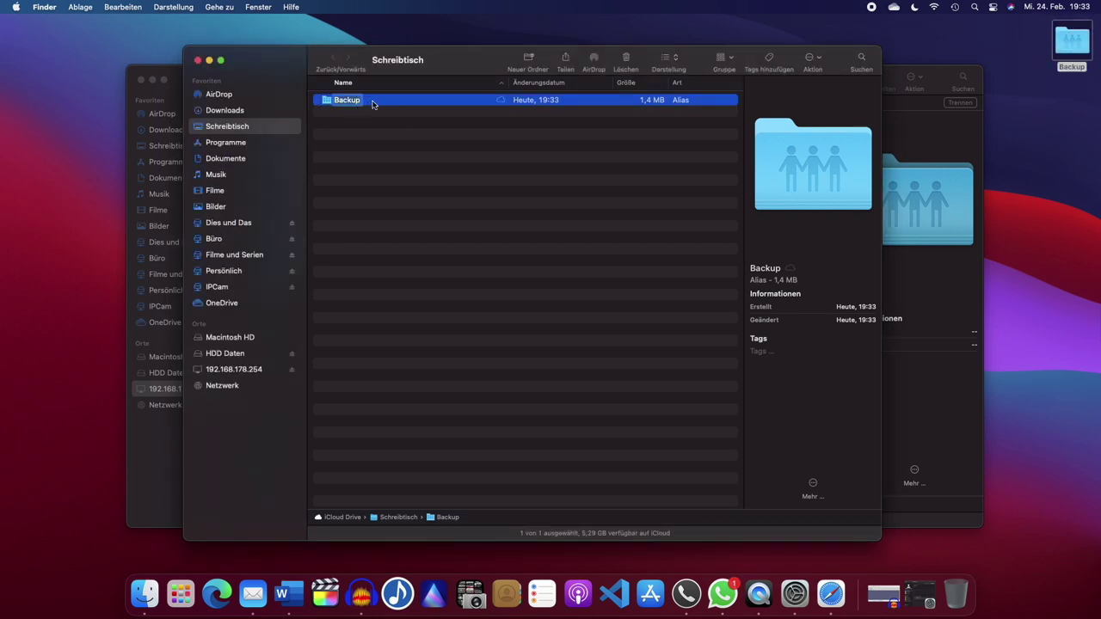
# Step: Create an alias of the Backup item in the Schreibtisch folder, keeping the name Backup Alias
pyautogui.moveTo(372, 102); pyautogui.dragTo(336, 97)
pyautogui.rightClick(336, 102)
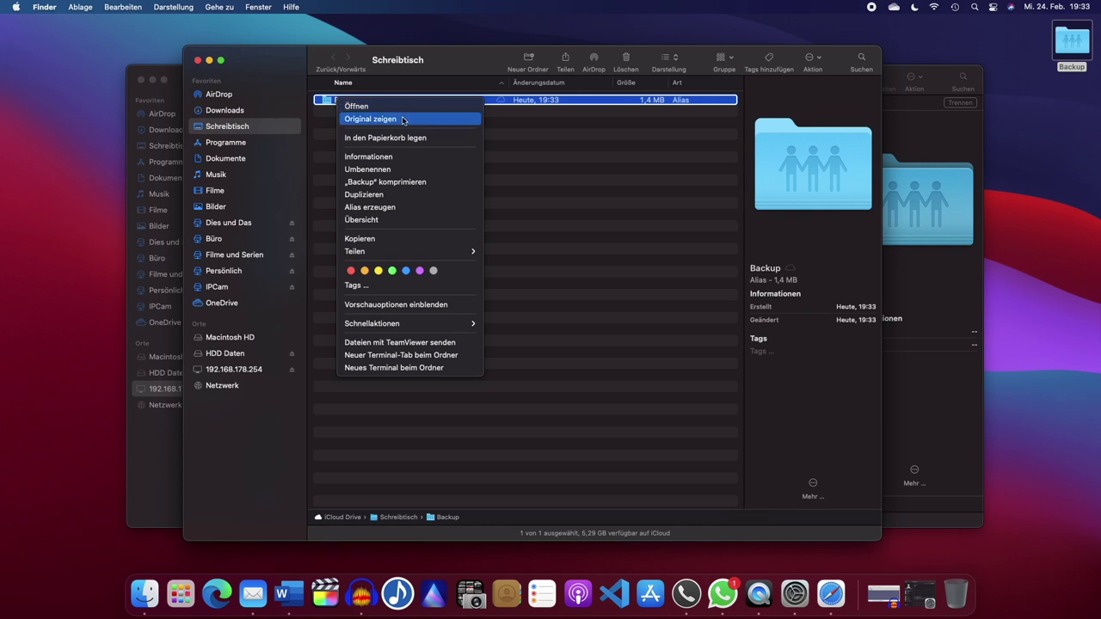
pyautogui.click(401, 208)
pyautogui.press('Return')
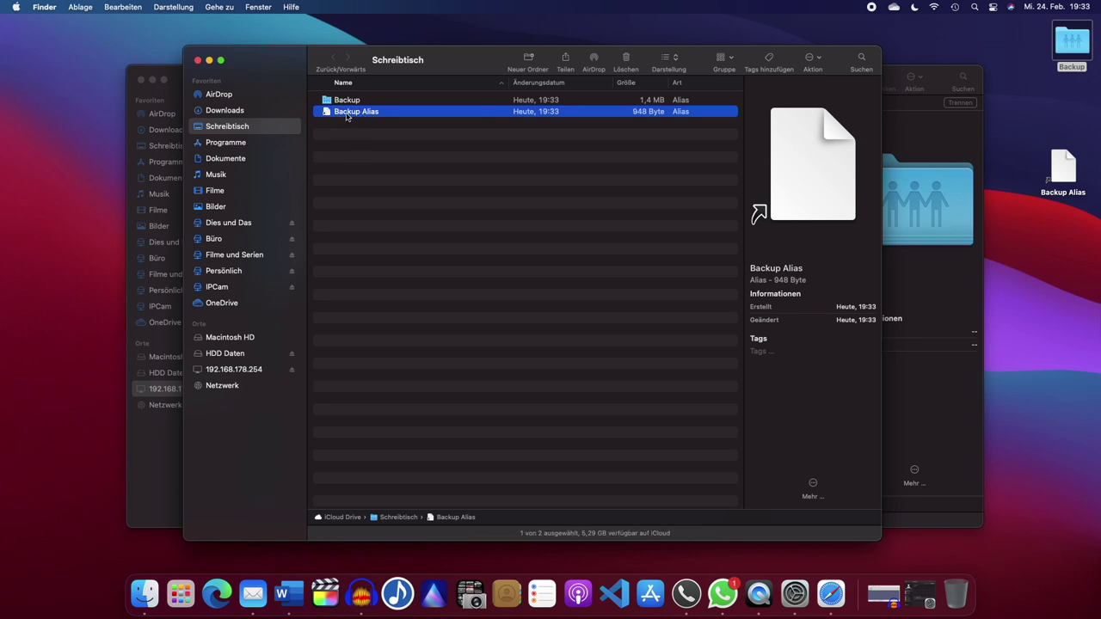
# Step: Try to open Backup Alias and reassign it to the Backup folder on the 192.168.178.254 server
pyautogui.doubleClick(326, 115)
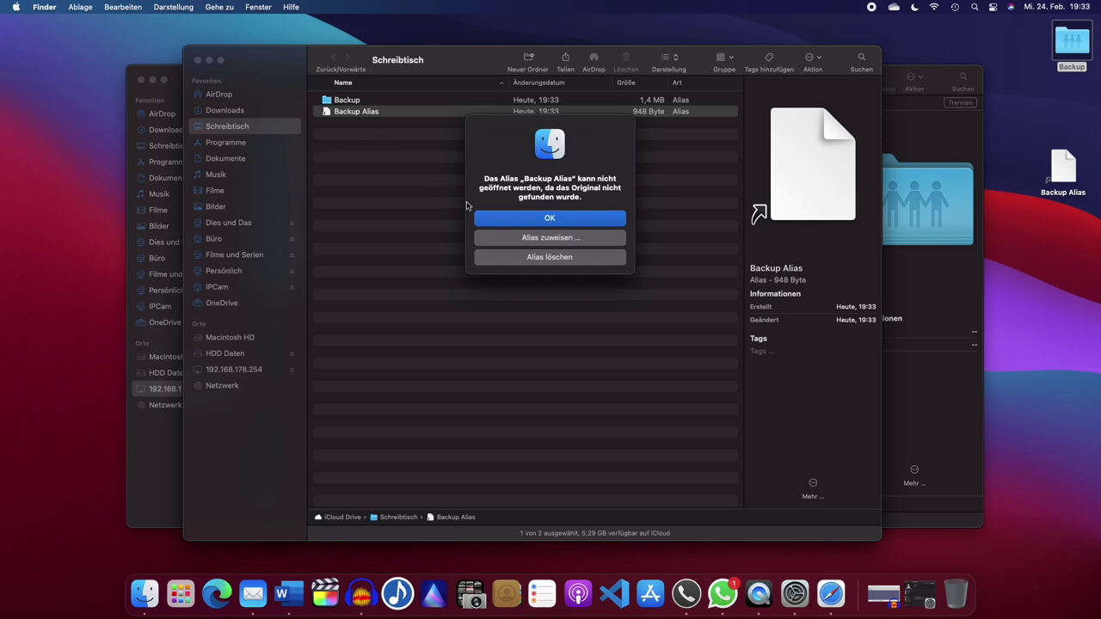
pyautogui.click(542, 244)
pyautogui.scroll(-5, 361, 223)
pyautogui.click(358, 251)
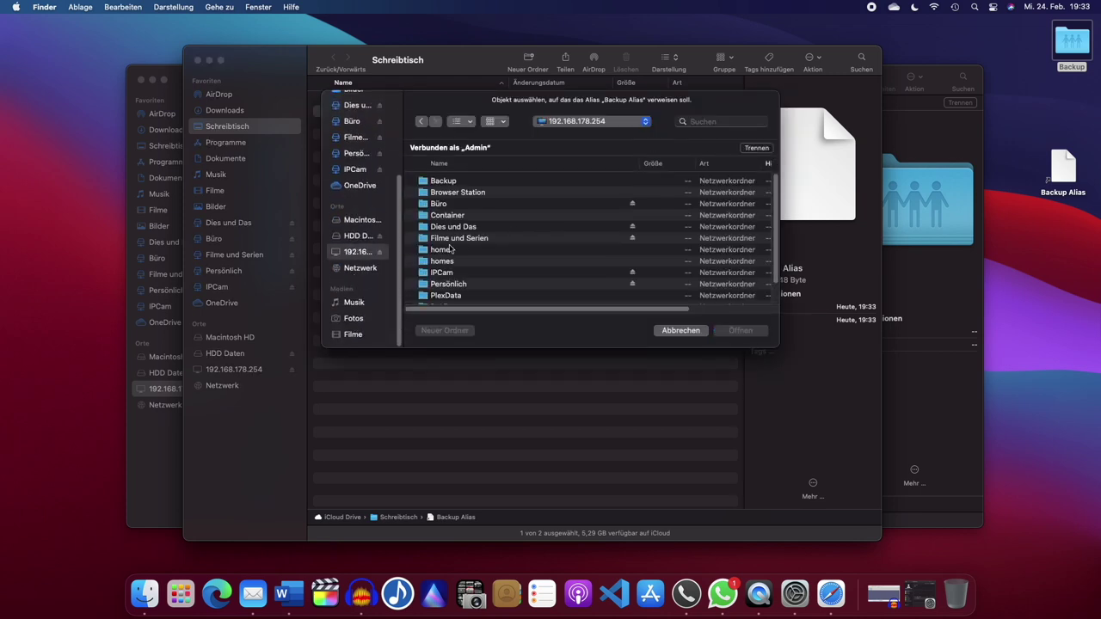
pyautogui.click(451, 182)
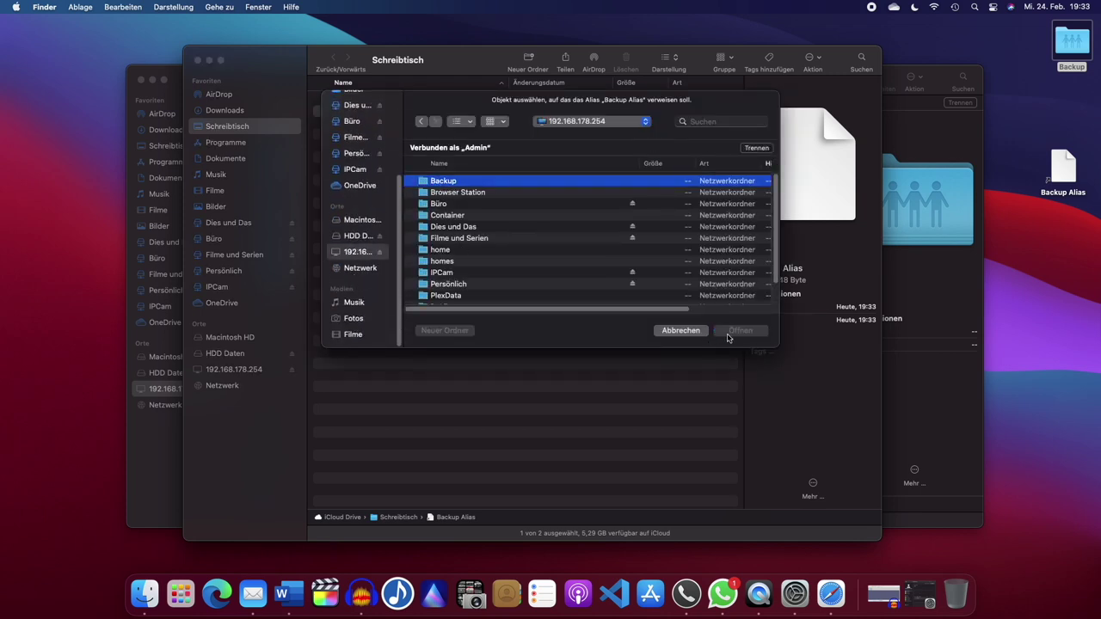
pyautogui.doubleClick(454, 184)
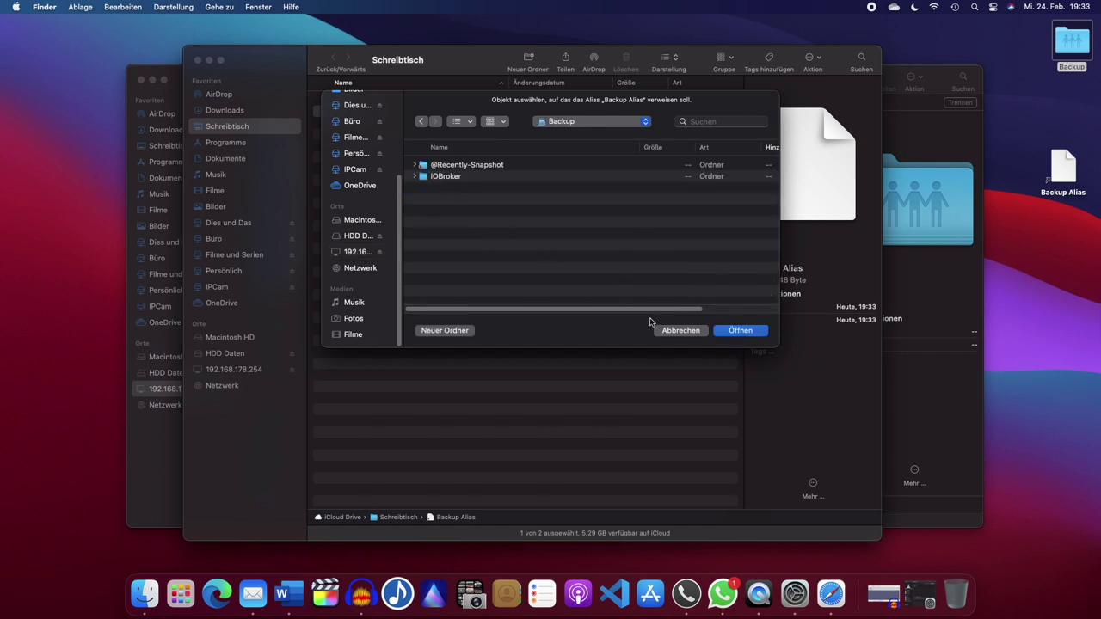
pyautogui.click(738, 332)
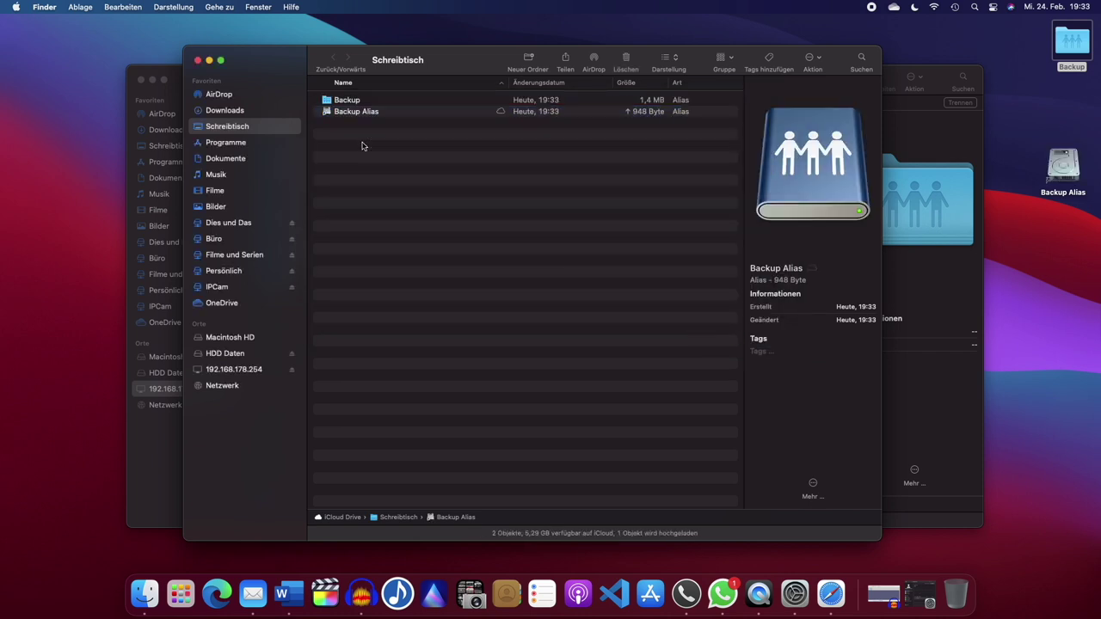
# Step: Open Backup Alias to check its target, return to Schreibtisch, and add the alias to the Finder favourites below Musik
pyautogui.doubleClick(351, 112)
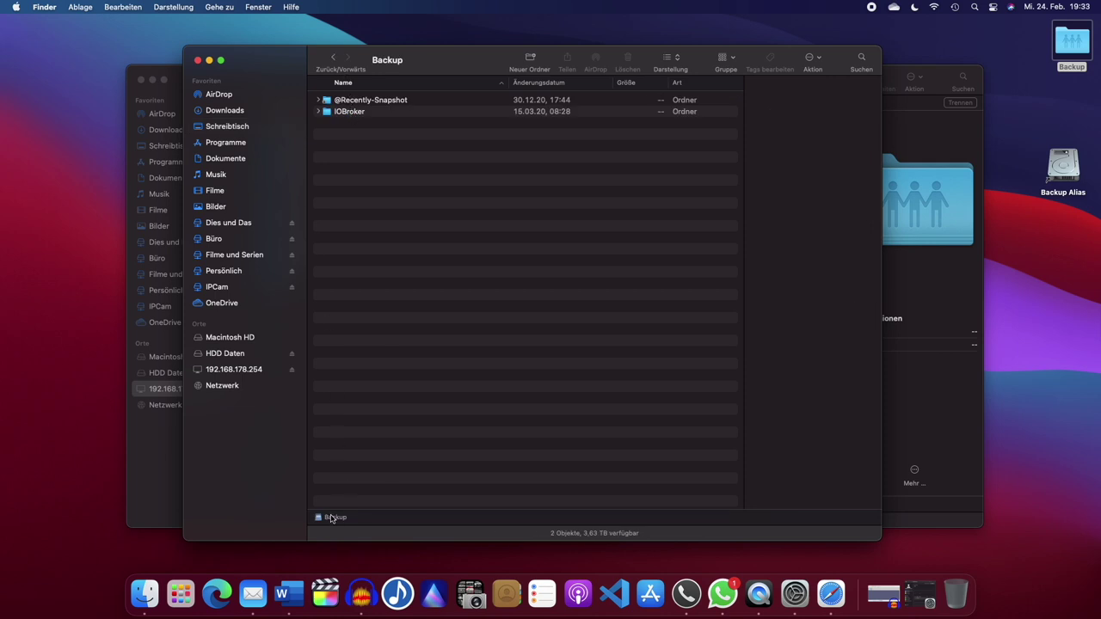
pyautogui.click(333, 57)
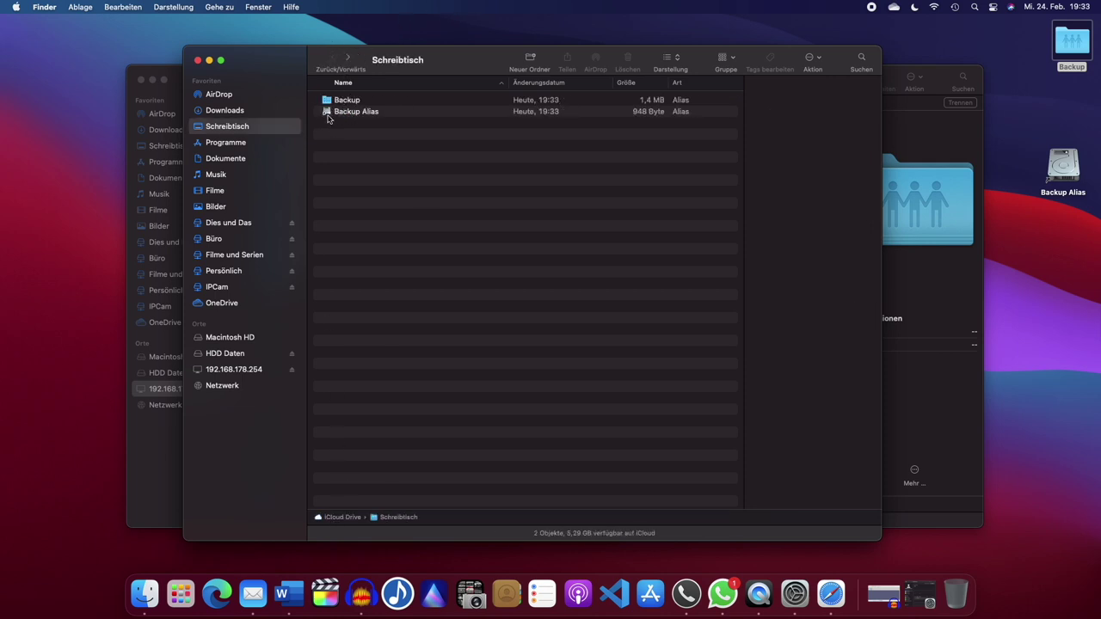
pyautogui.moveTo(327, 118); pyautogui.dragTo(257, 183)
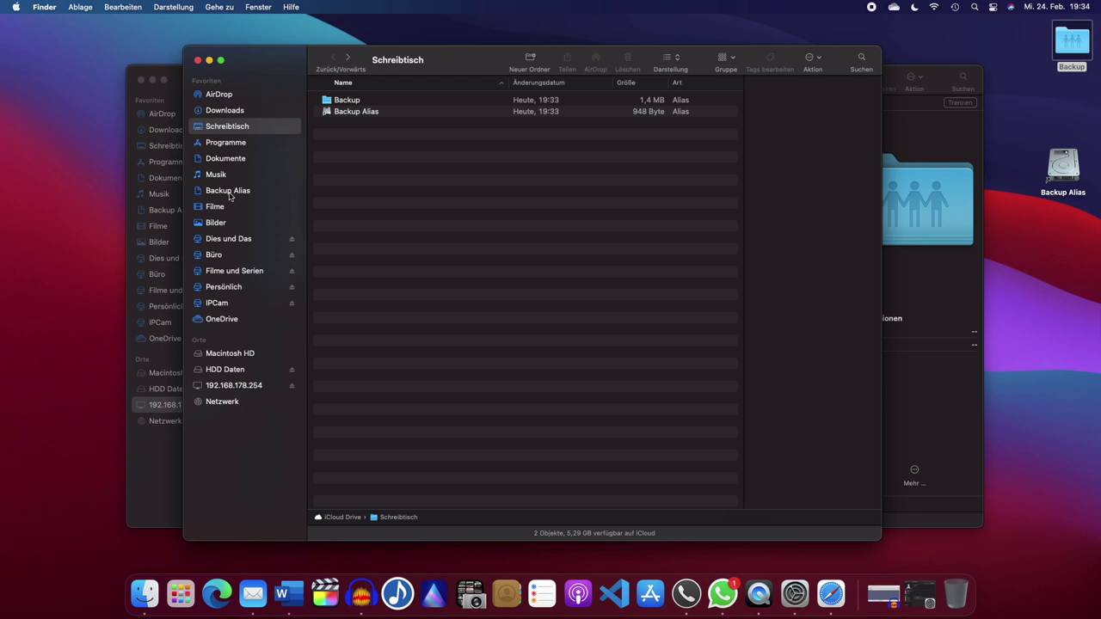
# Step: Rename Backup Alias in the Schreibtisch folder as Backupeddd
pyautogui.moveTo(347, 101)
pyautogui.mouseDown()
pyautogui.moveTo(354, 108)
pyautogui.moveTo(268, 152)
pyautogui.moveTo(230, 242)
pyautogui.moveTo(356, 96)
pyautogui.moveTo(360, 108)
pyautogui.mouseUp()
pyautogui.click(356, 113)
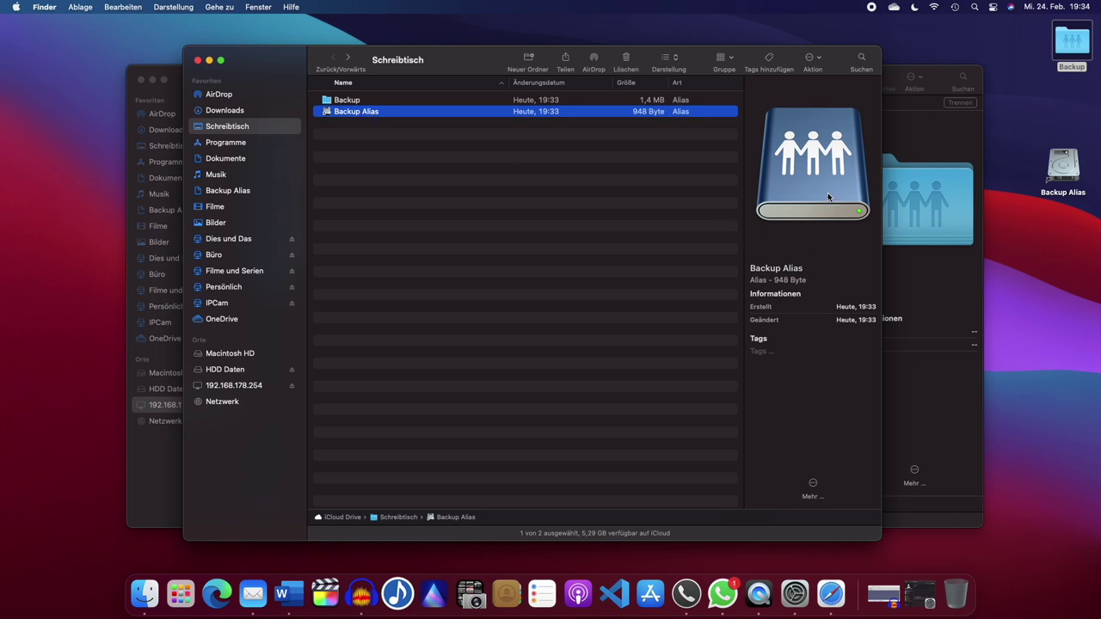
pyautogui.moveTo(365, 112); pyautogui.dragTo(361, 178)
pyautogui.click(360, 112)
pyautogui.write('Backupeddd')
pyautogui.press('Return')
# Step: Move the Backup and Backupeddd aliases from the desktop into the Downloads folder
pyautogui.moveTo(1061, 50); pyautogui.dragTo(1061, 52)
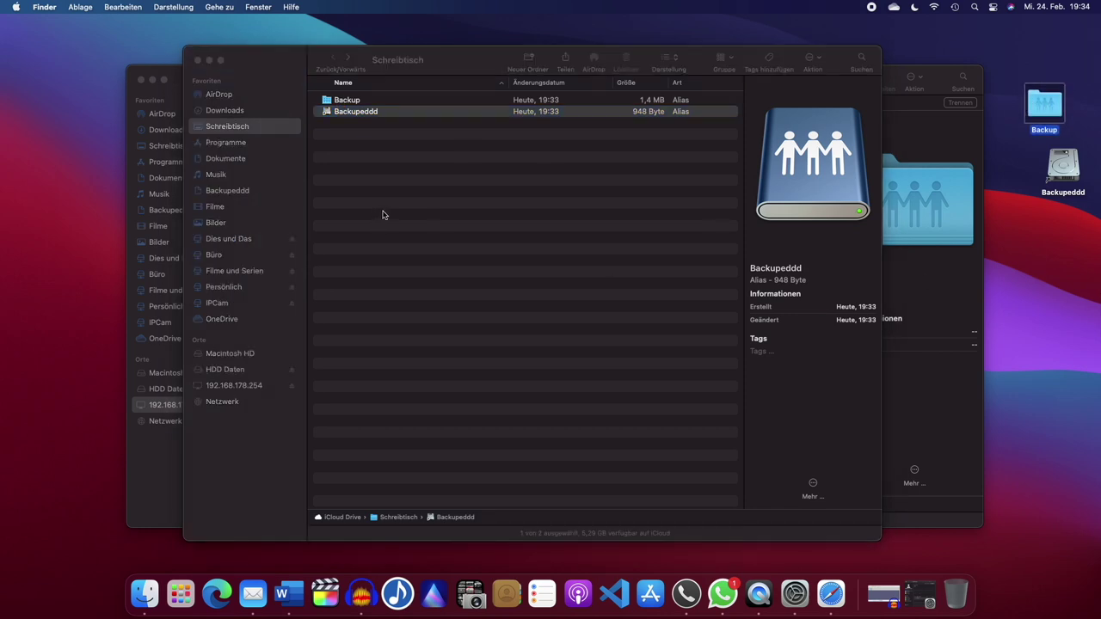
pyautogui.click(342, 111)
pyautogui.moveTo(342, 111)
pyautogui.mouseDown()
pyautogui.moveTo(246, 113)
pyautogui.moveTo(344, 105)
pyautogui.moveTo(351, 119)
pyautogui.mouseUp()
pyautogui.click(562, 248)
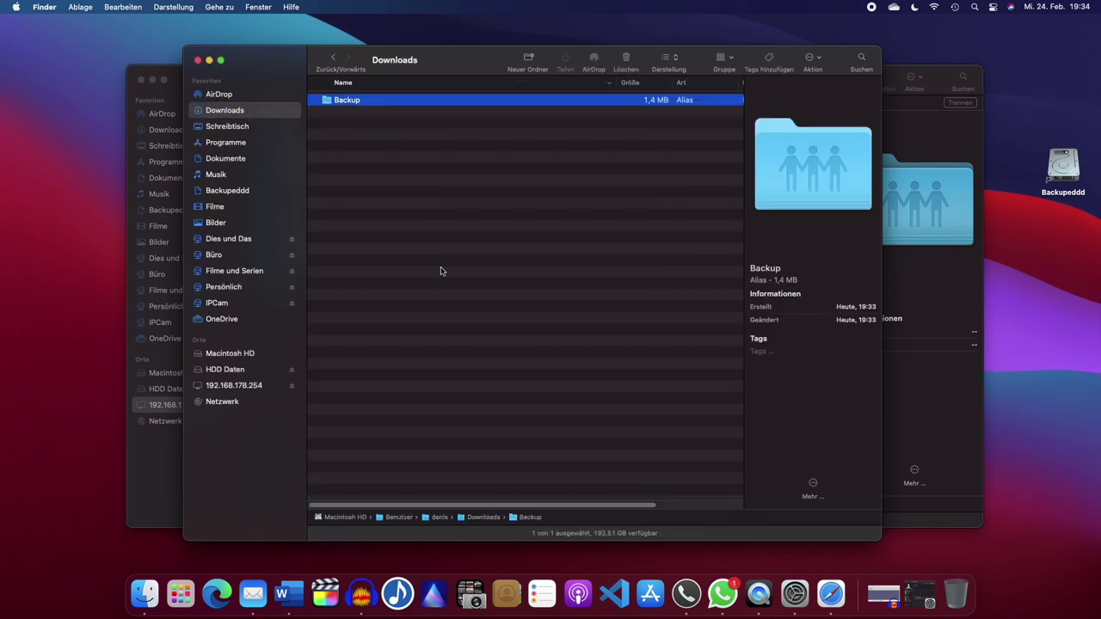
pyautogui.moveTo(1061, 177); pyautogui.dragTo(563, 176)
pyautogui.click(597, 247)
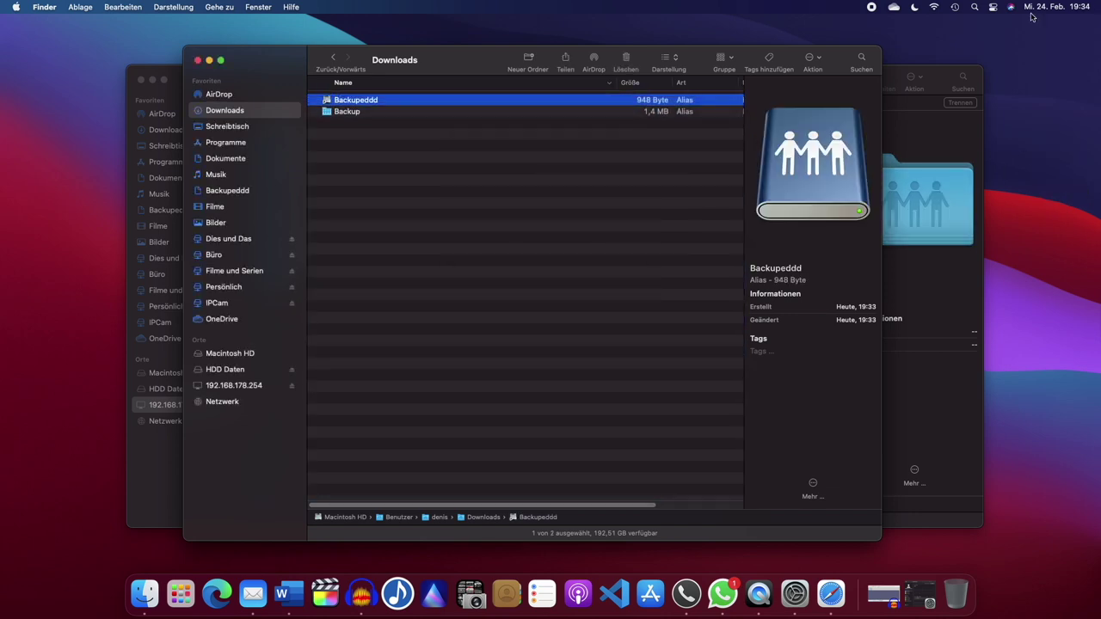
# Step: Check the Schreibtisch and Downloads folders, move both aliases from Downloads to the trash, and empty it
pyautogui.click(227, 126)
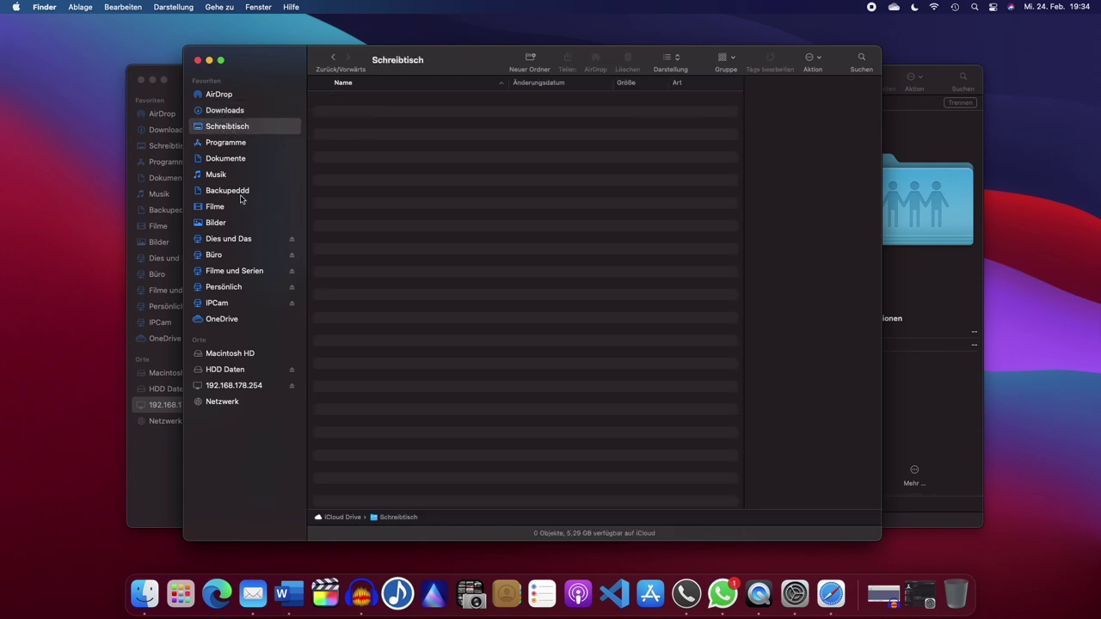
pyautogui.click(238, 113)
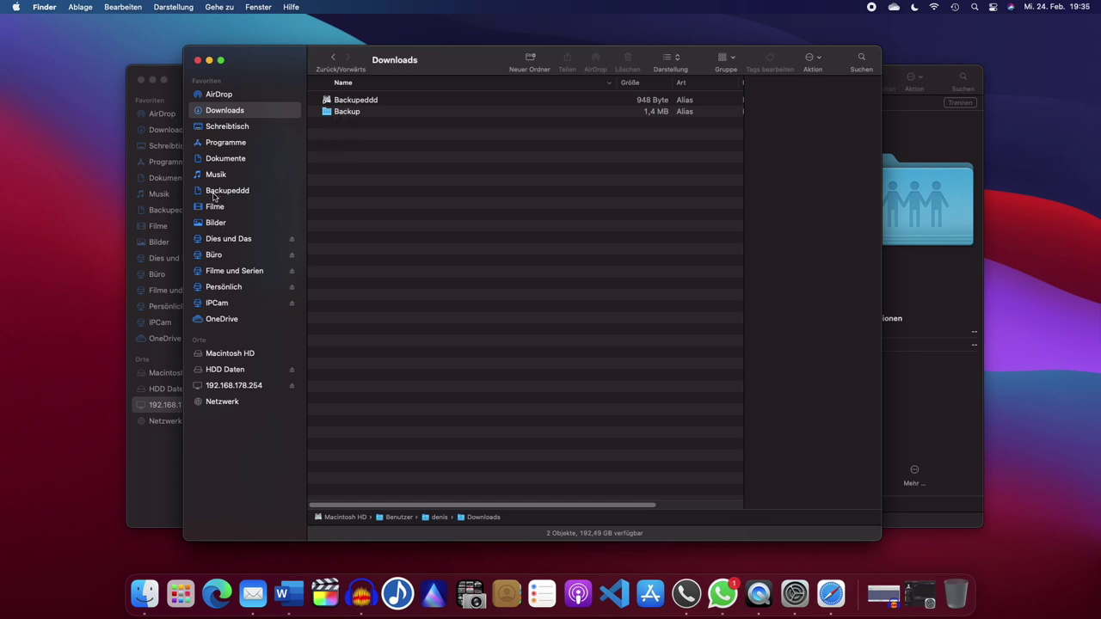
pyautogui.moveTo(376, 157); pyautogui.dragTo(964, 589)
pyautogui.rightClick(964, 589)
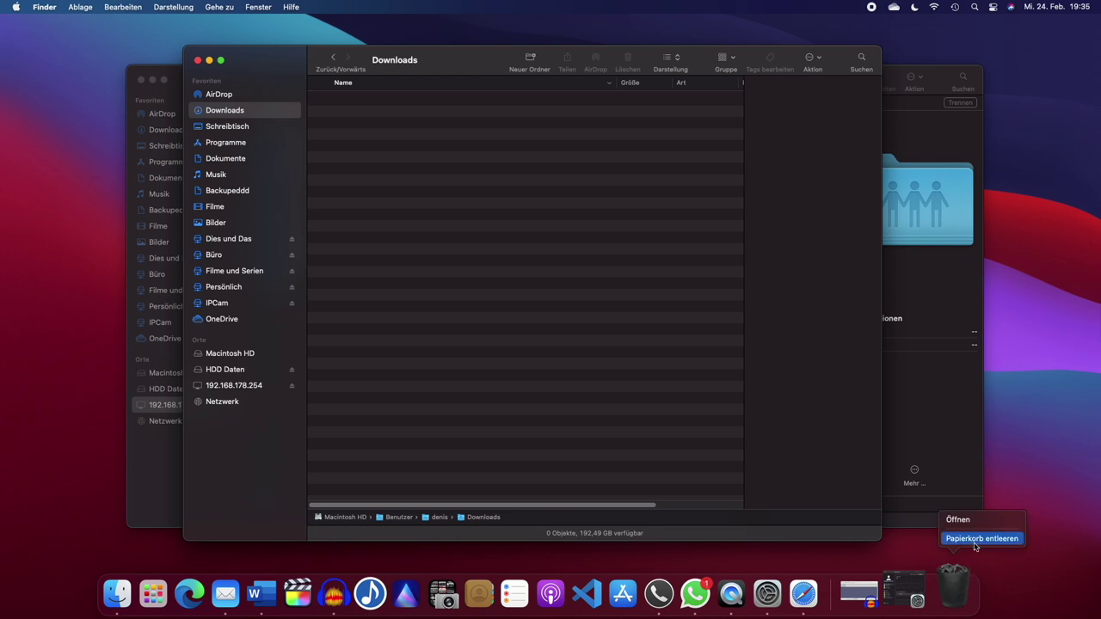
pyautogui.click(980, 537)
pyautogui.click(560, 227)
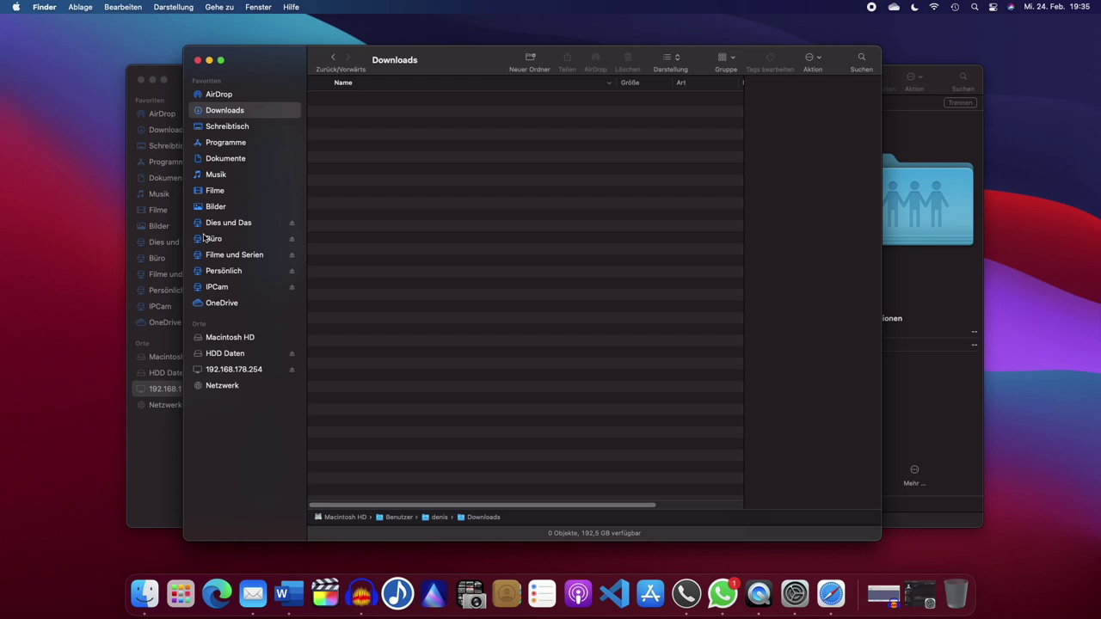
# Step: Open the Backup folder on the 192.168.178.254 server and add it to the Finder favourites between Bilder and Dies und Das
pyautogui.click(241, 370)
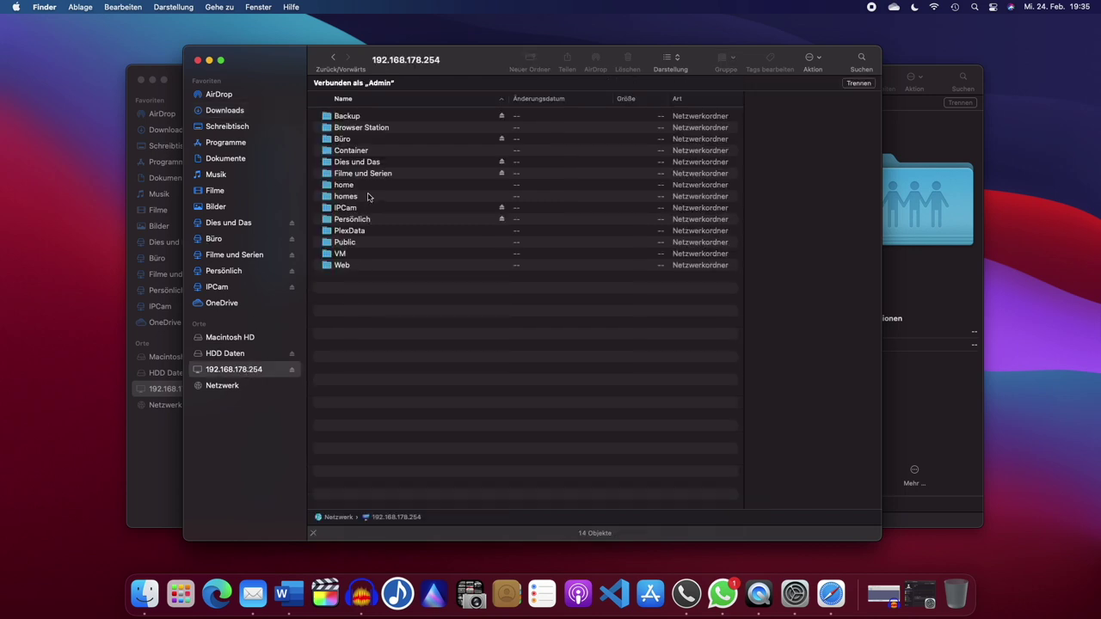
pyautogui.doubleClick(348, 117)
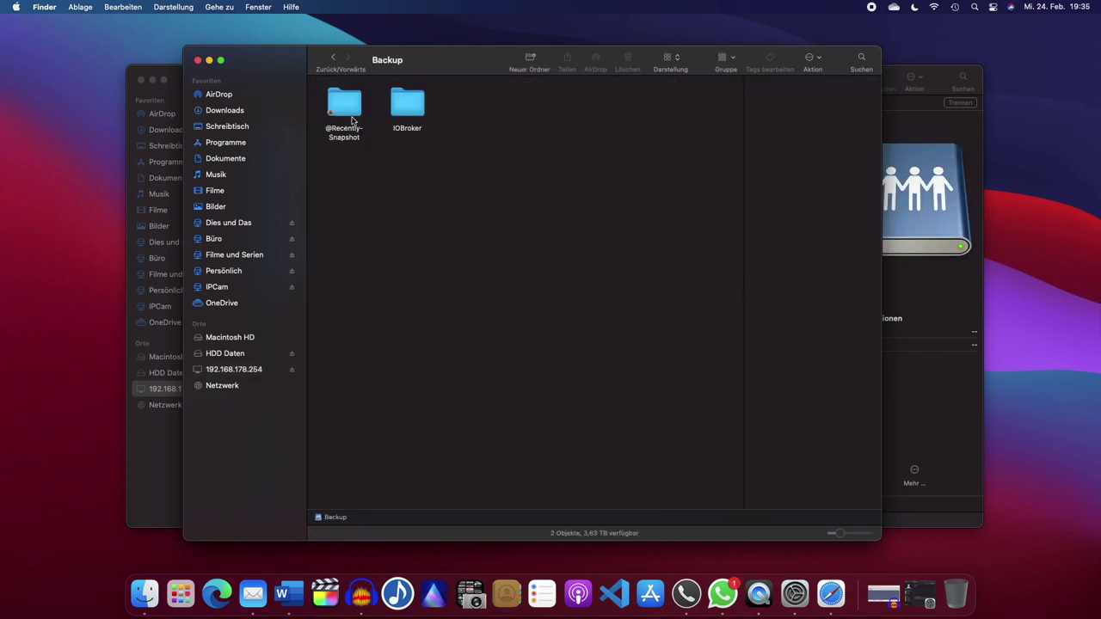
pyautogui.click(227, 368)
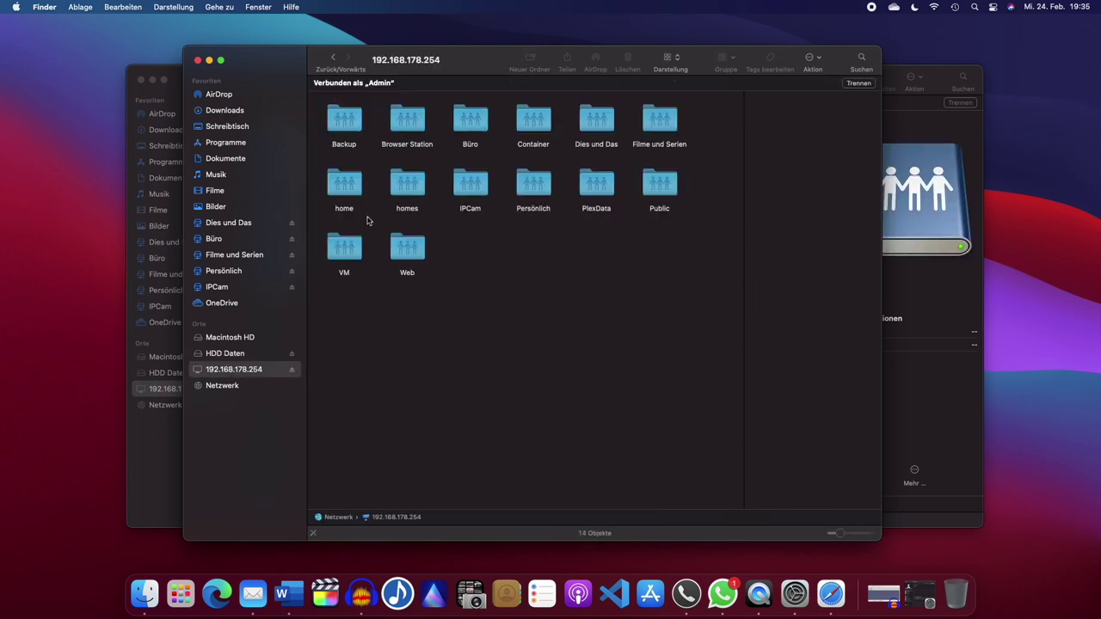
pyautogui.doubleClick(344, 120)
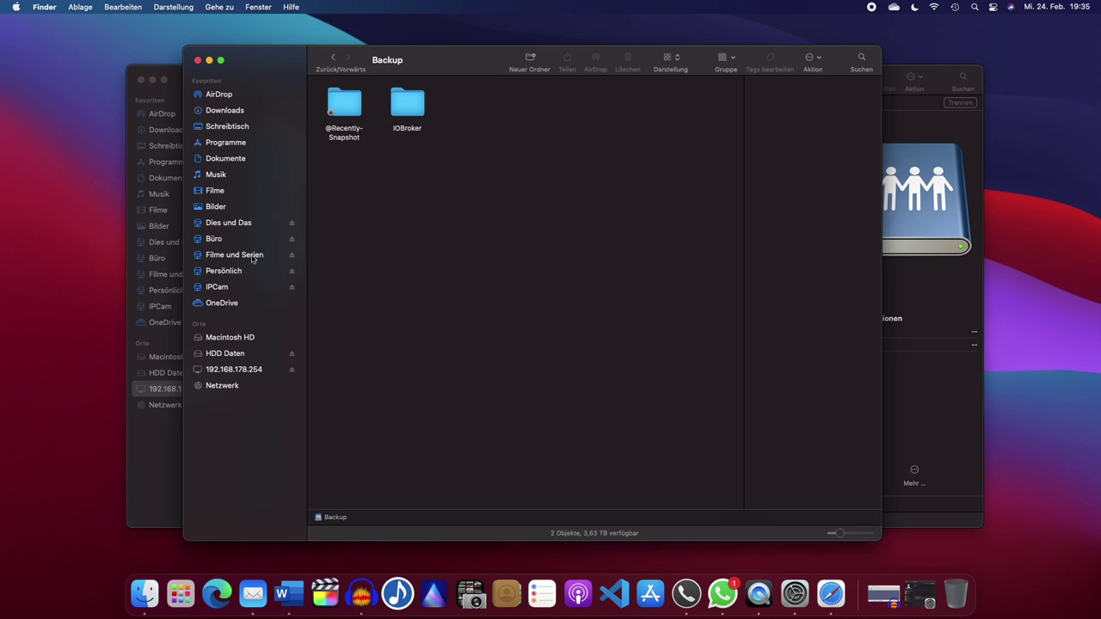
pyautogui.moveTo(371, 63)
pyautogui.moveTo(377, 62); pyautogui.dragTo(258, 214)
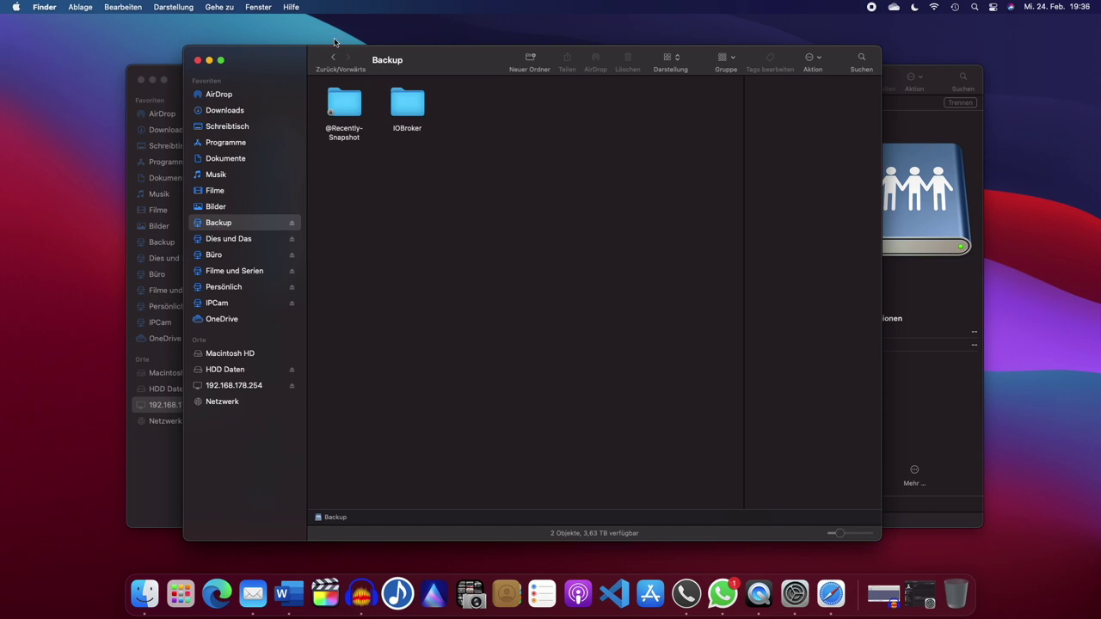
# Step: Remove Backup from the Finder favourites and close both Finder windows
pyautogui.rightClick(207, 225)
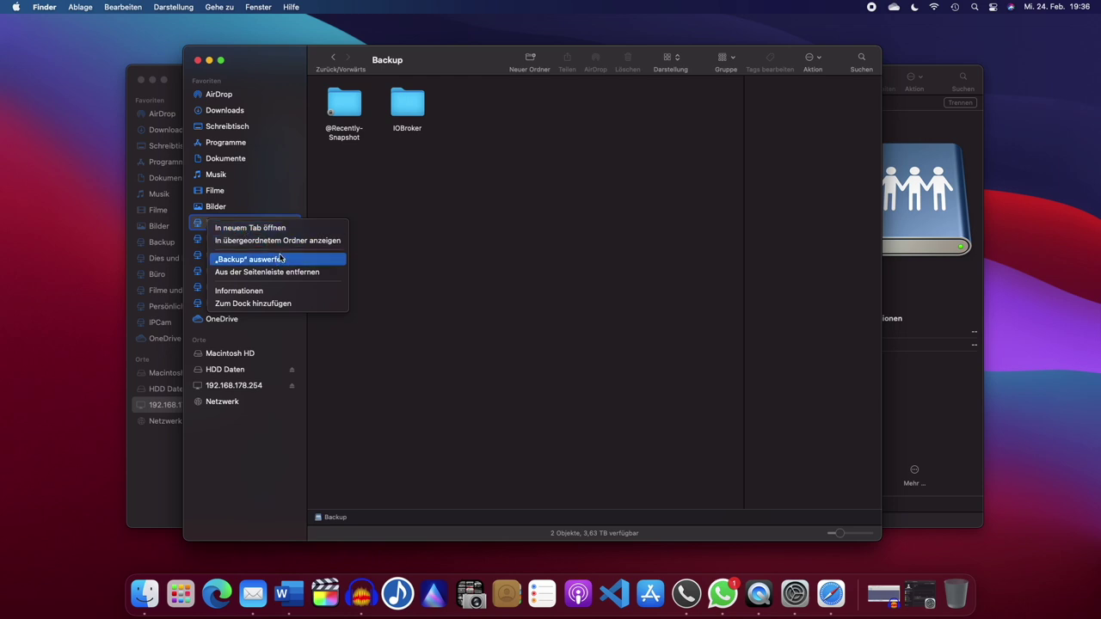
pyautogui.click(248, 272)
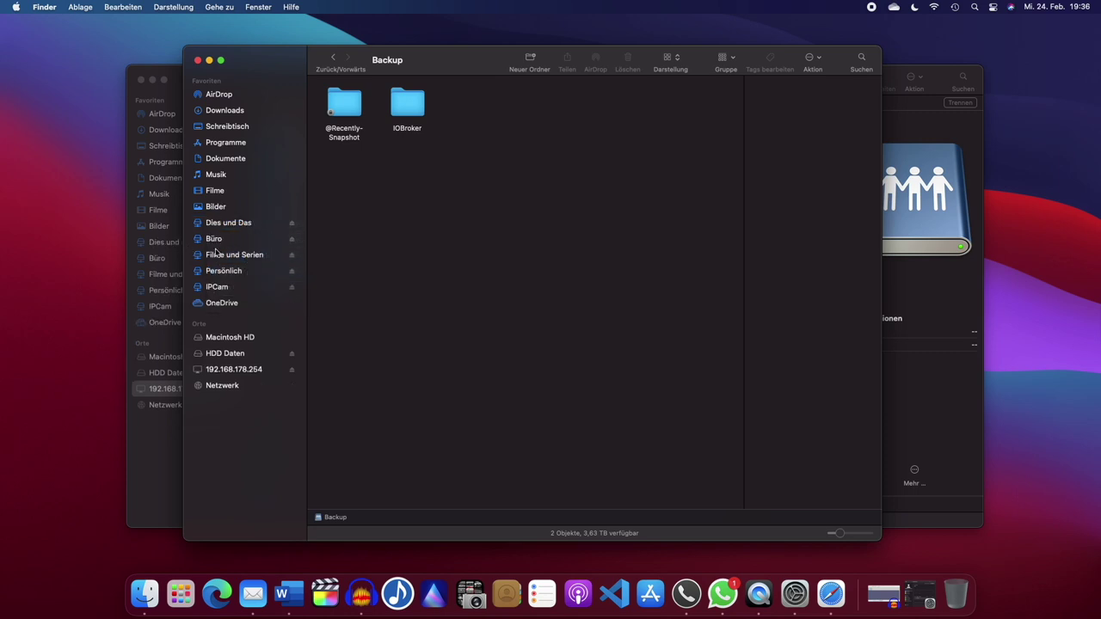
pyautogui.click(197, 60)
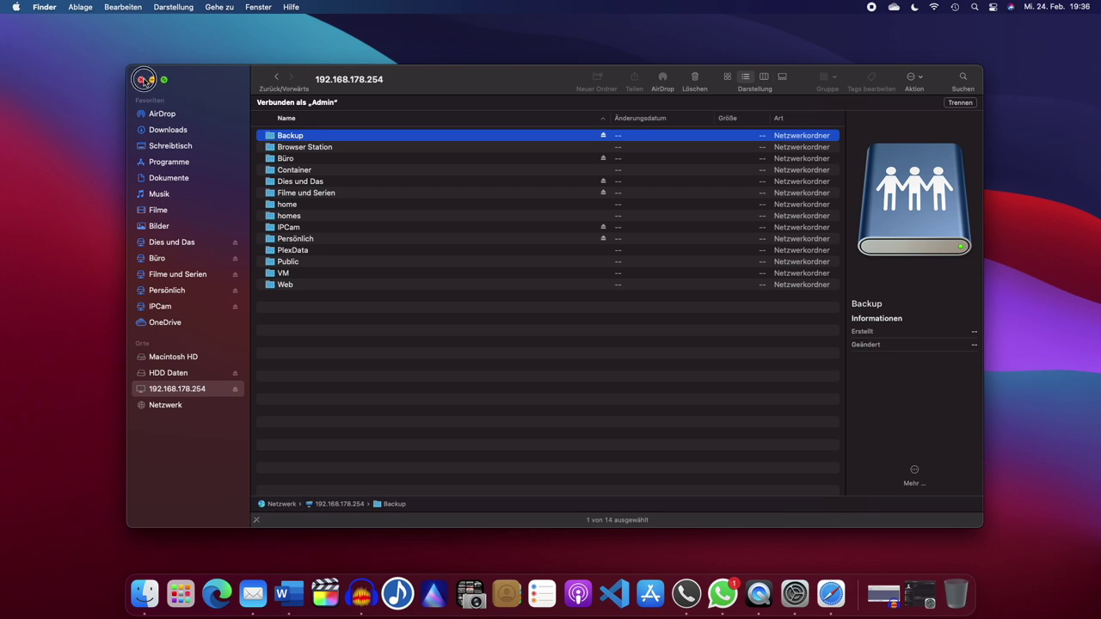
pyautogui.click(142, 79)
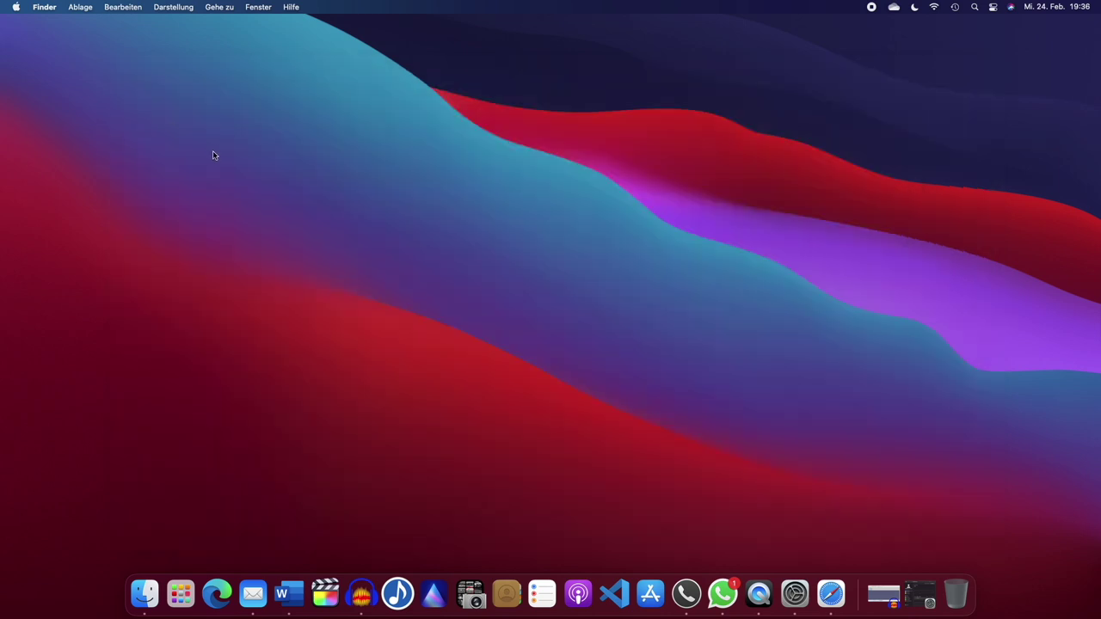
# Step: Open a new Finder window and view the Büro and Dies und Das shares and the 192.168.178.254 server's folders
pyautogui.rightClick(155, 588)
pyautogui.click(156, 590)
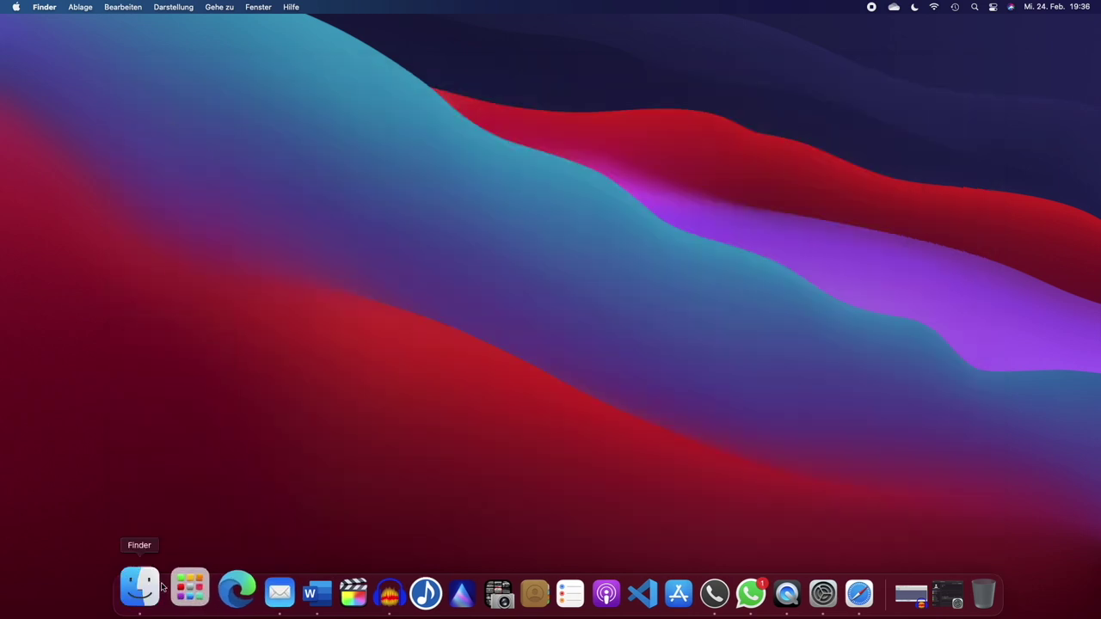
pyautogui.click(143, 588)
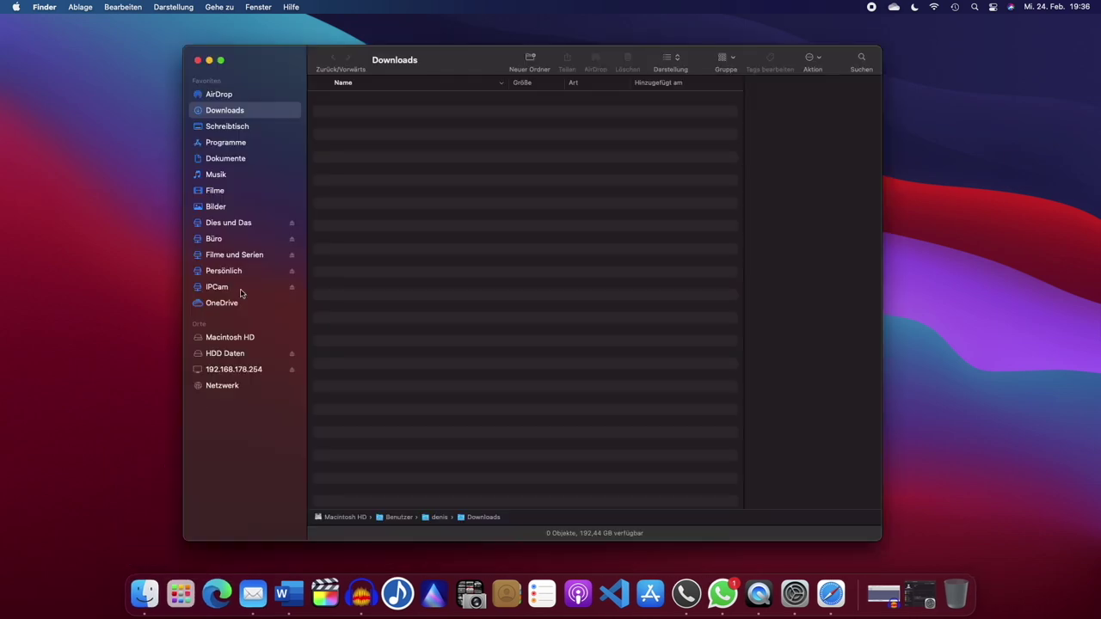
pyautogui.click(213, 239)
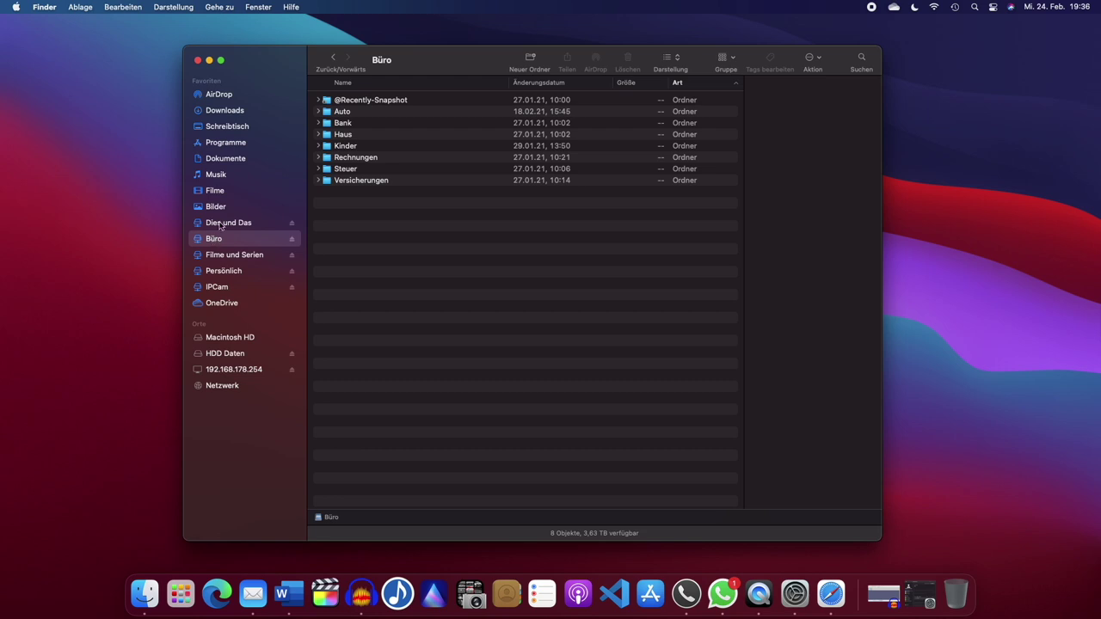
pyautogui.click(222, 224)
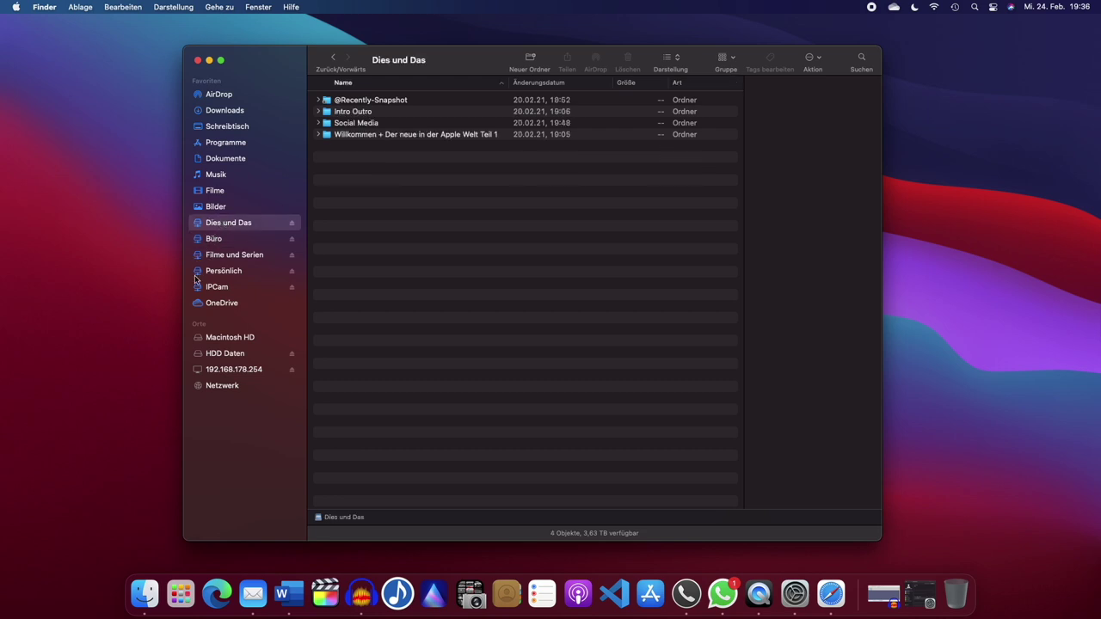
pyautogui.click(239, 370)
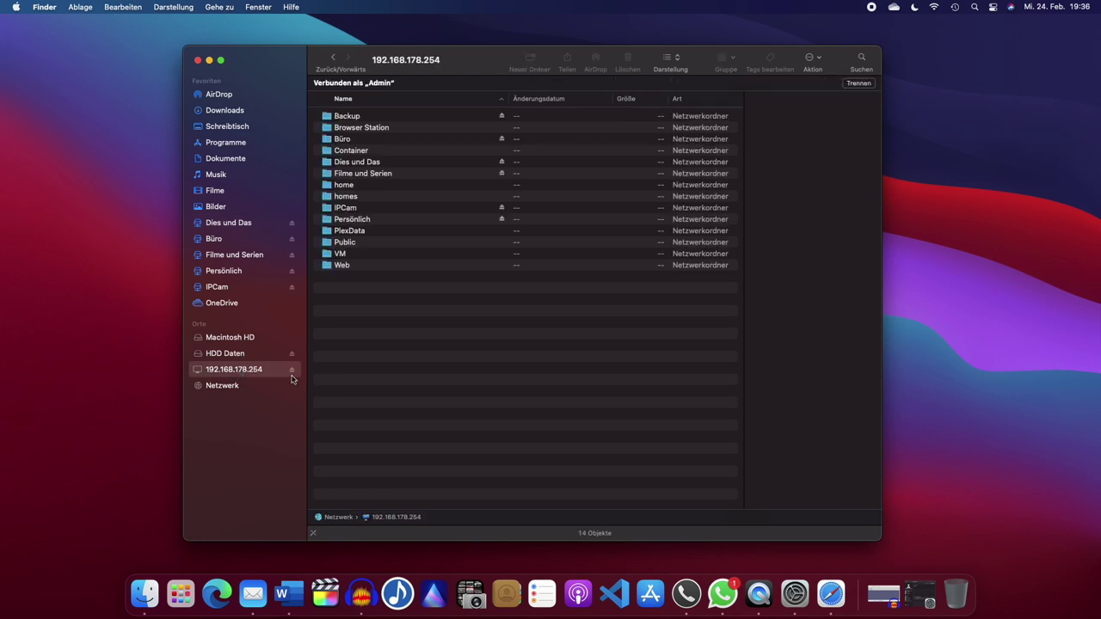
# Step: Open the server's Backup folder, show the folder icon beside its window title, and replace the window with a new Finder window
pyautogui.doubleClick(348, 118)
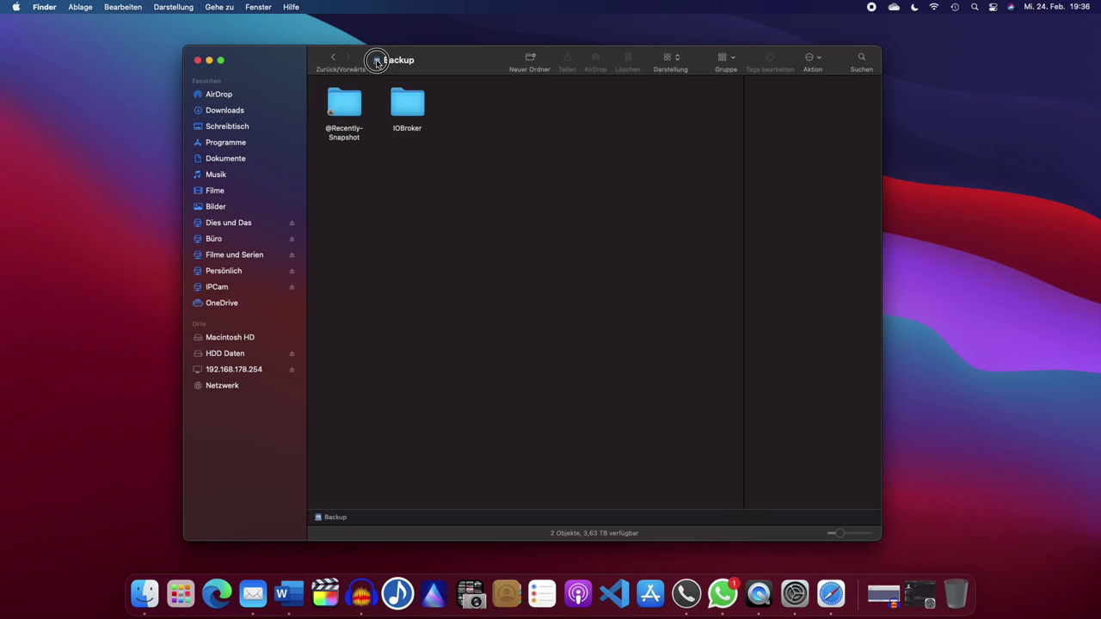
pyautogui.moveTo(399, 64); pyautogui.dragTo(456, 95)
pyautogui.click(389, 57)
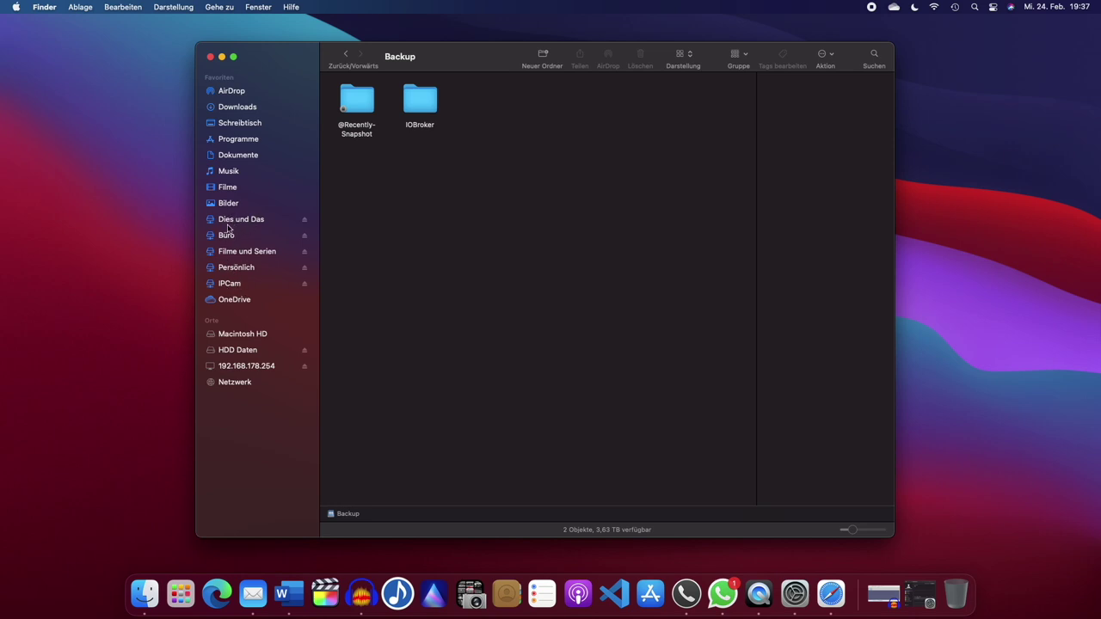
pyautogui.click(210, 56)
pyautogui.click(144, 594)
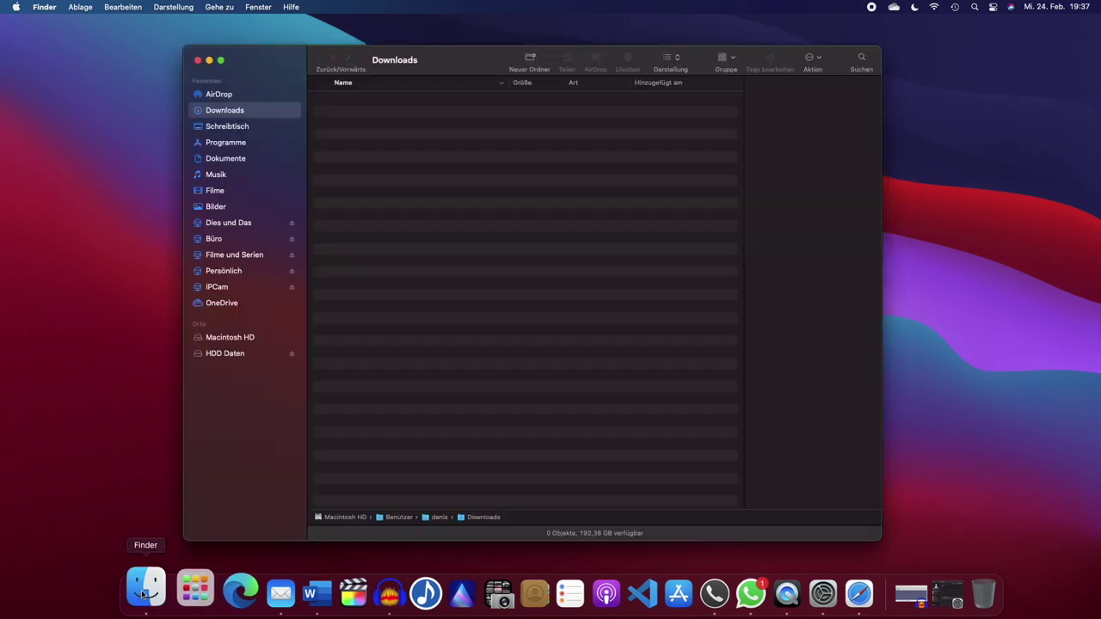
# Step: View the Dies und Das, Filme und Serien, Persönlich and OneDrive locations in Finder and close the window
pyautogui.click(228, 223)
pyautogui.click(231, 254)
pyautogui.click(224, 271)
pyautogui.click(219, 302)
pyautogui.click(224, 271)
pyautogui.click(232, 254)
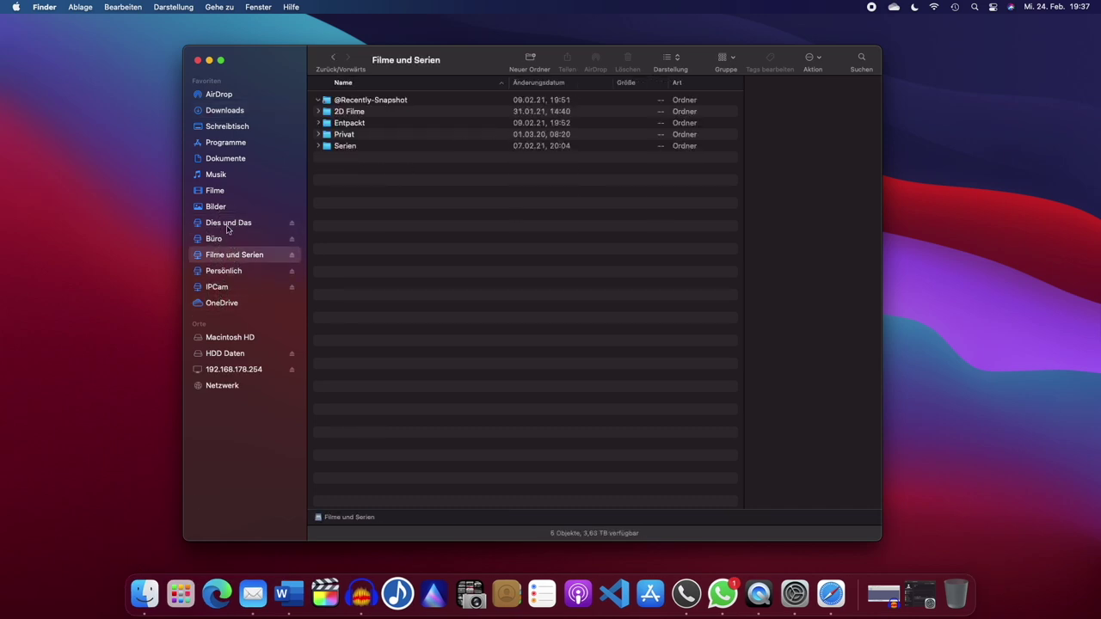
pyautogui.click(228, 223)
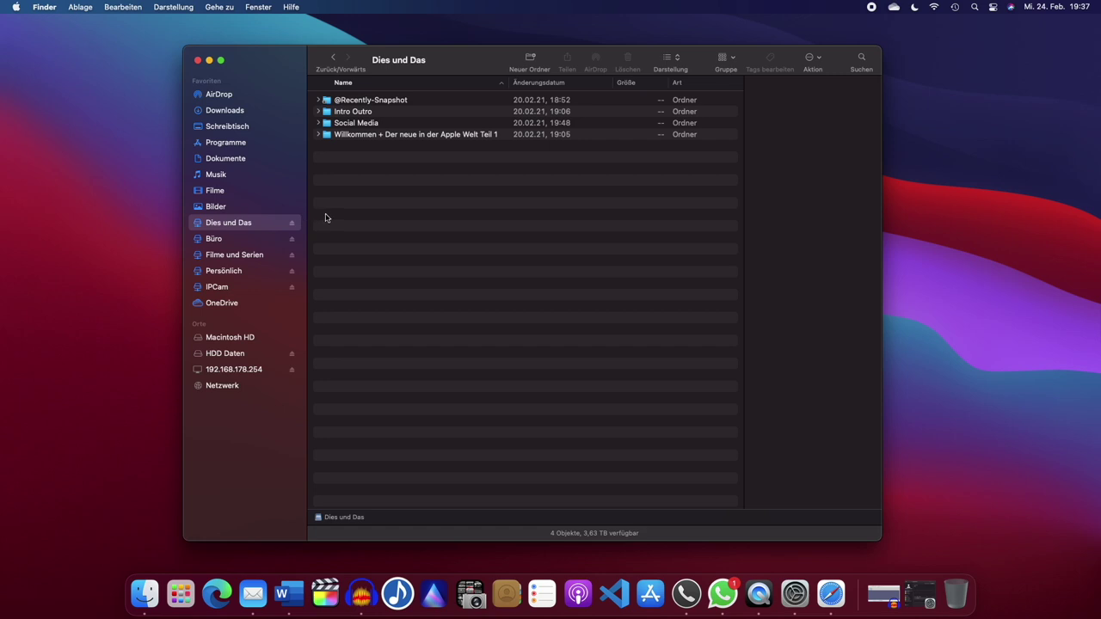
pyautogui.press('super+w')
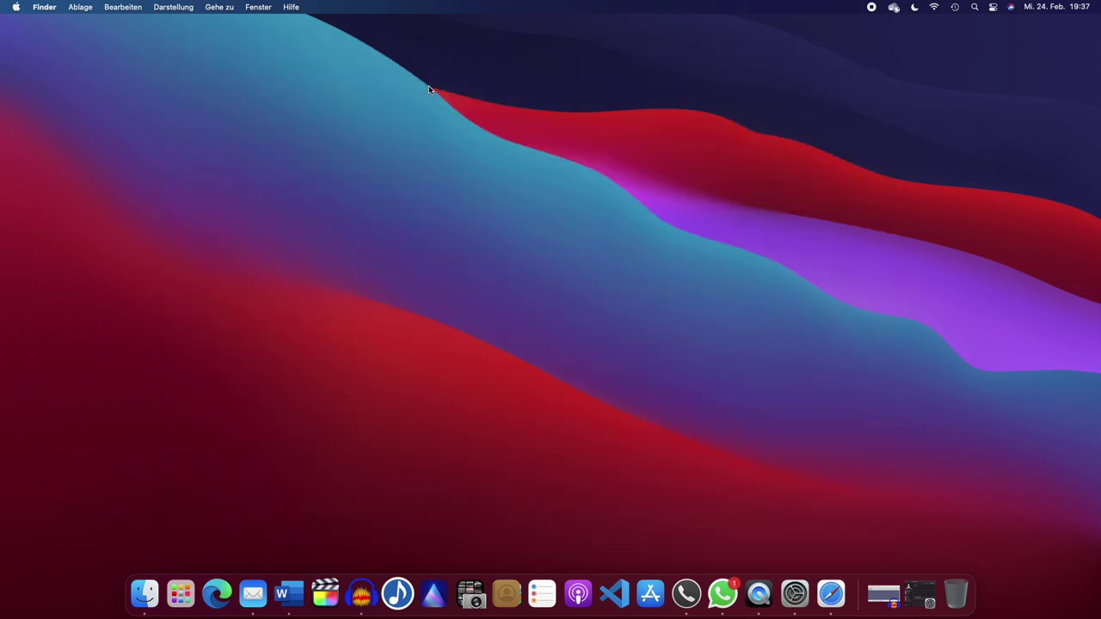
# Step: View the storage information for the Mac's internal and external drives in Über diesen Mac and close the window
pyautogui.click(16, 8)
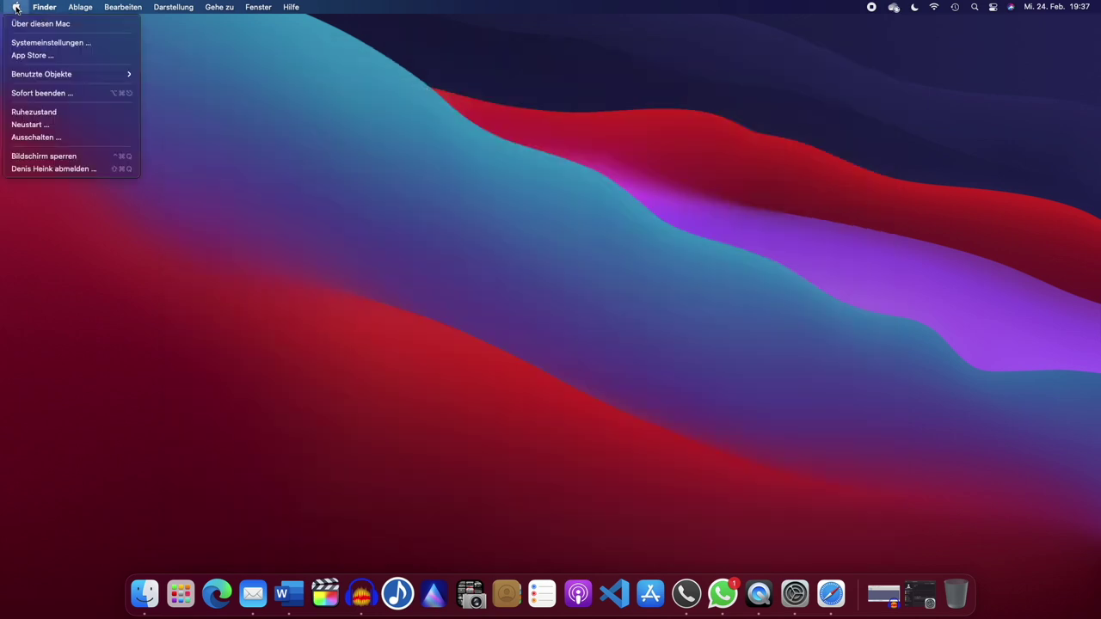
pyautogui.click(84, 30)
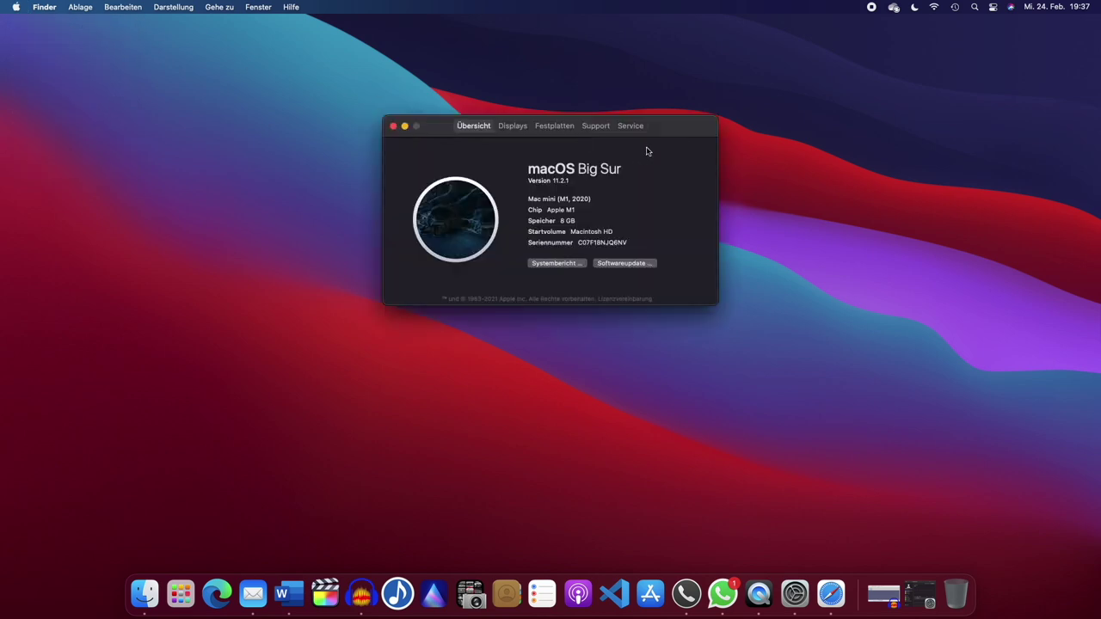
pyautogui.click(560, 128)
pyautogui.moveTo(446, 174)
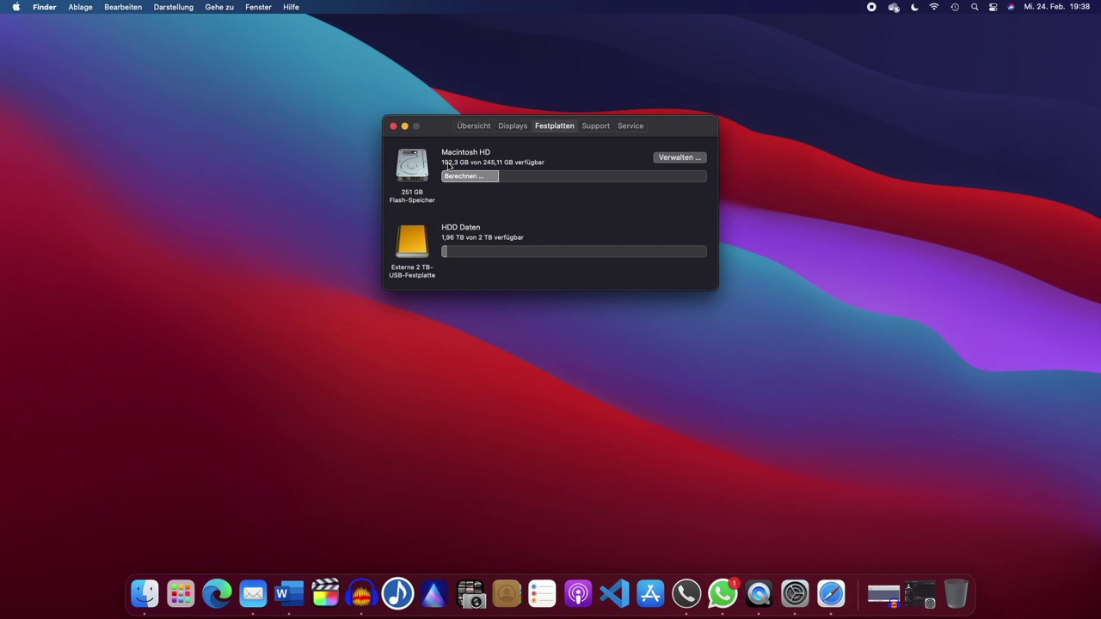
pyautogui.click(393, 126)
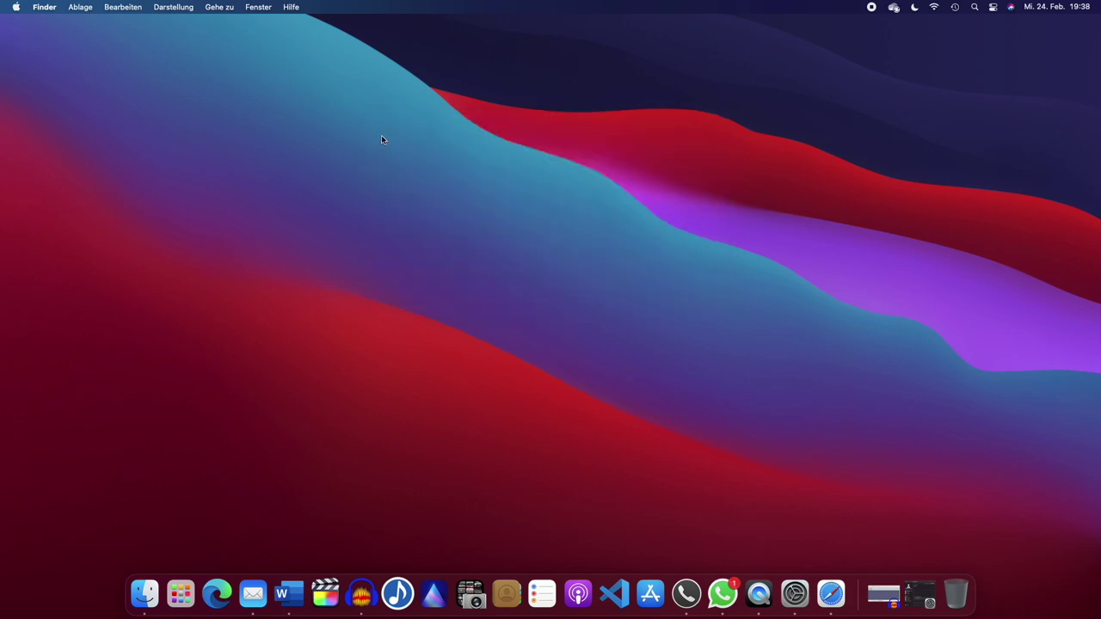
# Step: Open Audacity from the second page of Launchpad and minimise its window
pyautogui.click(190, 587)
pyautogui.hscroll(3, 511, 373)
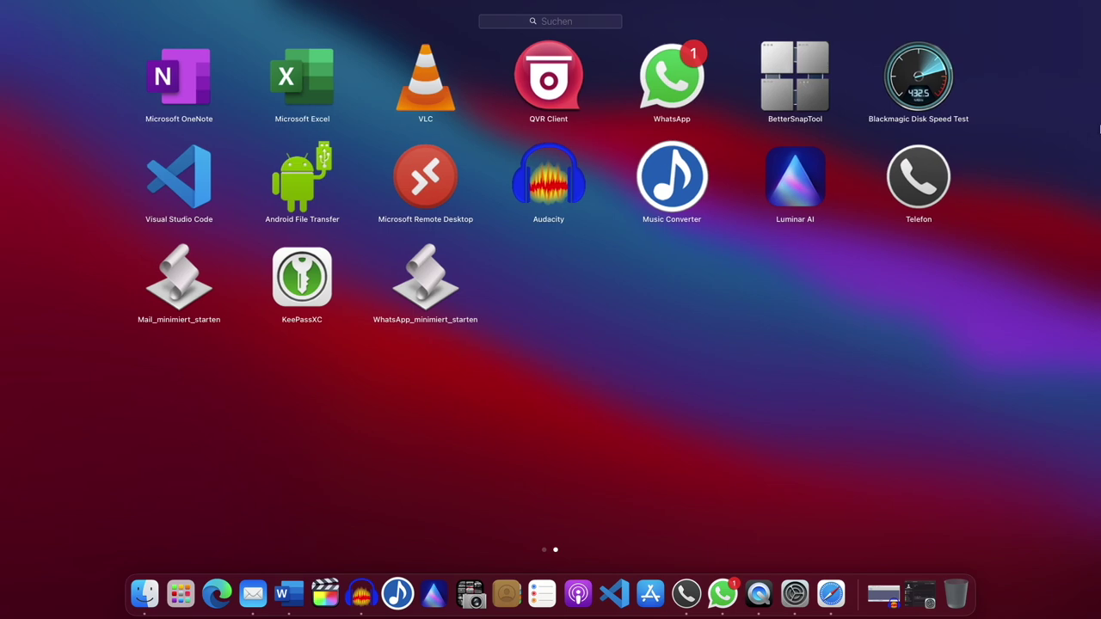
pyautogui.click(557, 176)
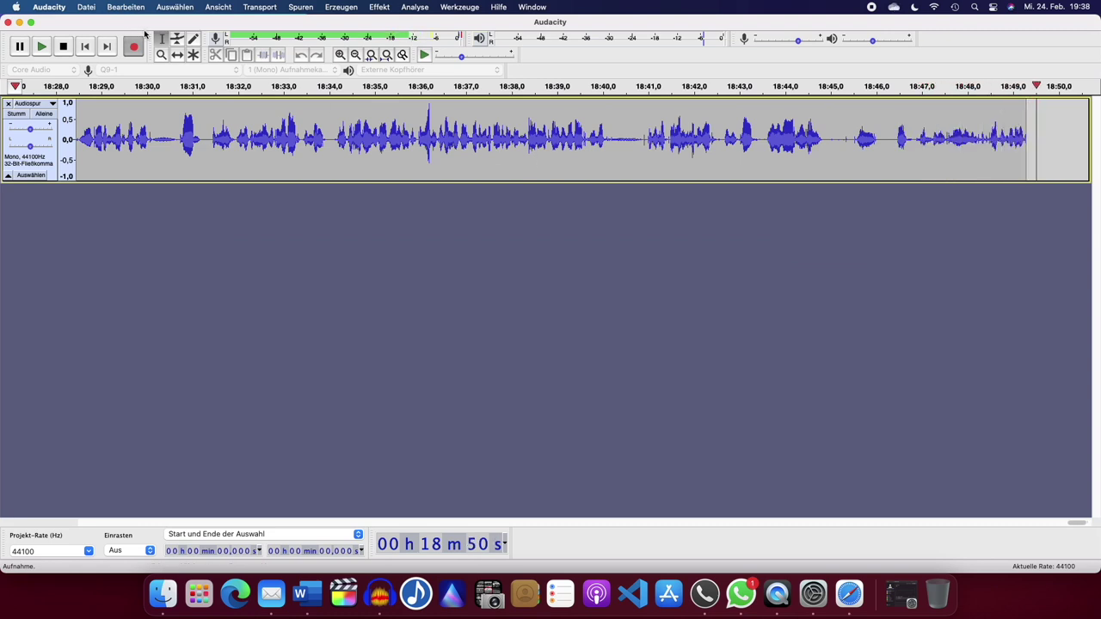
pyautogui.click(19, 22)
# Step: View the first page of apps in Launchpad, leave it, and quit the running System Preferences and Safari apps
pyautogui.click(186, 615)
pyautogui.hscroll(-3, 457, 300)
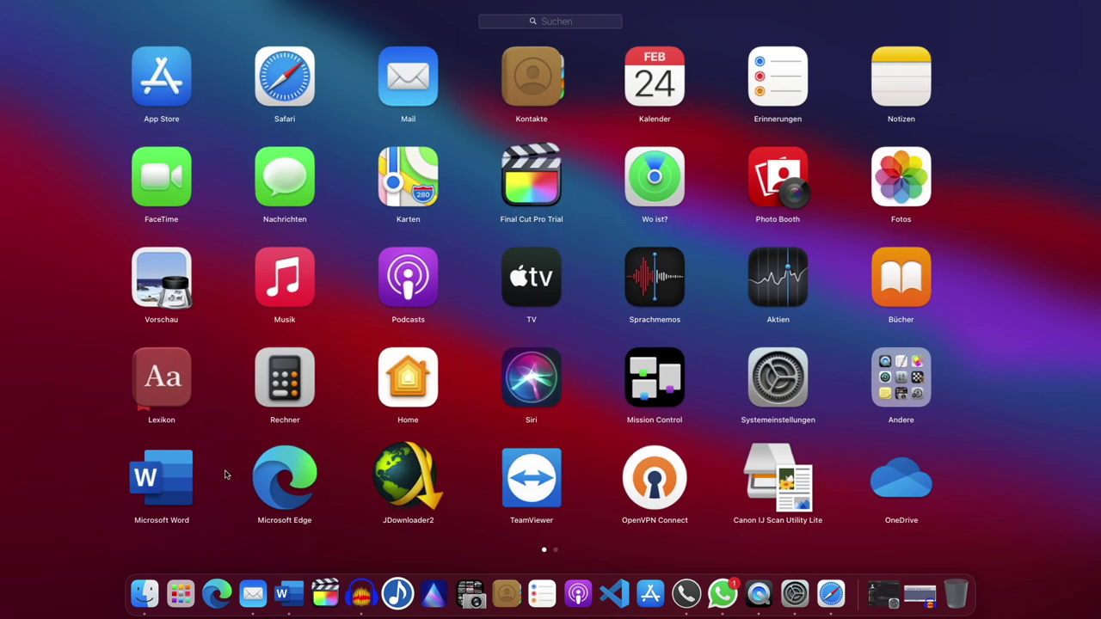
pyautogui.click(181, 592)
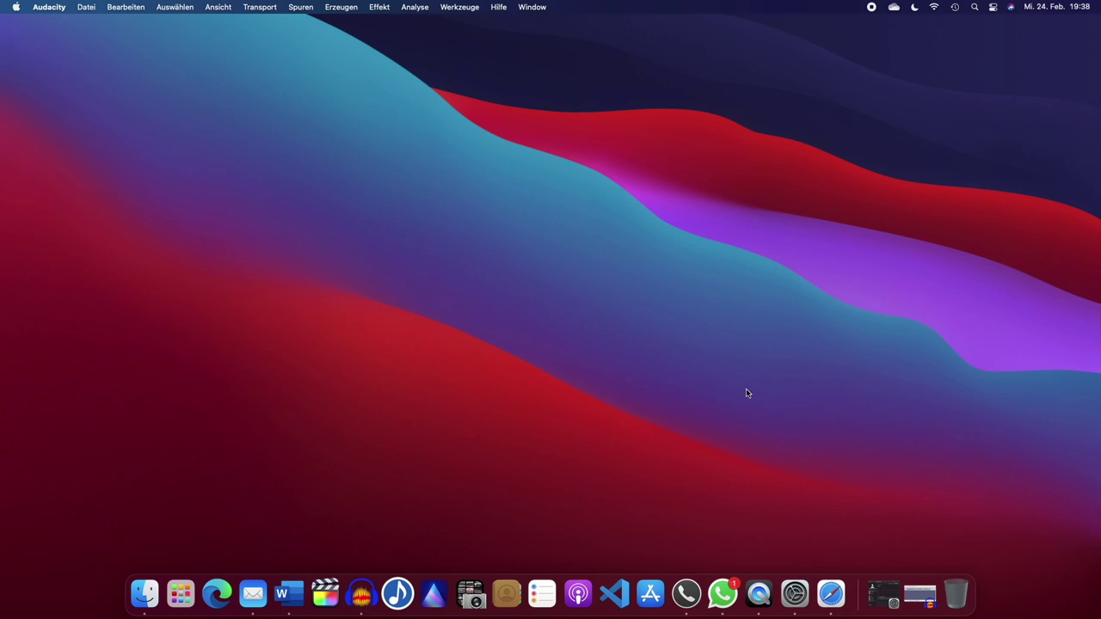
pyautogui.press('super+q')
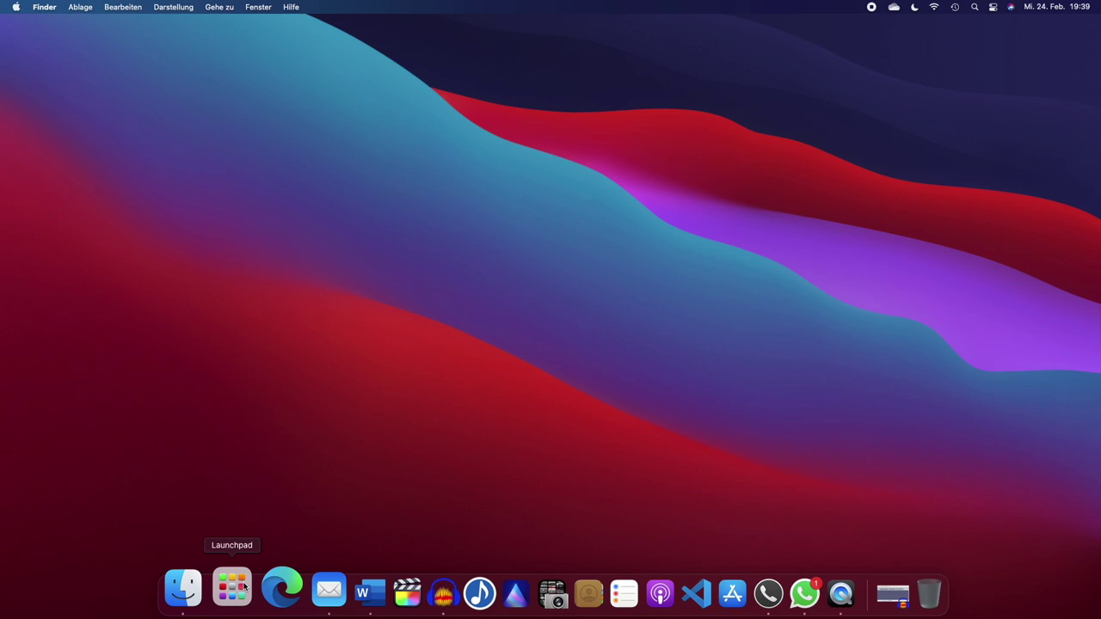
# Step: Check the OneDrive sync status and inspect the Pictures folder within OneDrive in a new Finder window, closing both views
pyautogui.click(894, 11)
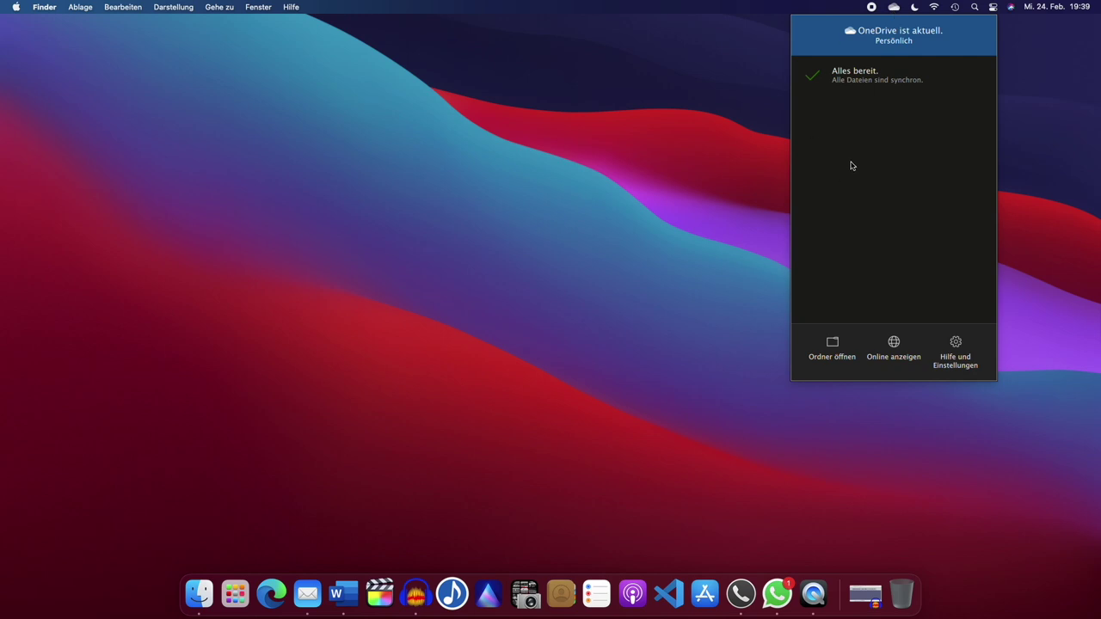
pyautogui.click(403, 287)
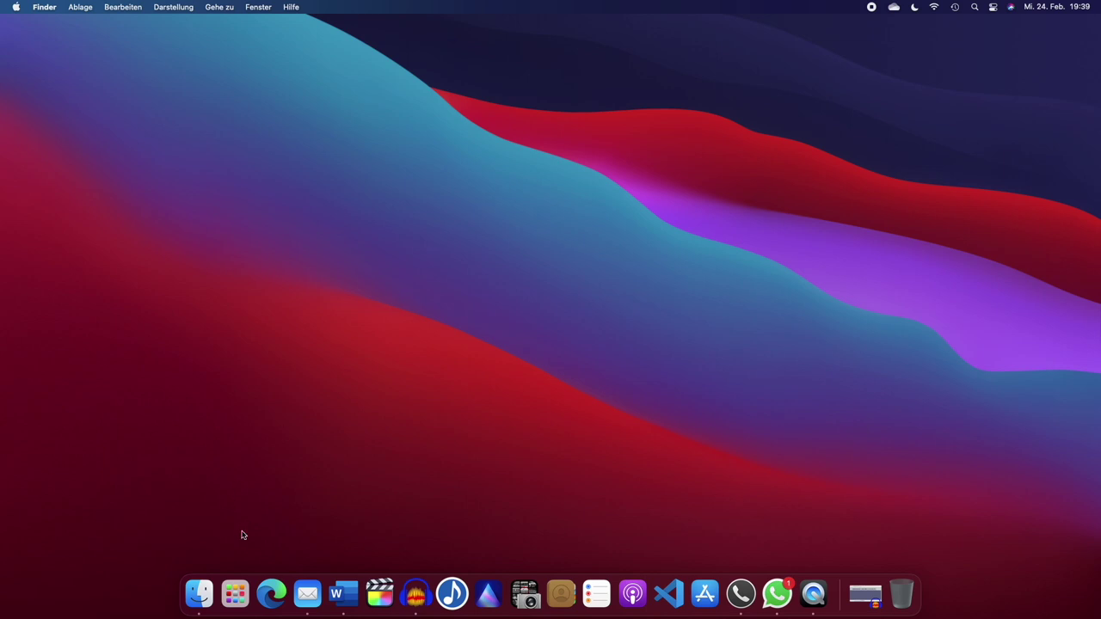
pyautogui.click(199, 589)
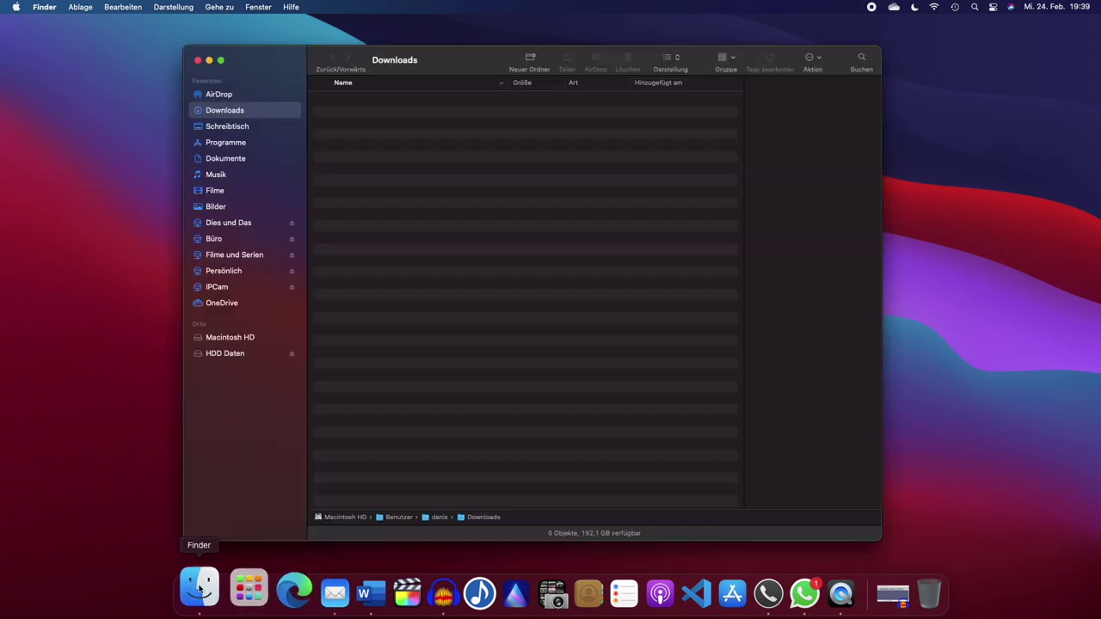
pyautogui.click(231, 308)
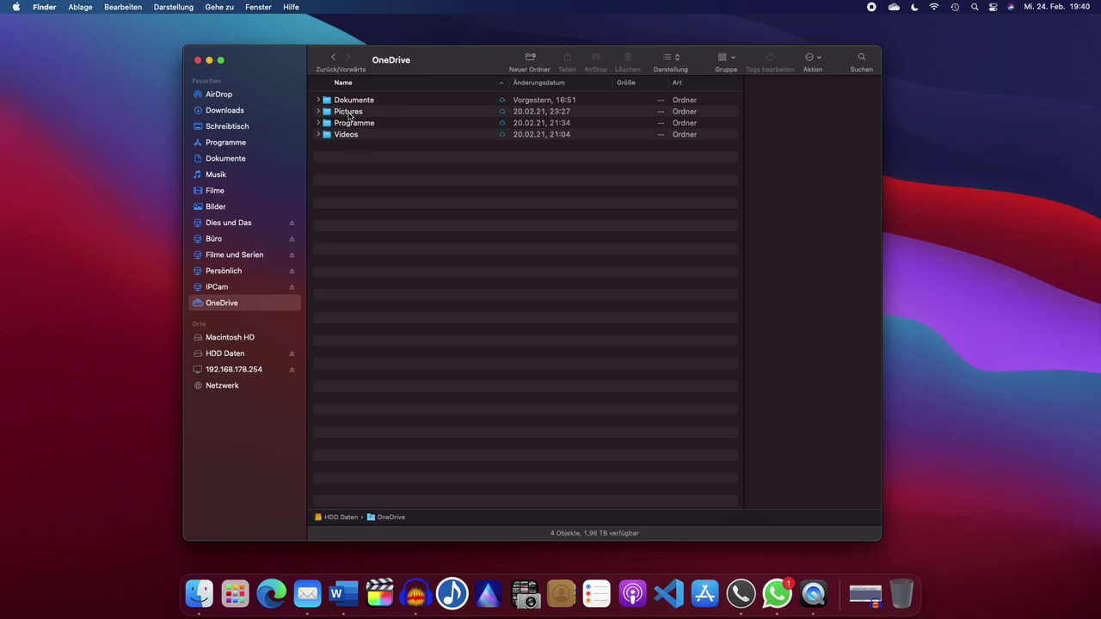
pyautogui.click(348, 113)
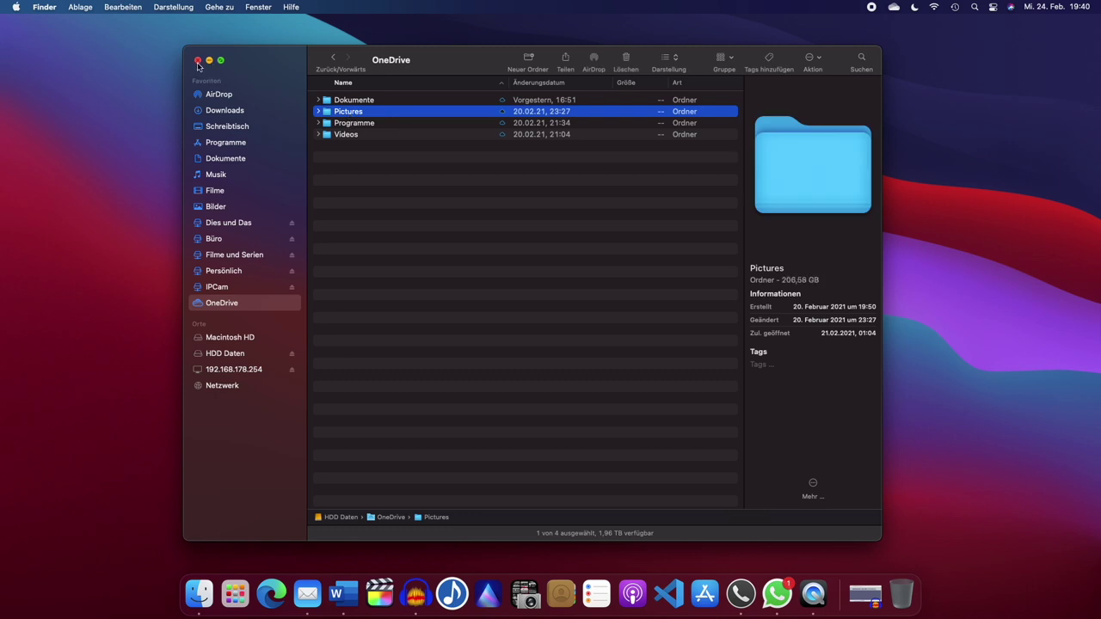
pyautogui.click(198, 60)
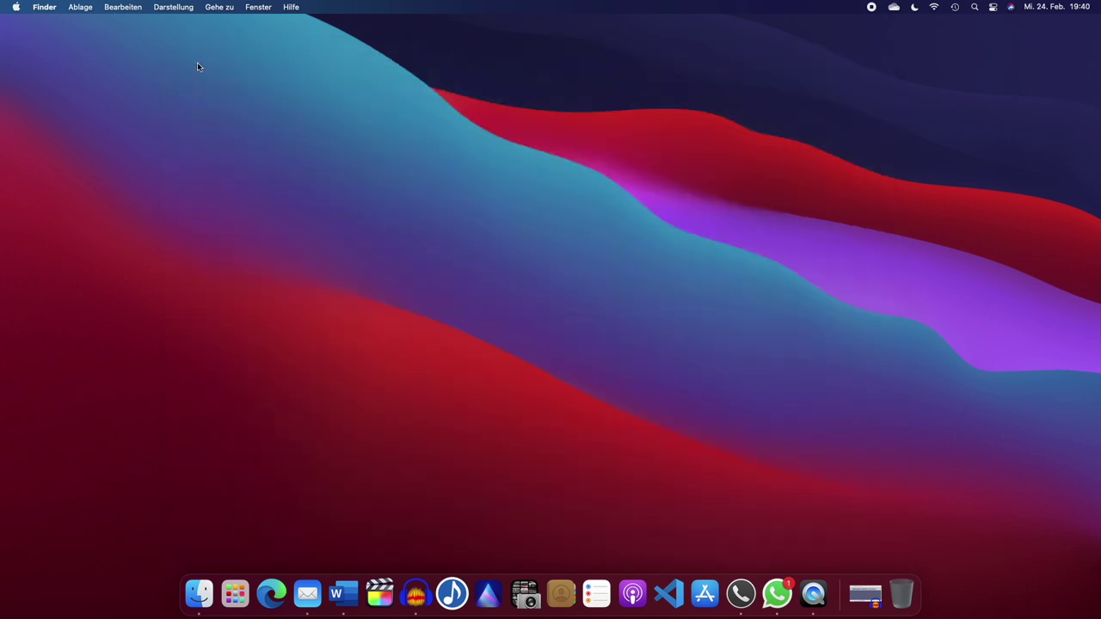
# Step: Find Fotos in Launchpad by searching for "fo", open it, and create a new library named Fotomediathek in the Bilder folder
pyautogui.click(249, 584)
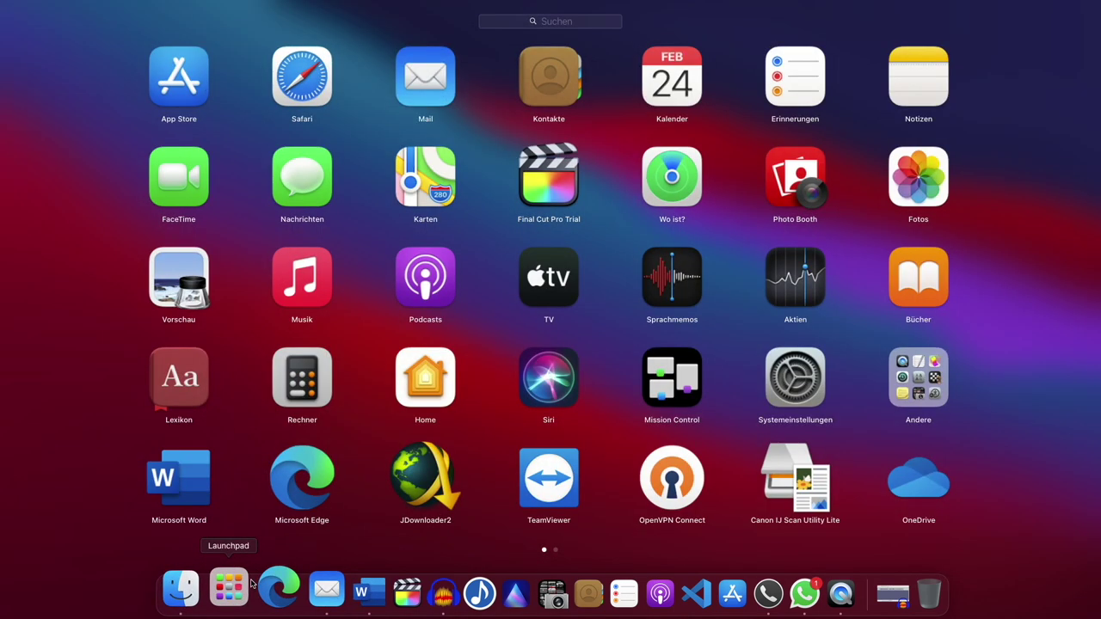
pyautogui.write('fo')
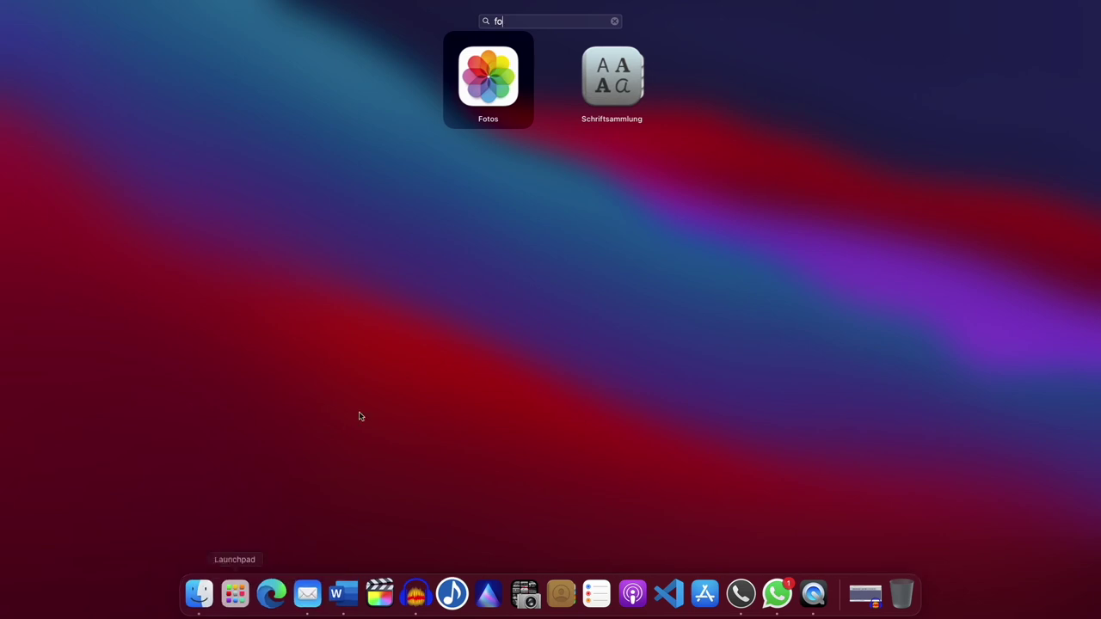
pyautogui.click(510, 78)
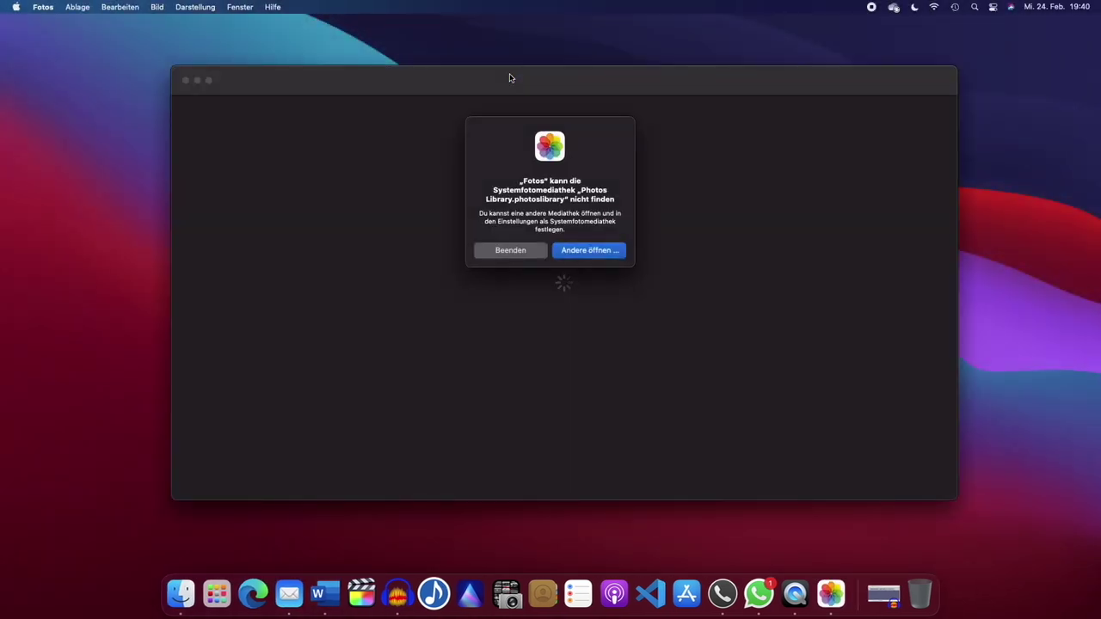
pyautogui.click(577, 251)
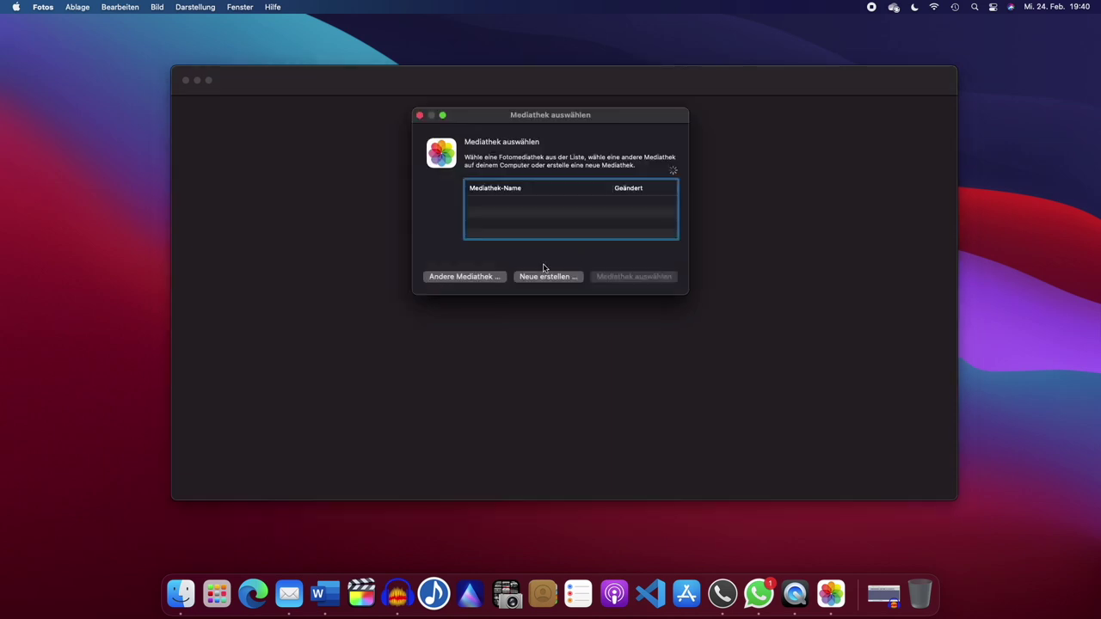
pyautogui.click(542, 280)
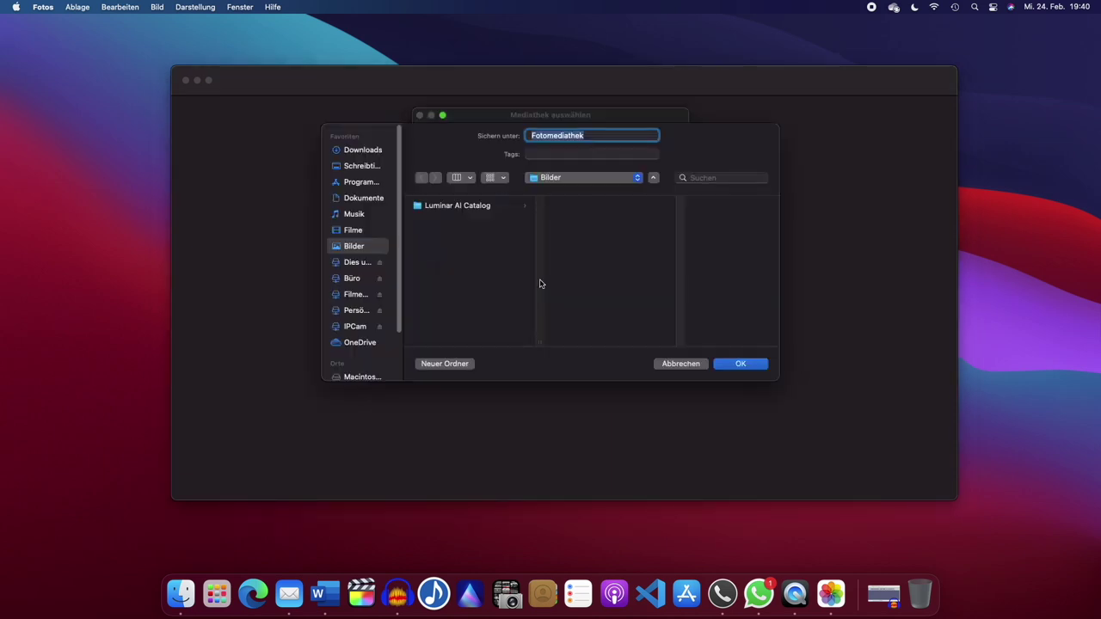
pyautogui.click(678, 368)
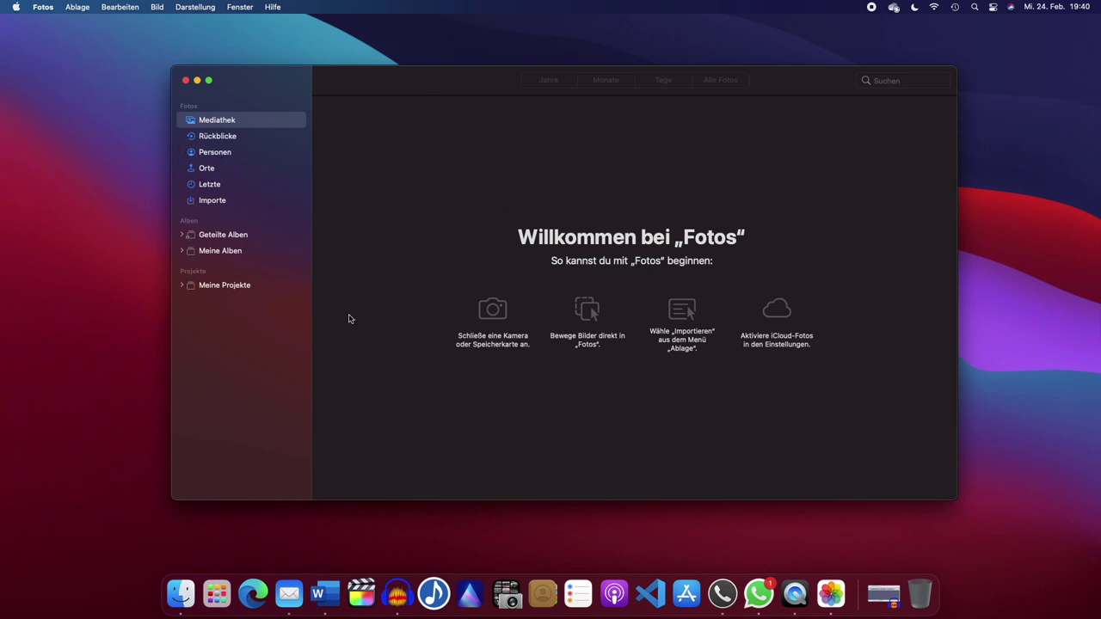
# Step: View the Rückblicke, Personen and Orte sections in Fotos and return to the Mediathek
pyautogui.click(228, 139)
pyautogui.click(226, 160)
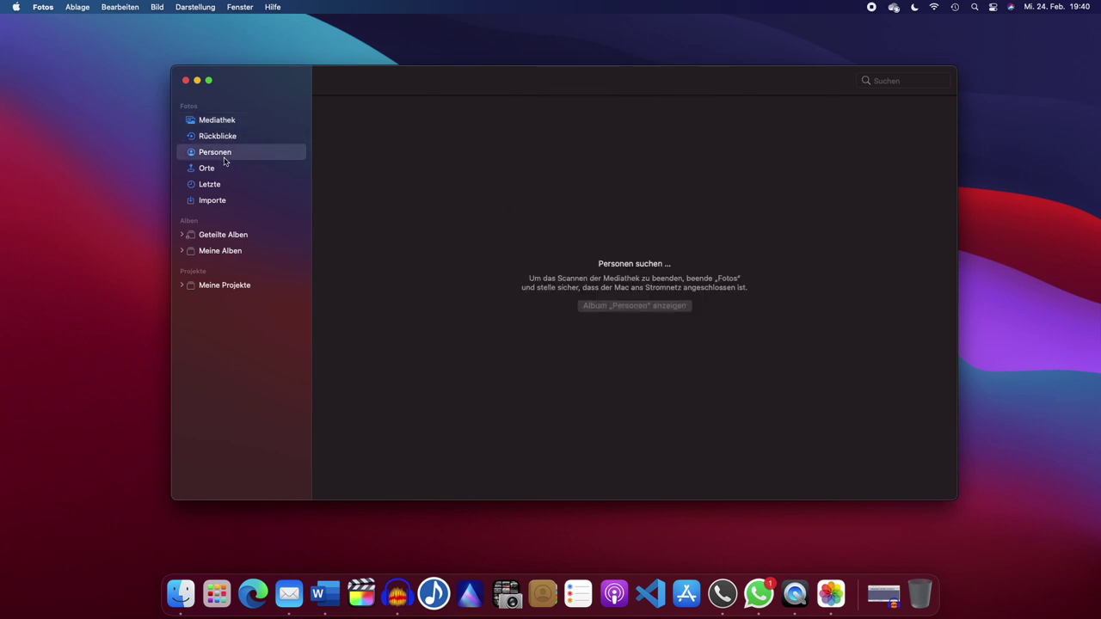
pyautogui.click(211, 169)
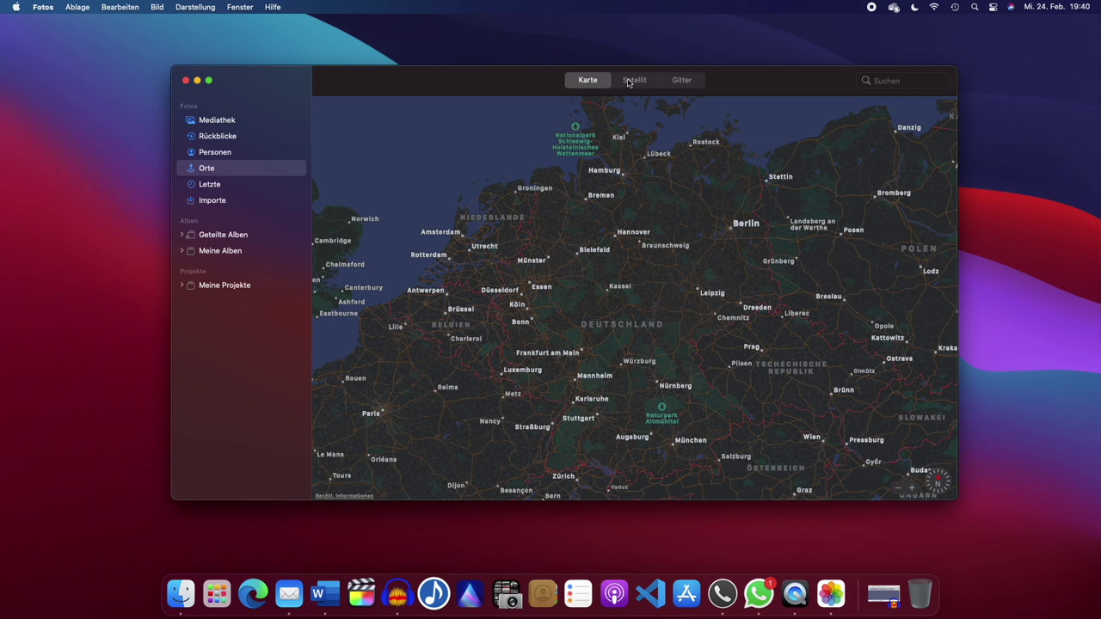
pyautogui.click(207, 121)
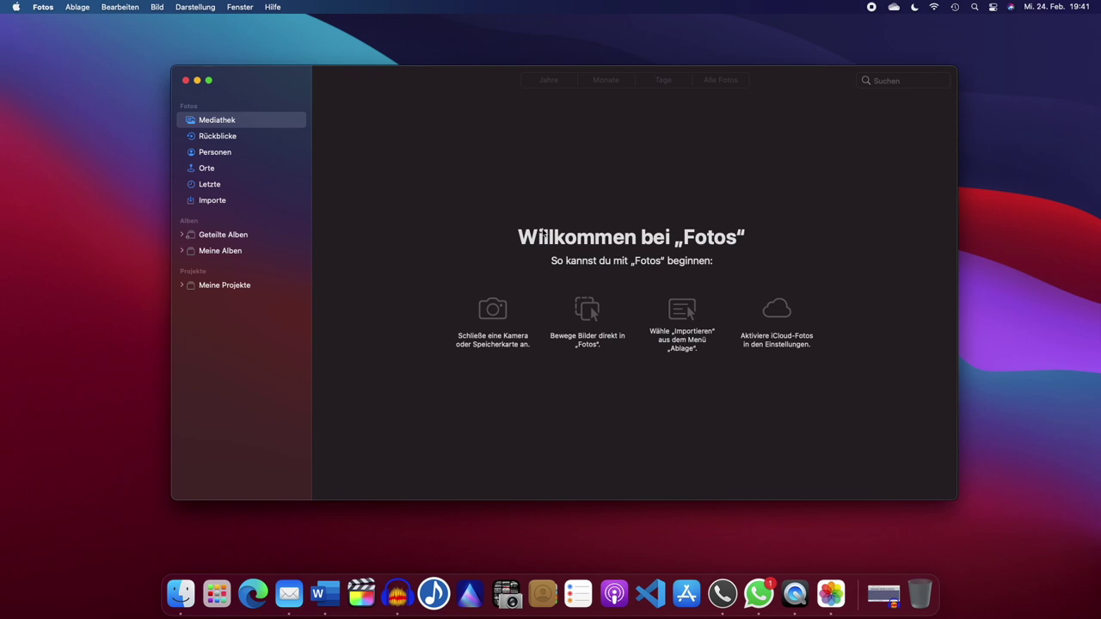
# Step: View the contents of the Bilder folder in a new Finder window and close the window
pyautogui.click(181, 593)
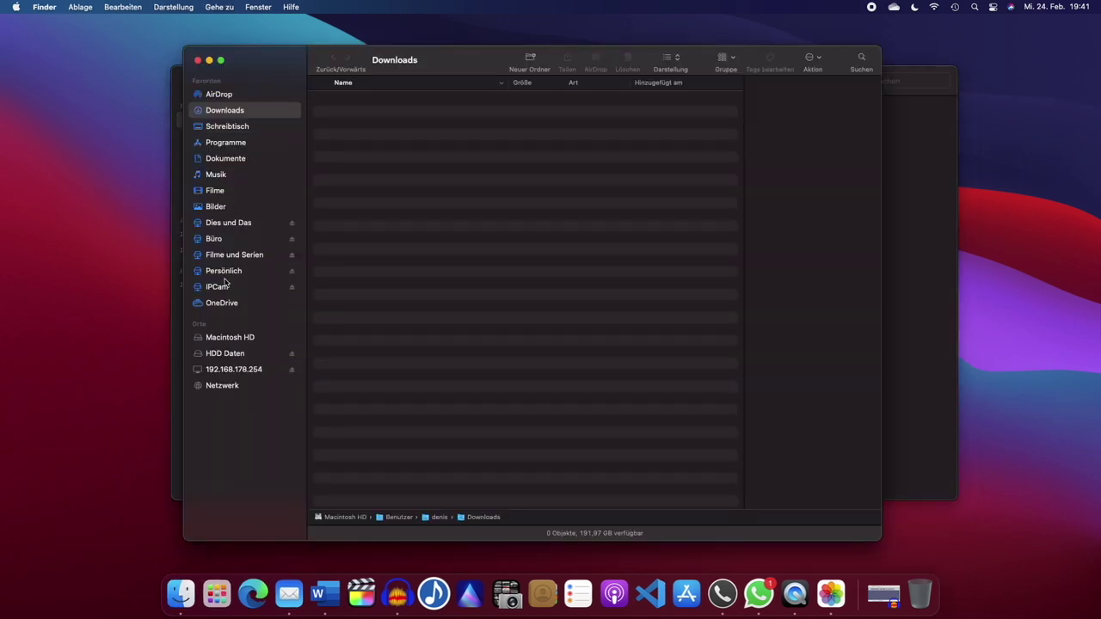
pyautogui.click(218, 208)
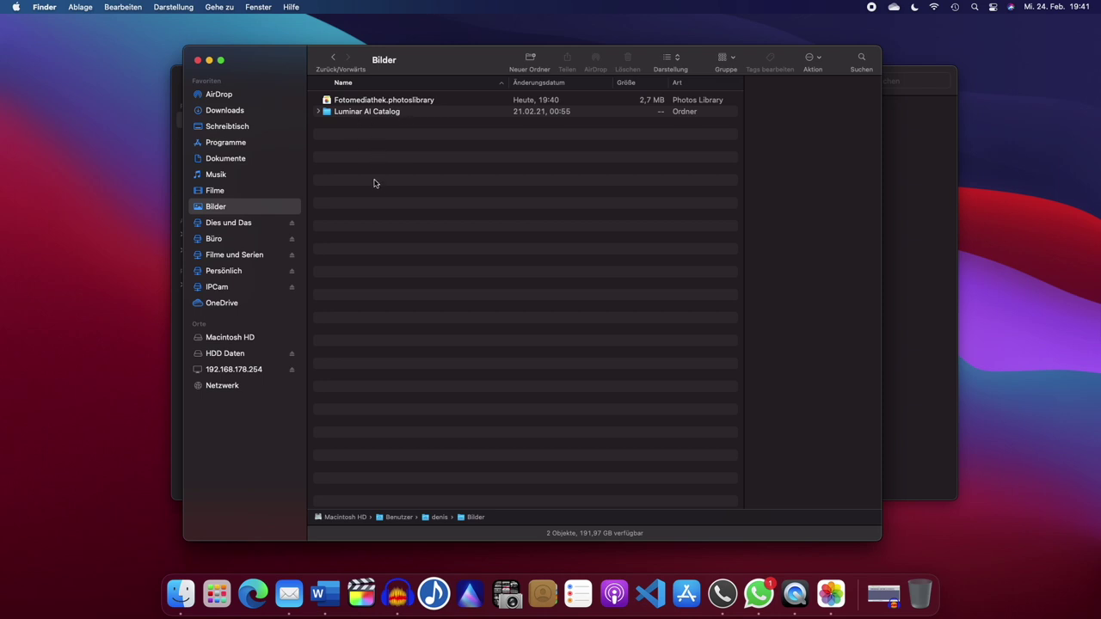
pyautogui.click(199, 59)
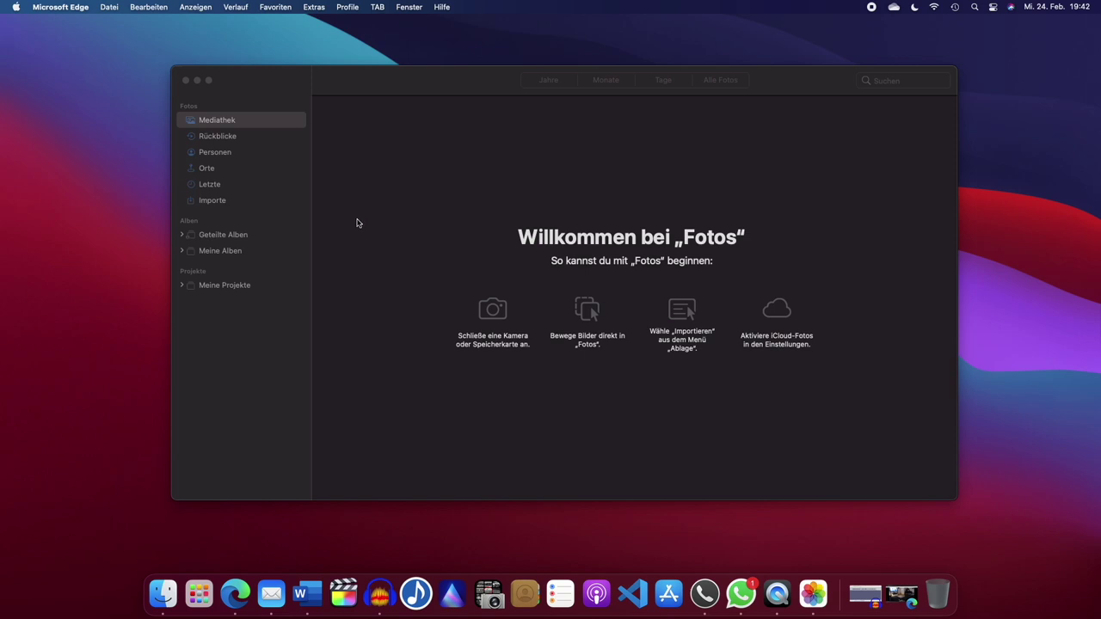
# Step: Open a new Finder window, move it partly clear of the Fotos window, and switch to Fotos and back to Finder
pyautogui.click(163, 591)
pyautogui.moveTo(459, 65); pyautogui.dragTo(751, 107)
pyautogui.click(403, 200)
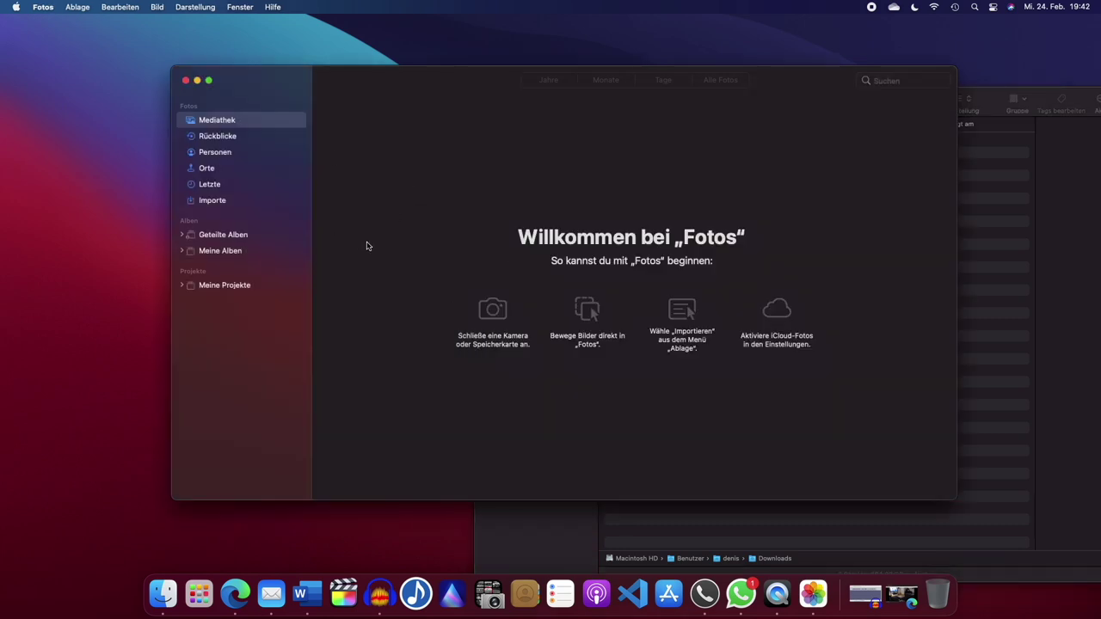
pyautogui.click(965, 306)
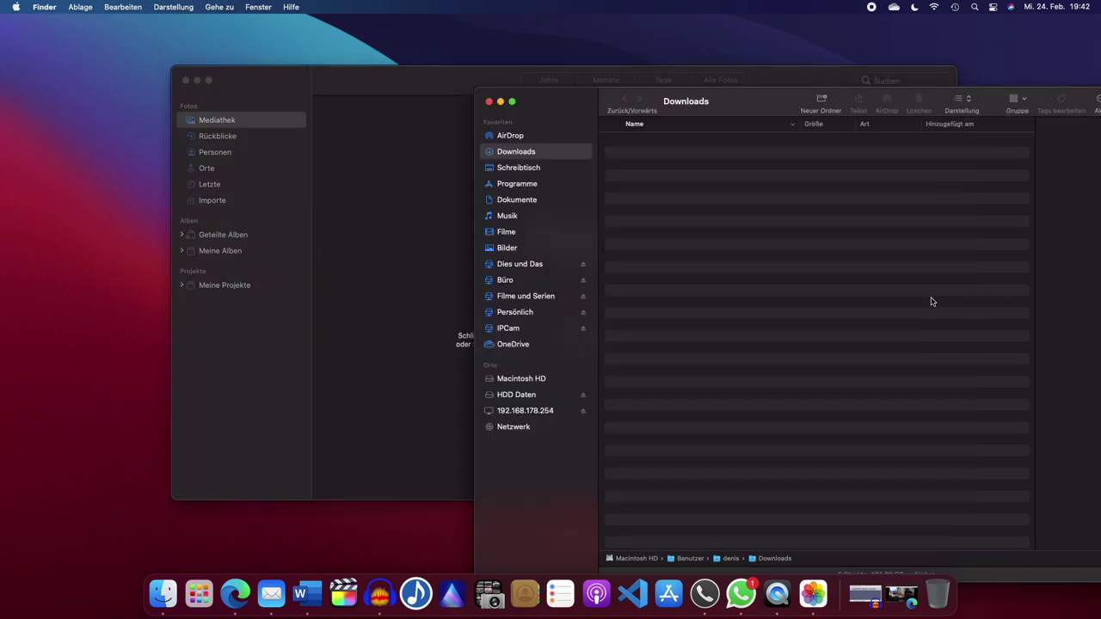
# Step: Inspect Fotomediathek.photoslibrary in Bilder and the OneDrive folder in the repositioned Finder window, and return to Fotos
pyautogui.click(510, 247)
pyautogui.moveTo(730, 106); pyautogui.dragTo(486, 71)
pyautogui.click(410, 109)
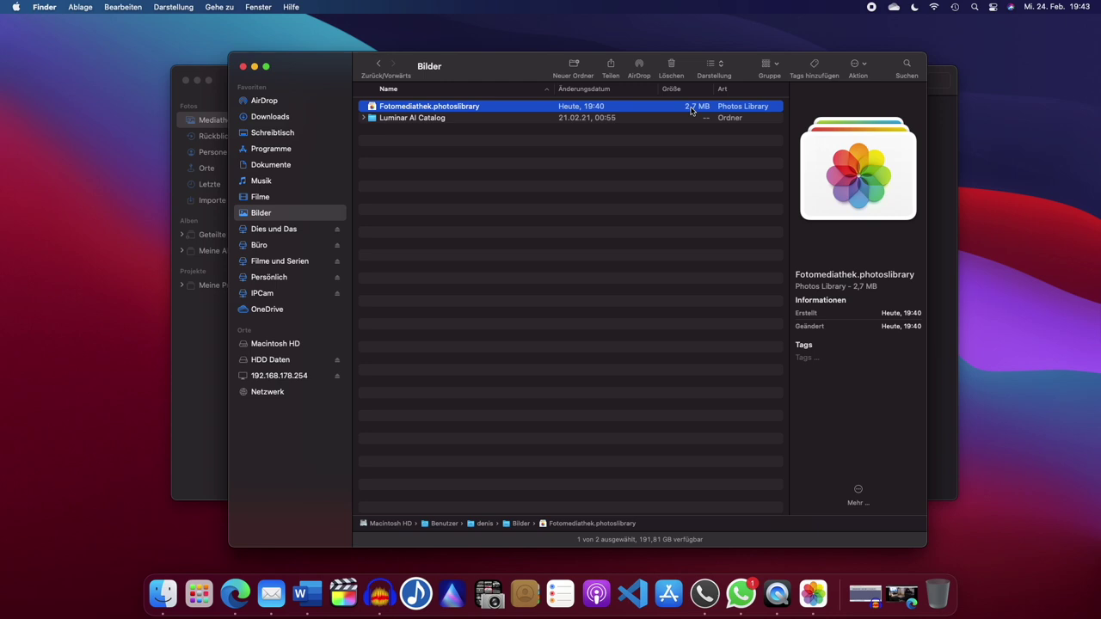
pyautogui.click(283, 313)
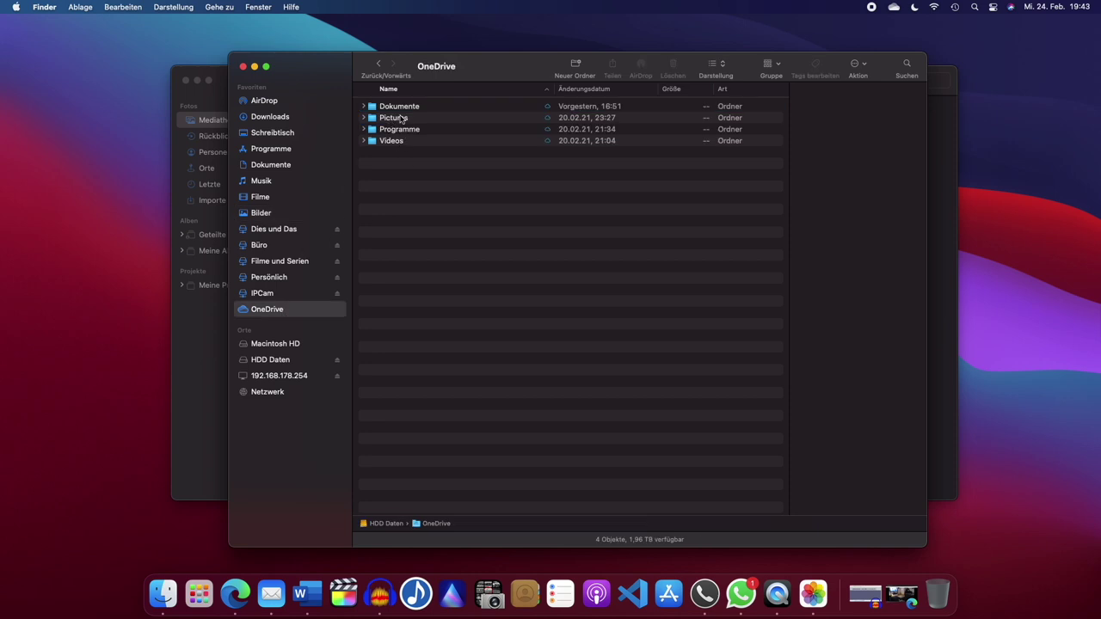
pyautogui.click(217, 393)
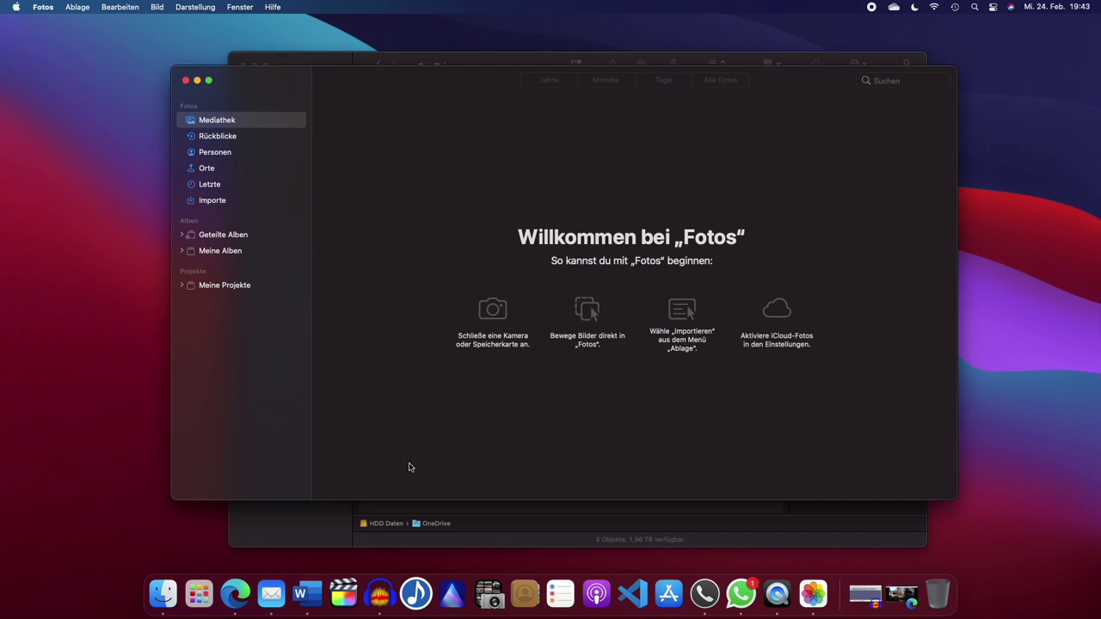
# Step: Switch to Finder and show the details of Fotomediathek.photoslibrary in the Bilder folder
pyautogui.click(303, 514)
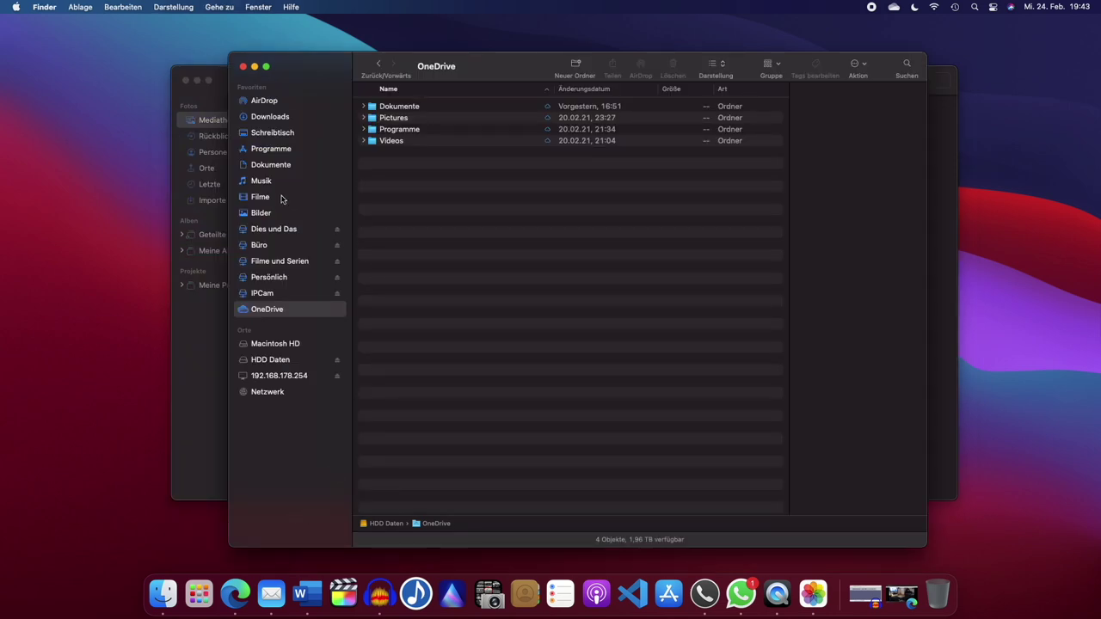
pyautogui.click(255, 212)
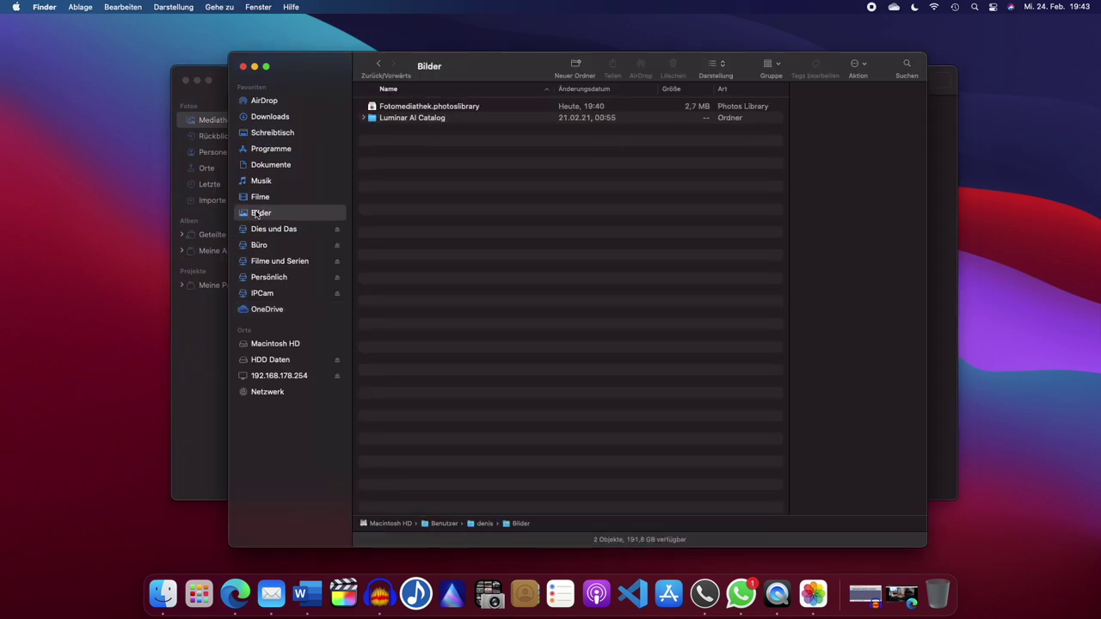
pyautogui.click(419, 108)
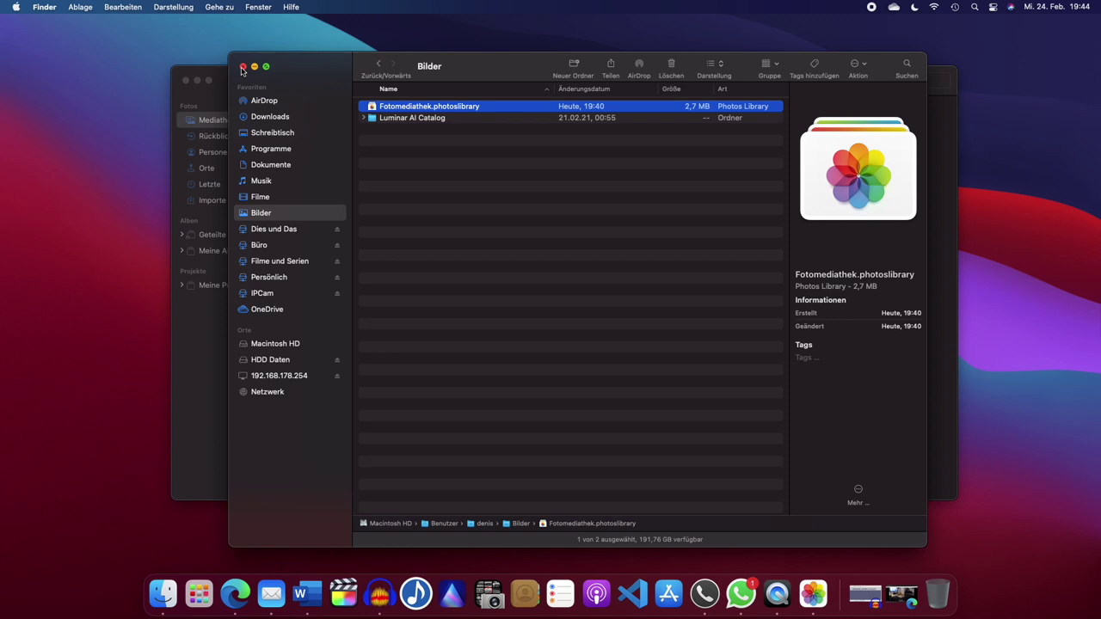
# Step: Return to Fotos and close it, and close the Finder window showing Bilder
pyautogui.click(180, 378)
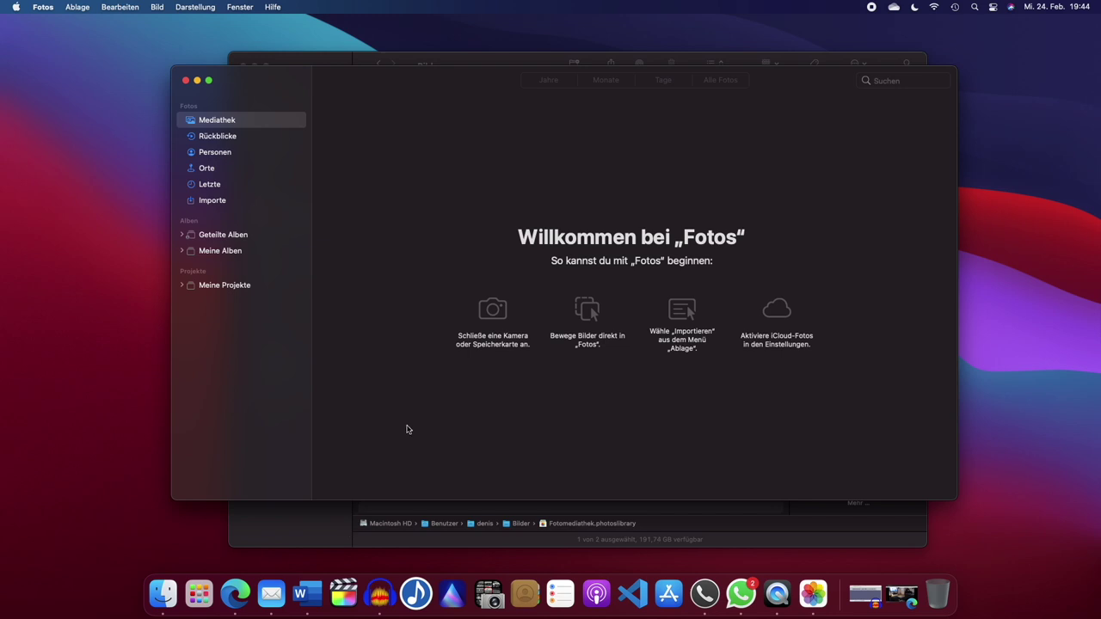
pyautogui.click(186, 80)
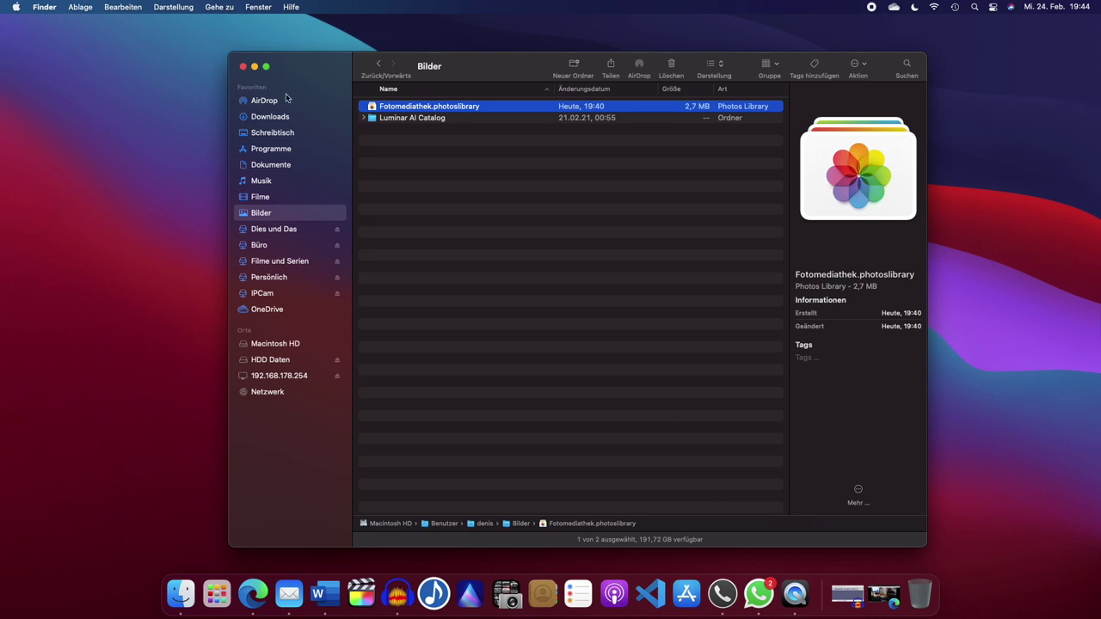
pyautogui.click(243, 67)
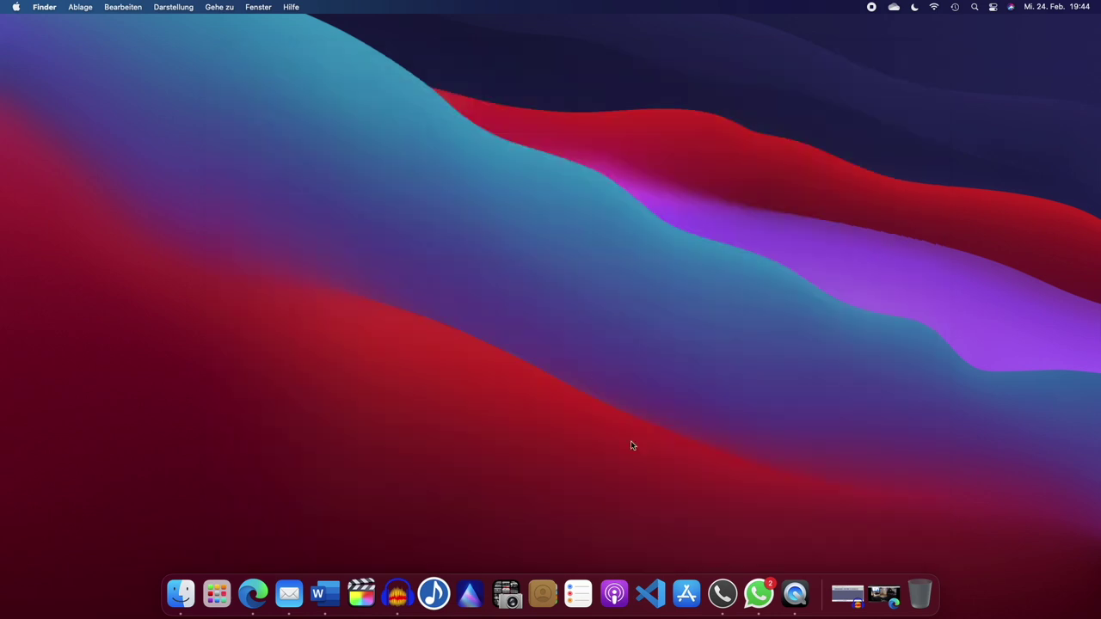
# Step: Launch Luminar AI and start its trial version to reach the catalog
pyautogui.click(470, 584)
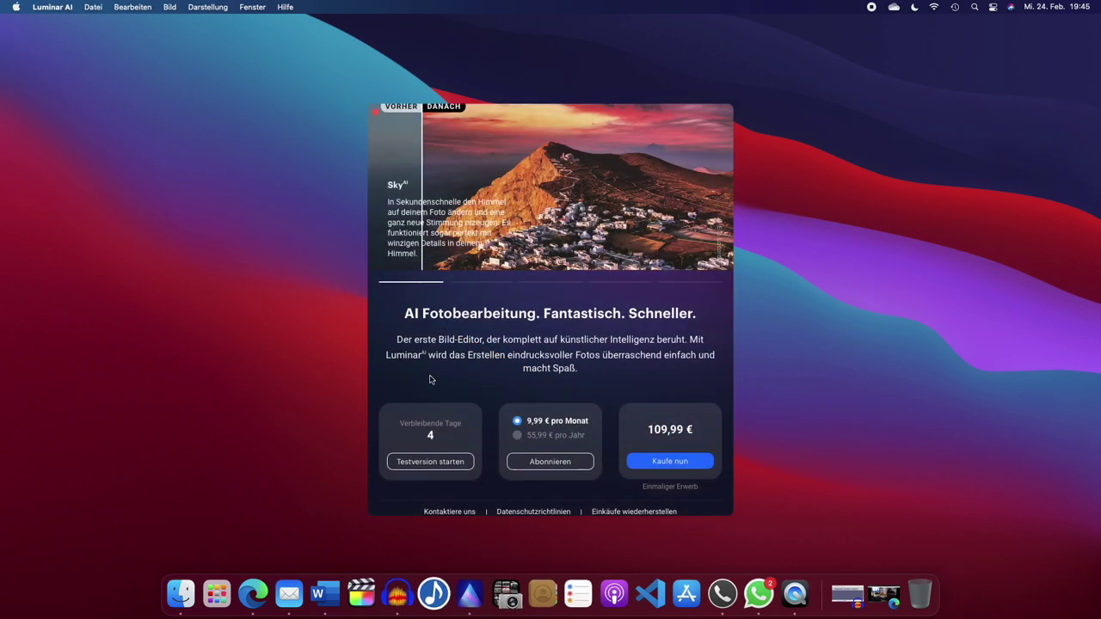
pyautogui.click(433, 466)
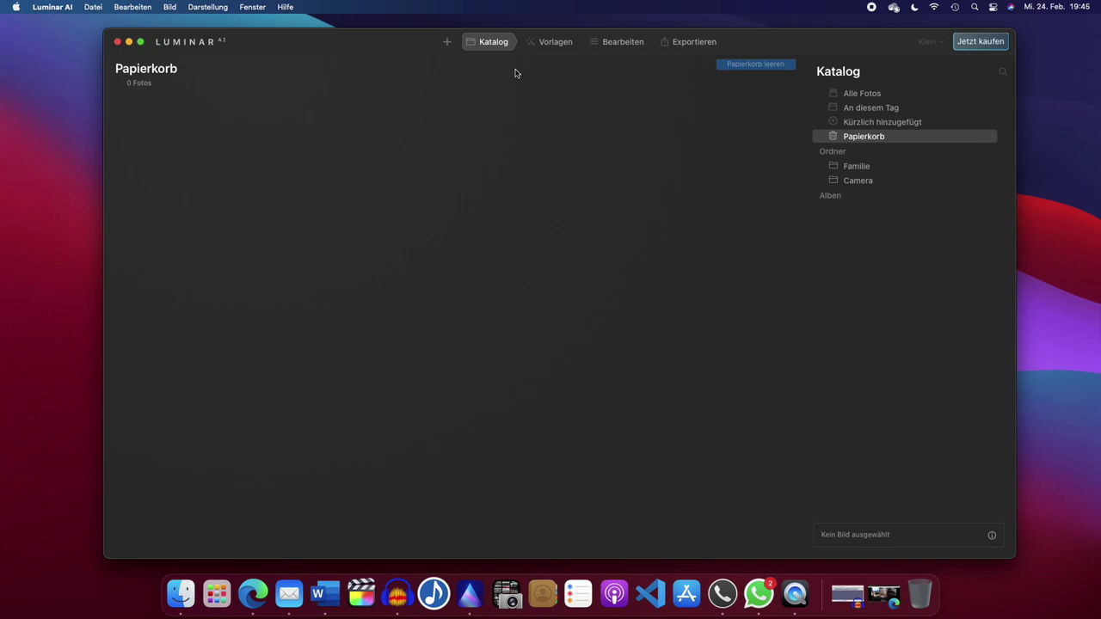
# Step: View the folder chooser for adding a folder to the Luminar AI catalog, cancel it, and close Luminar AI
pyautogui.click(446, 43)
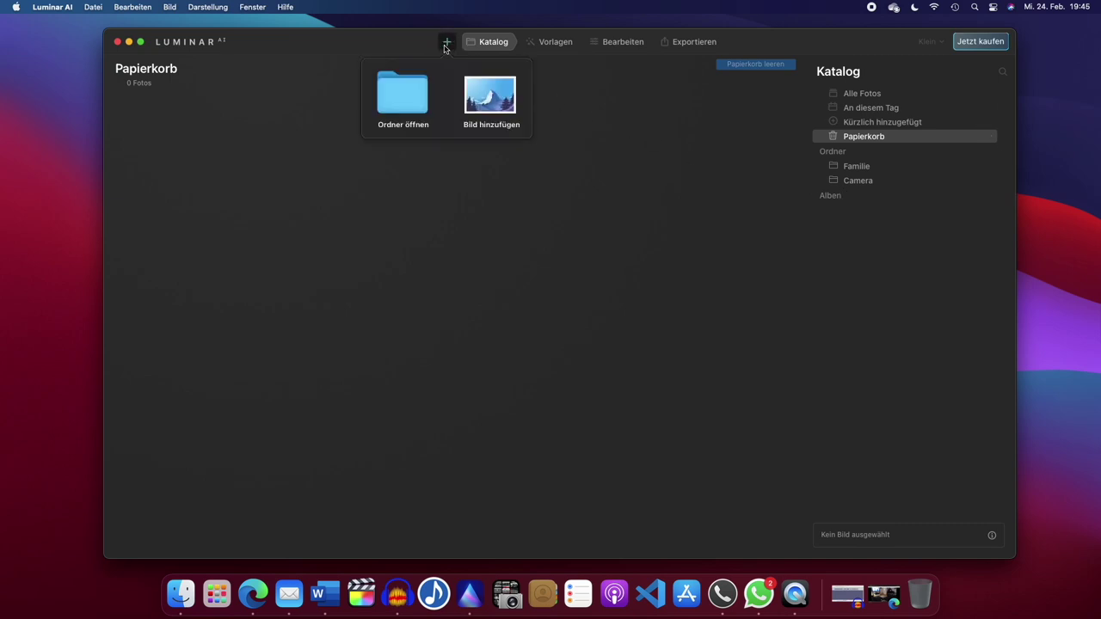
pyautogui.click(401, 94)
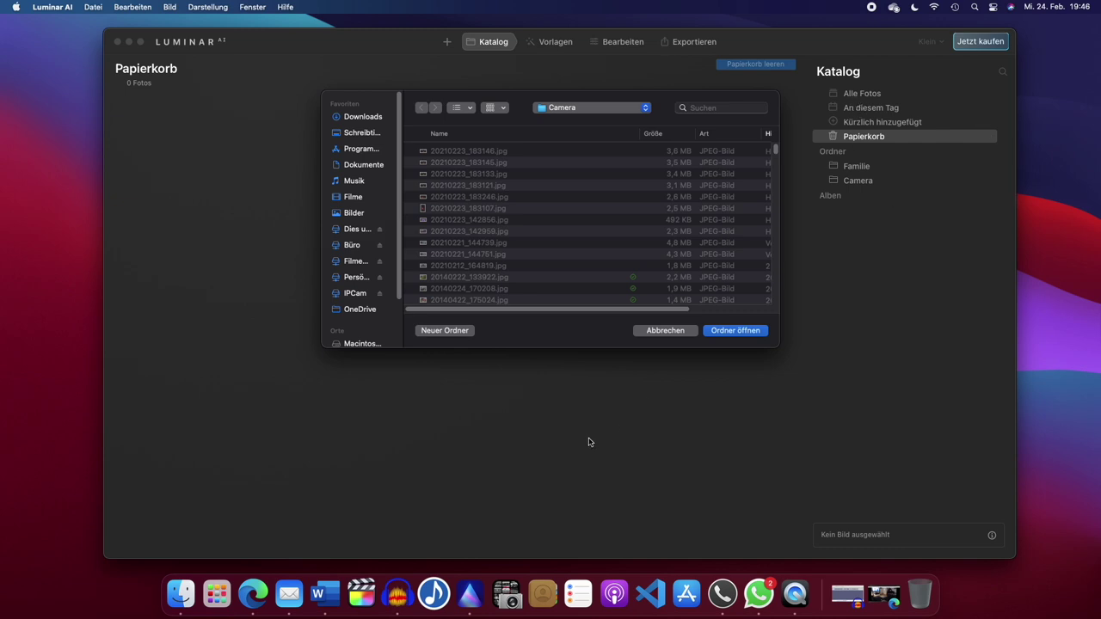
pyautogui.click(686, 334)
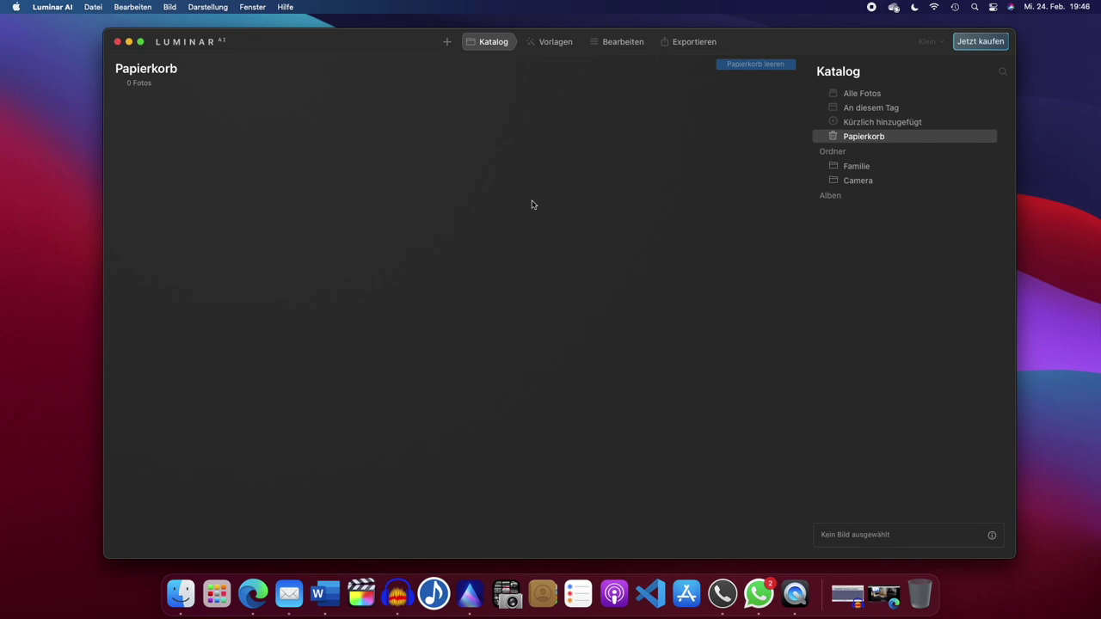
pyautogui.click(118, 43)
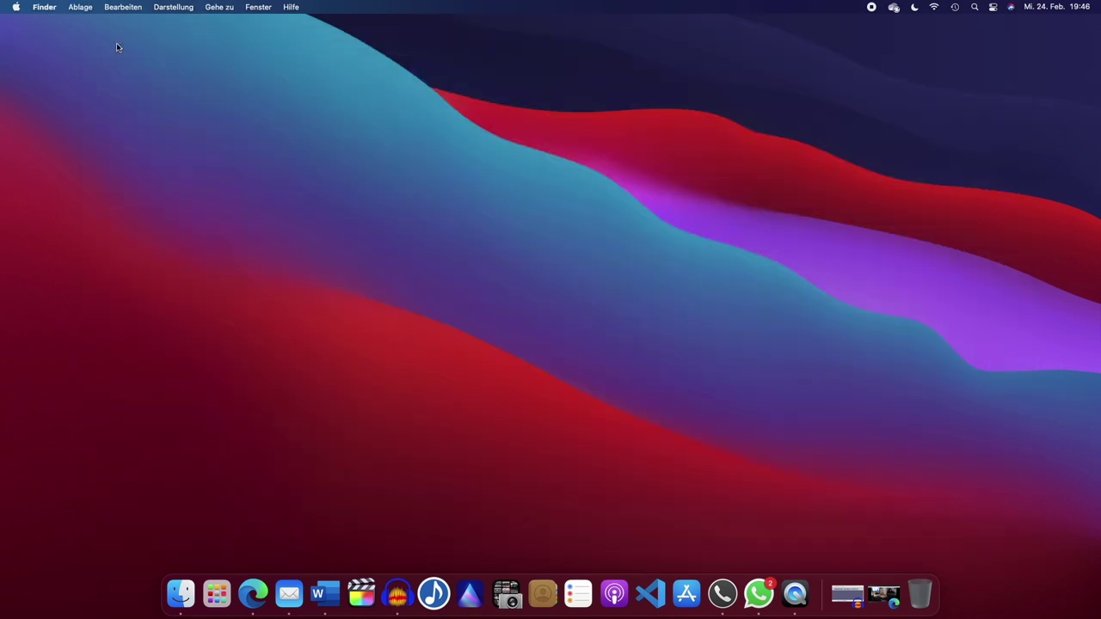
# Step: View OneDrive's recent sync activity and dismiss the overview
pyautogui.click(893, 8)
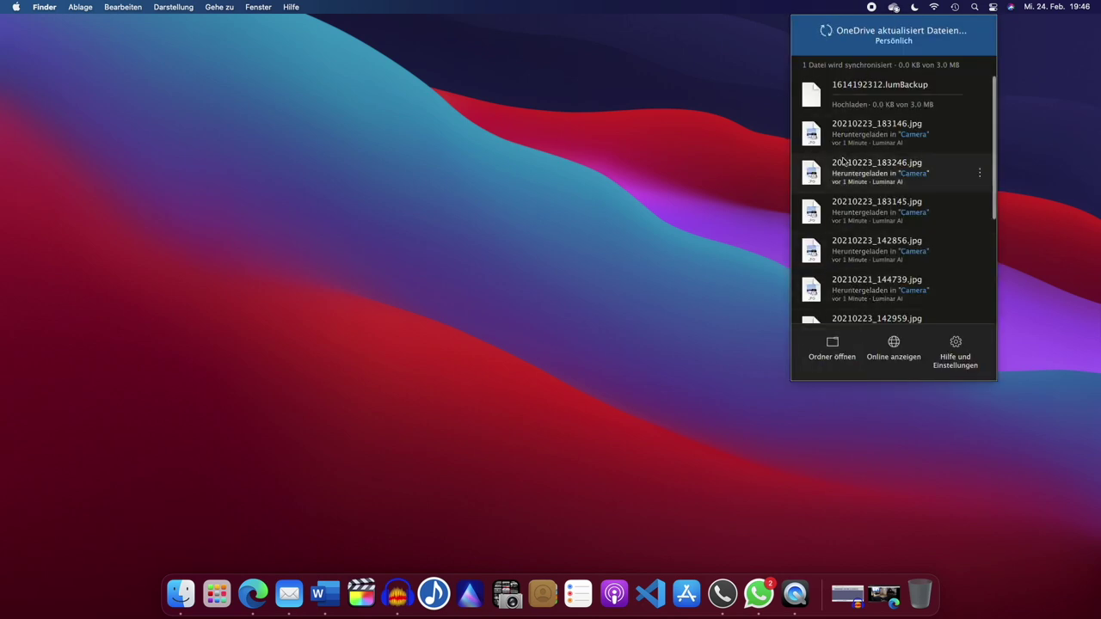
pyautogui.click(725, 315)
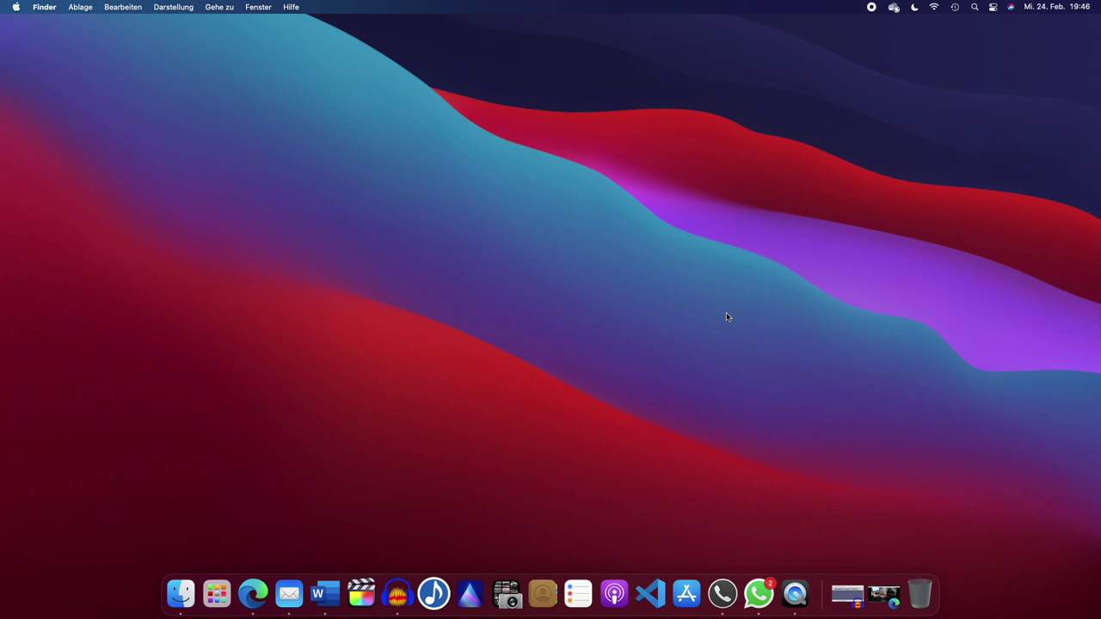